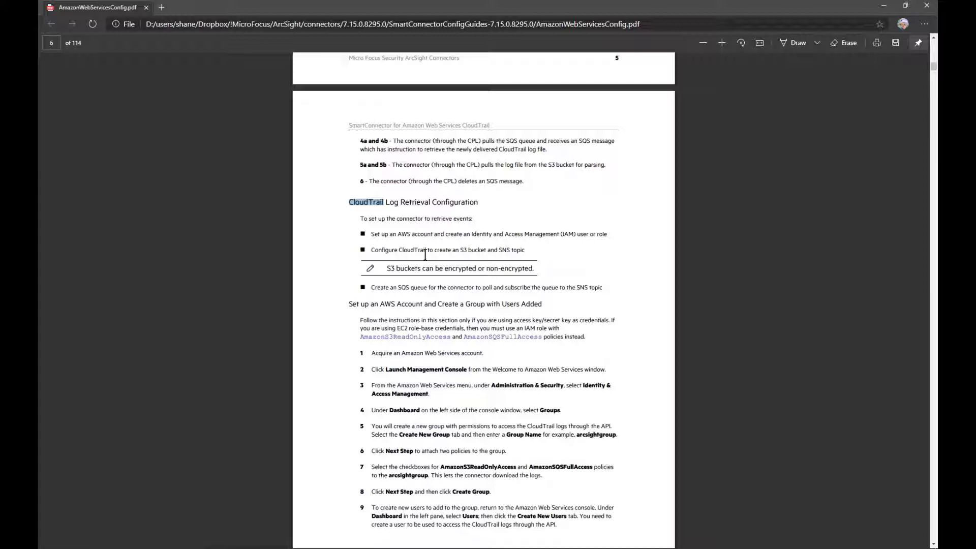
# Review the configuration guide's sections on the required group policies, the CloudTrail setup with SNS notification, and creating and subscribing an SQS queue.
pyautogui.doubleClick(390, 336)
pyautogui.doubleClick(493, 335)
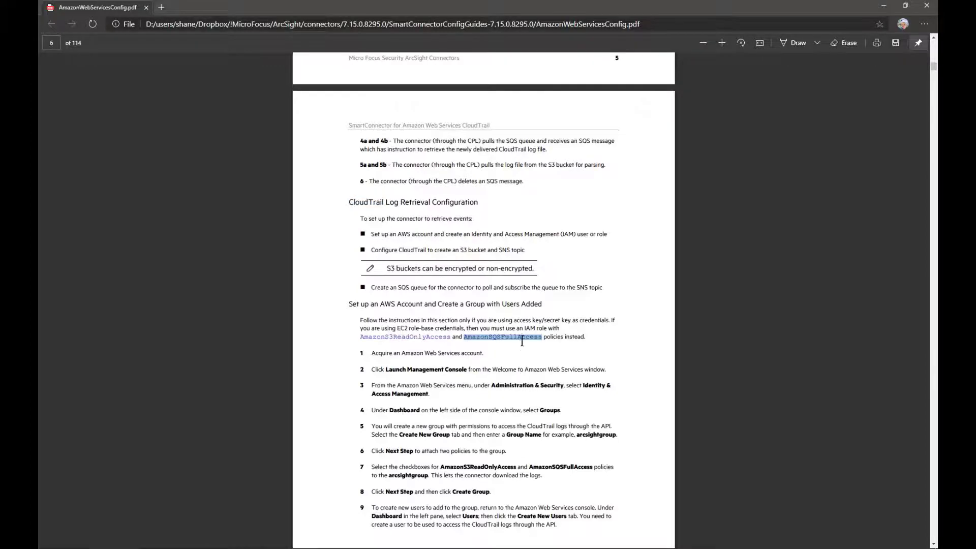
pyautogui.scroll(-3, 521, 349)
pyautogui.scroll(-6, 508, 340)
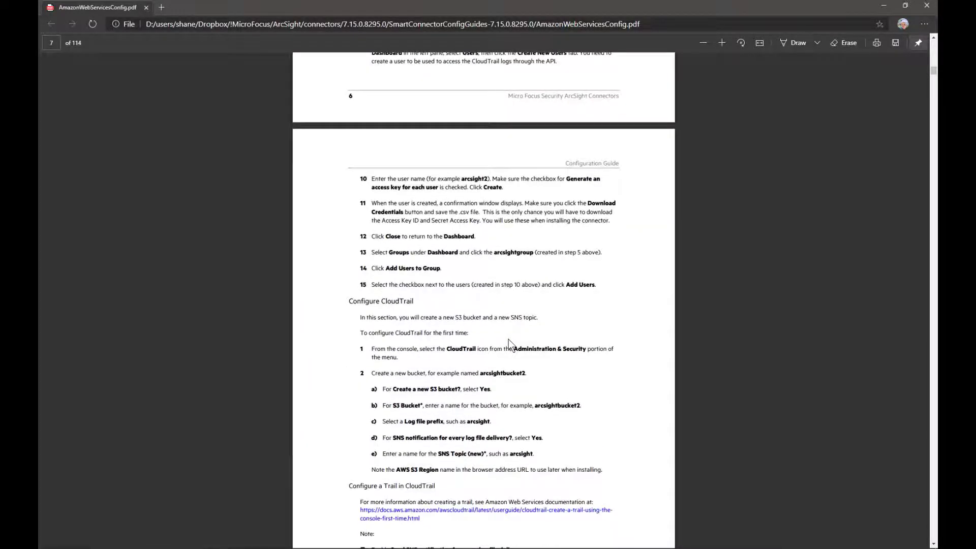
pyautogui.scroll(-2, 509, 340)
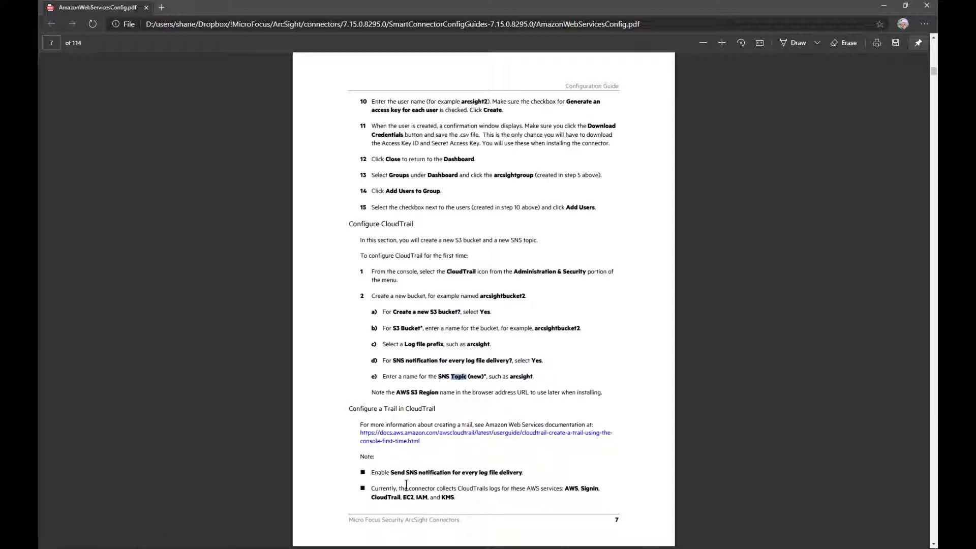
pyautogui.moveTo(393, 470); pyautogui.dragTo(491, 476)
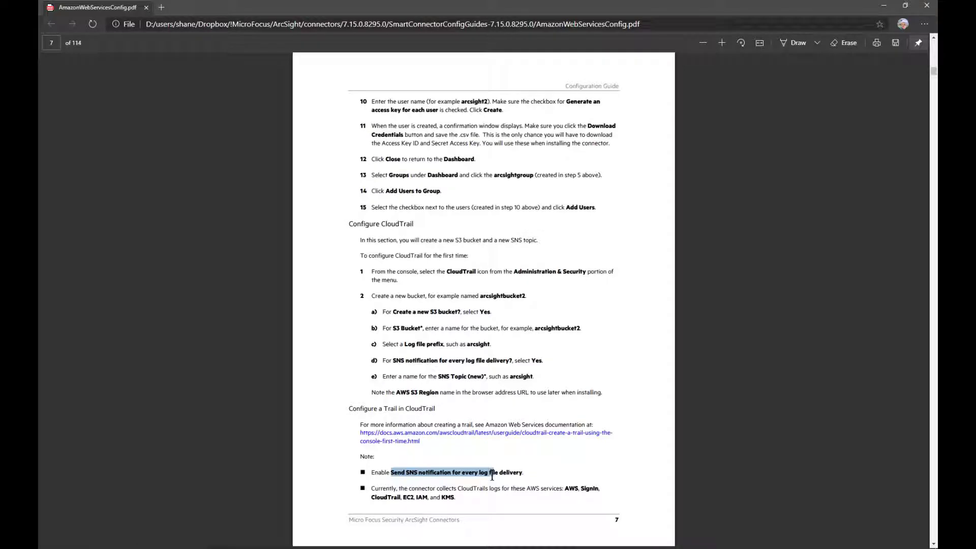
pyautogui.scroll(-5, 492, 476)
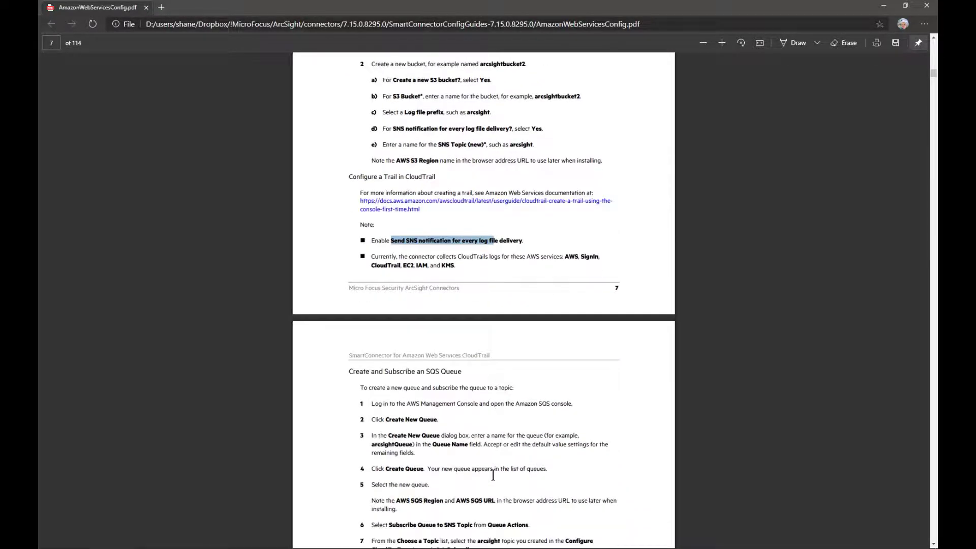
pyautogui.scroll(-2, 492, 475)
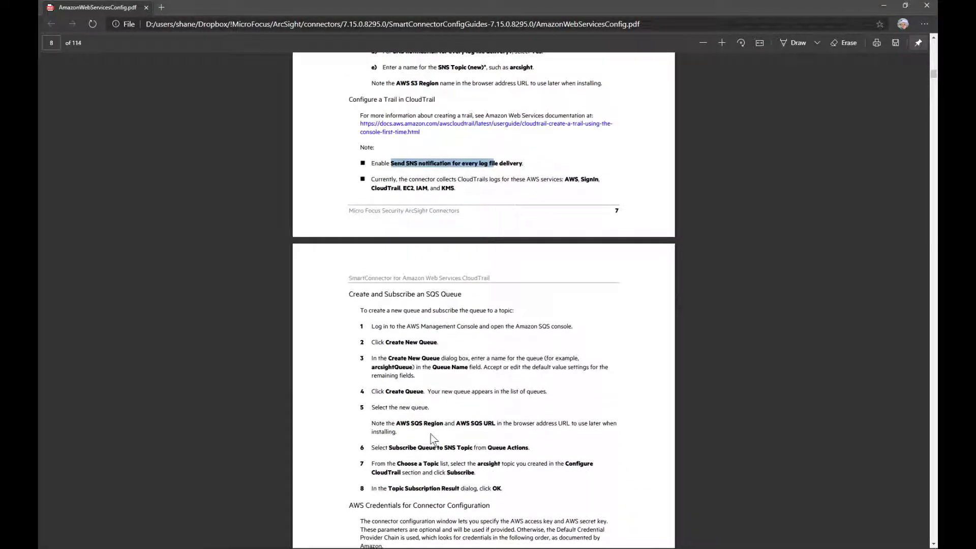
pyautogui.moveTo(460, 423); pyautogui.dragTo(483, 423)
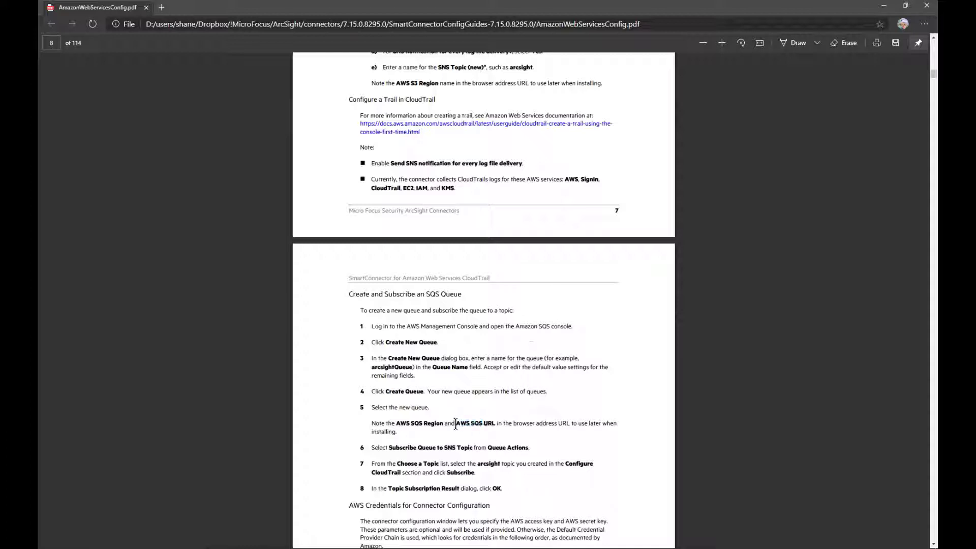
pyautogui.moveTo(455, 425); pyautogui.dragTo(496, 424)
pyautogui.click(481, 430)
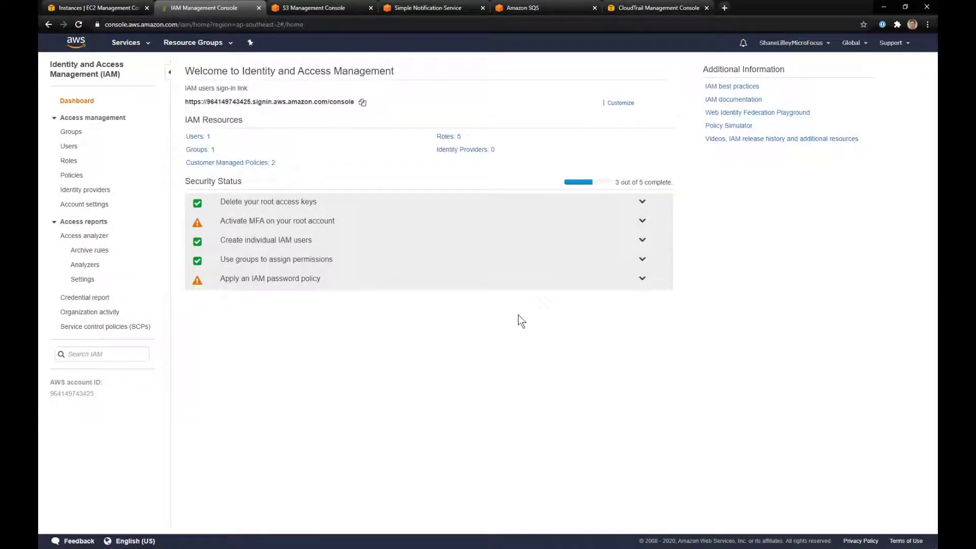
# Start attaching policies to the IAM group arcsightgroup, filter them by AmazonS3 and select AmazonS3ReadOnlyAccess.
pyautogui.click(200, 151)
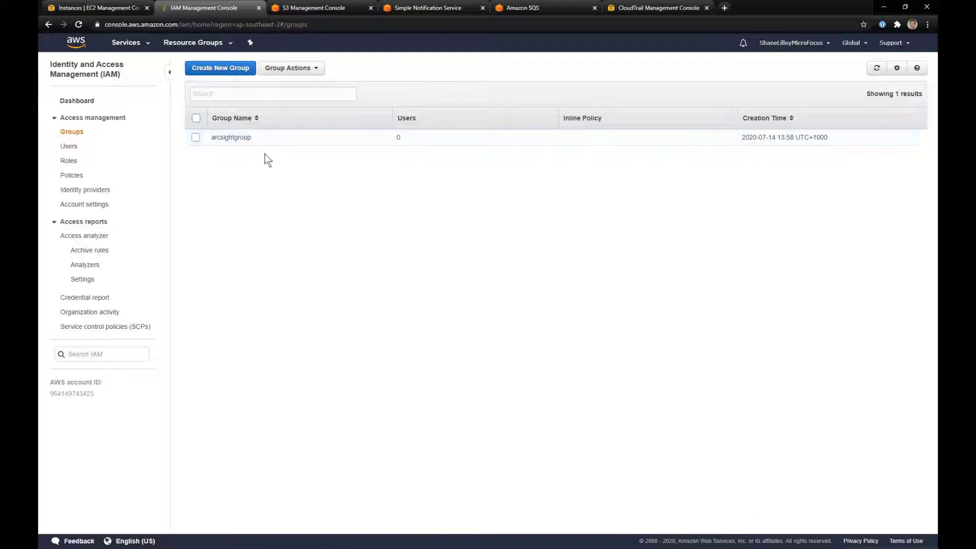
pyautogui.click(228, 138)
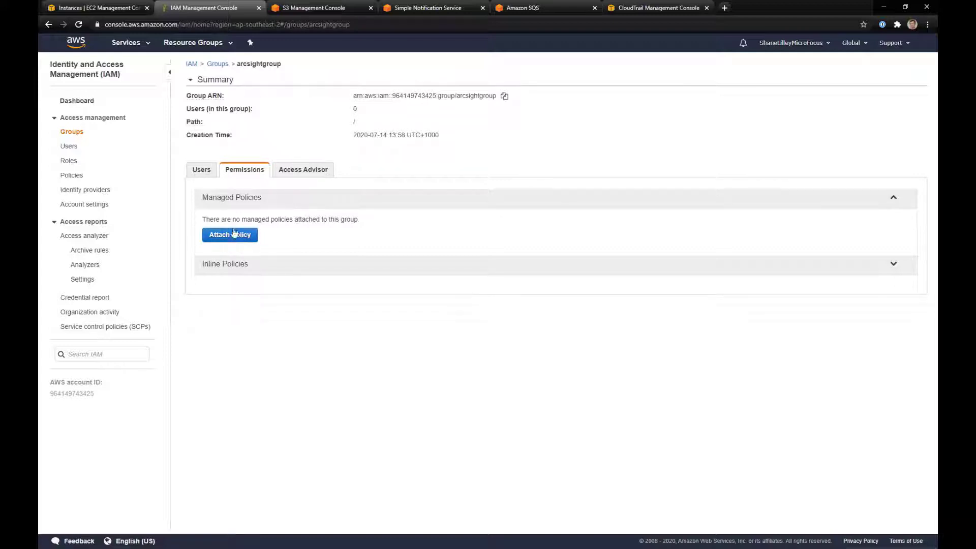
pyautogui.click(237, 246)
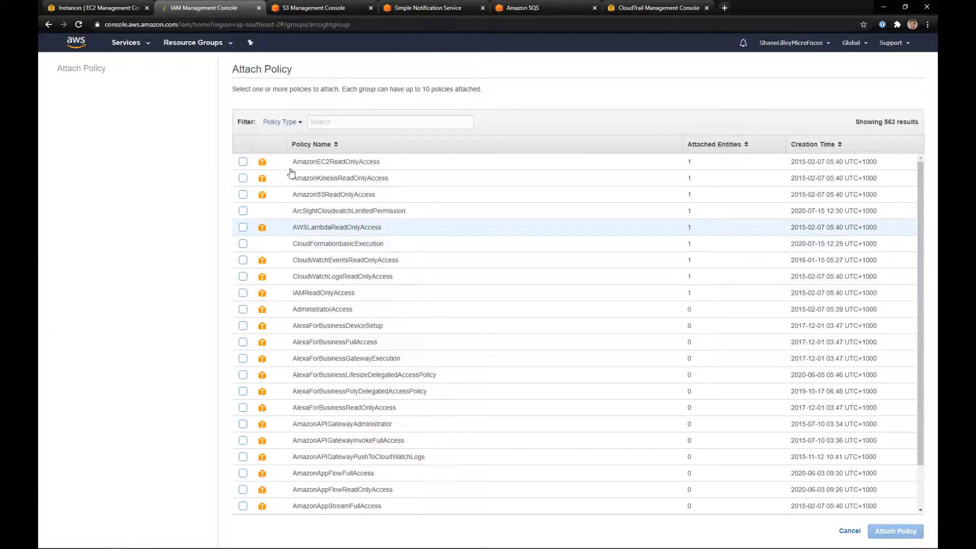
pyautogui.click(382, 124)
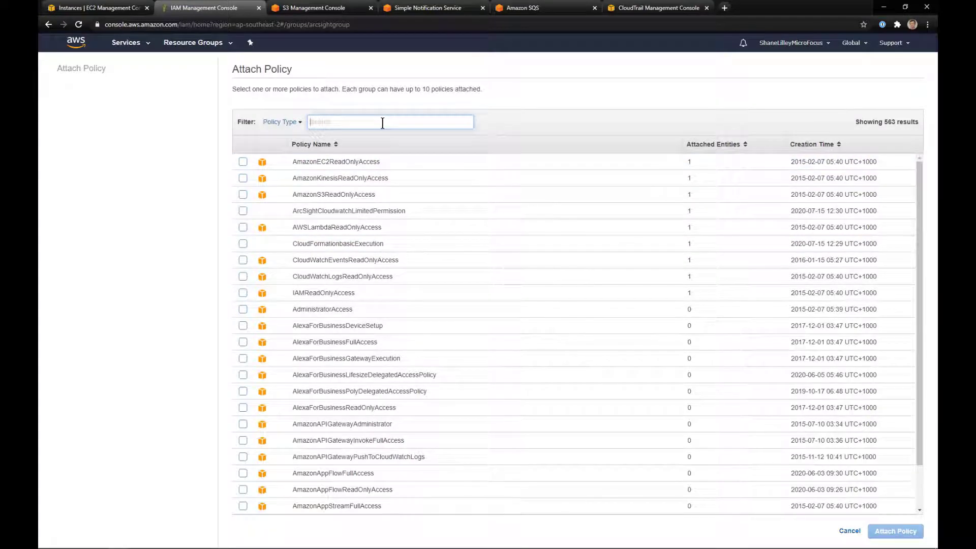
pyautogui.write('Ama')
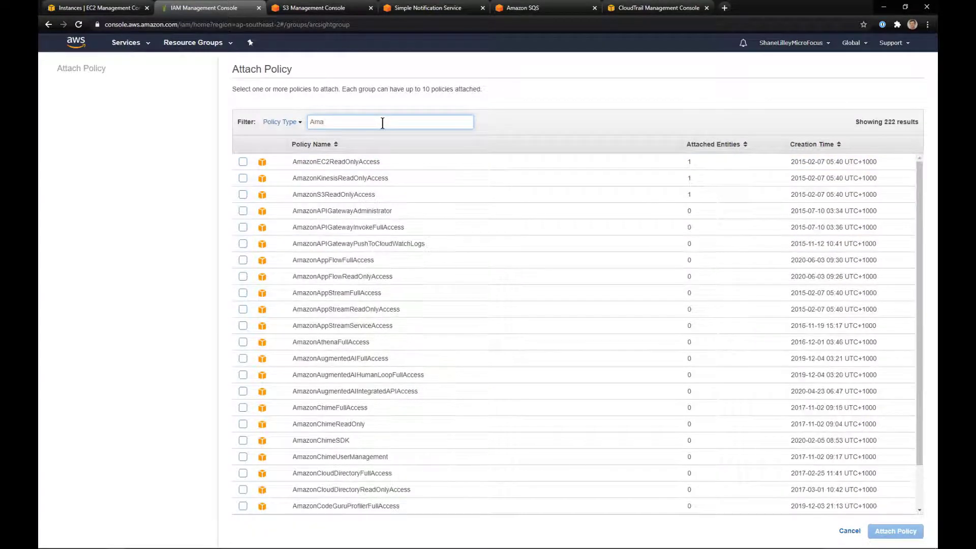
pyautogui.write('zonS3')
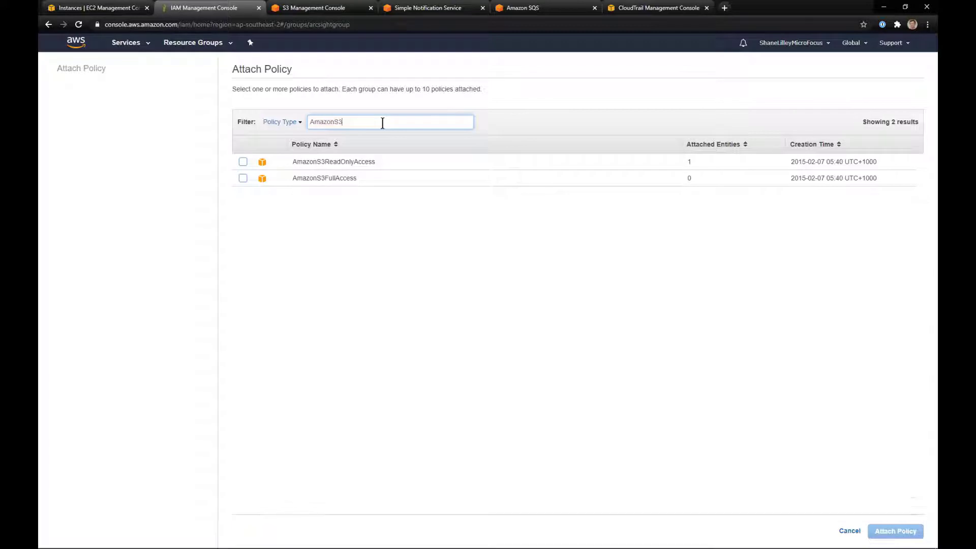
pyautogui.doubleClick(325, 122)
pyautogui.click(354, 363)
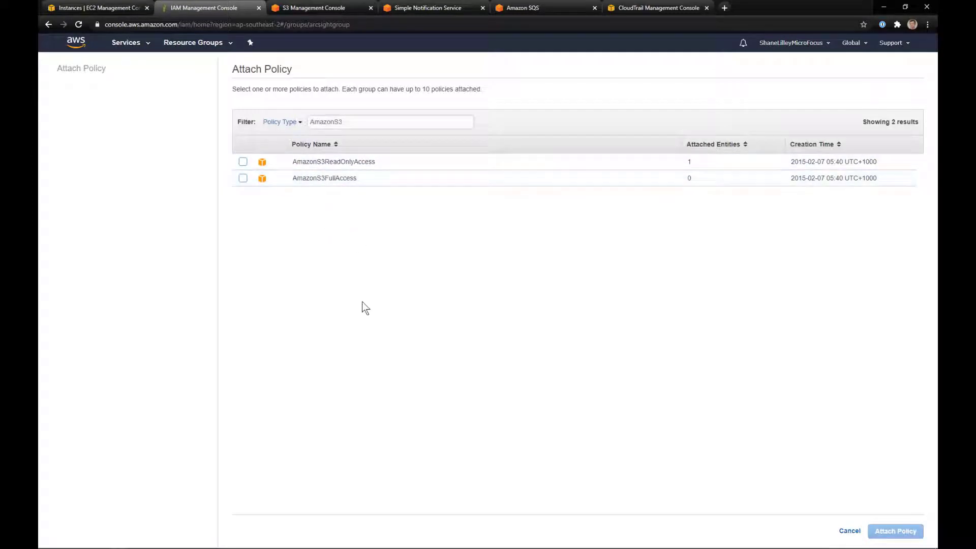
pyautogui.click(243, 161)
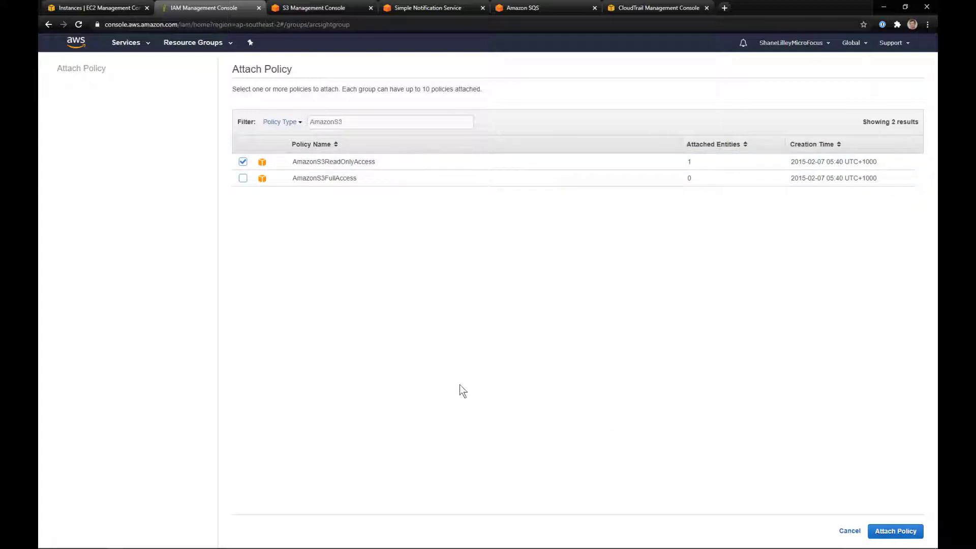
# Filter the policies by AmazonSQS, select AmazonSQSFullAccess as well and attach the selected policies to arcsightgroup.
pyautogui.click(359, 122)
pyautogui.press('BackSpace')
pyautogui.write('QS')
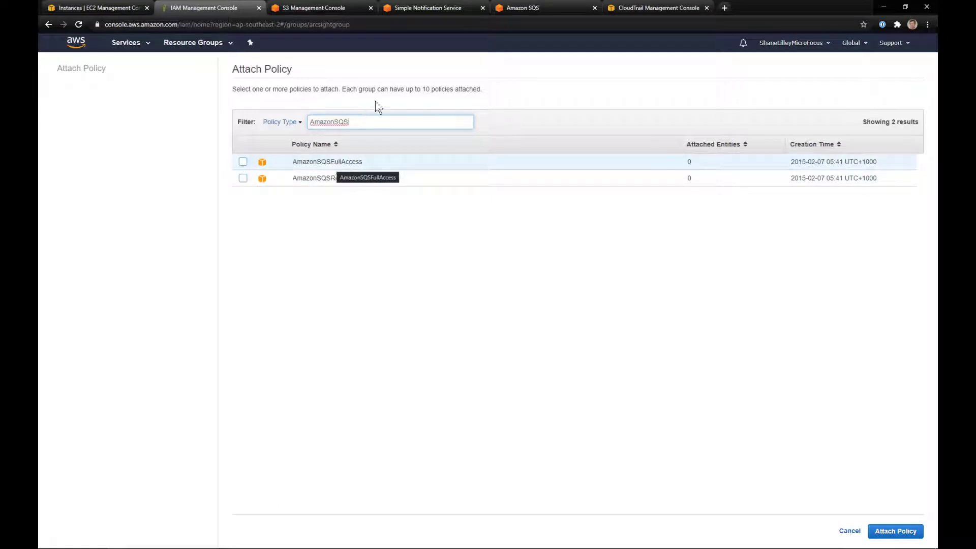
pyautogui.click(242, 162)
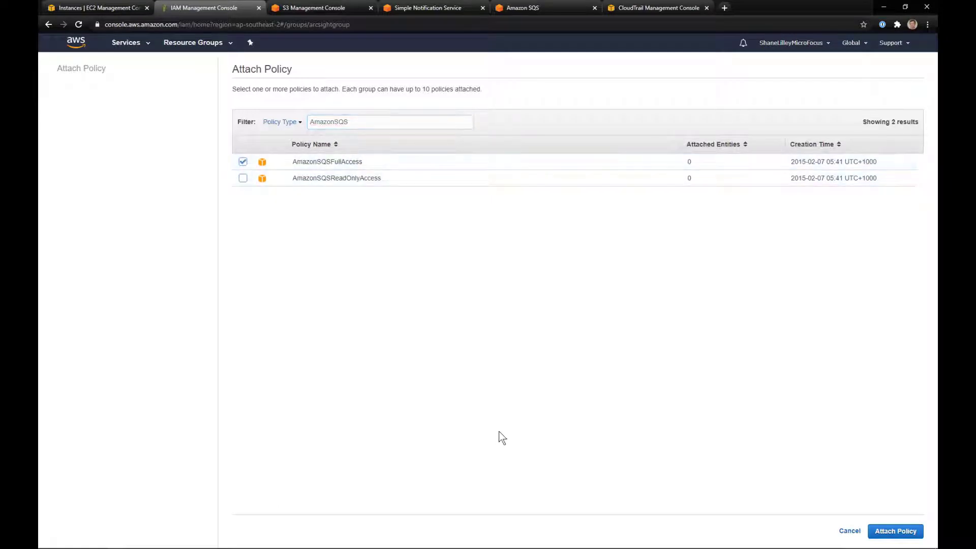
pyautogui.click(904, 537)
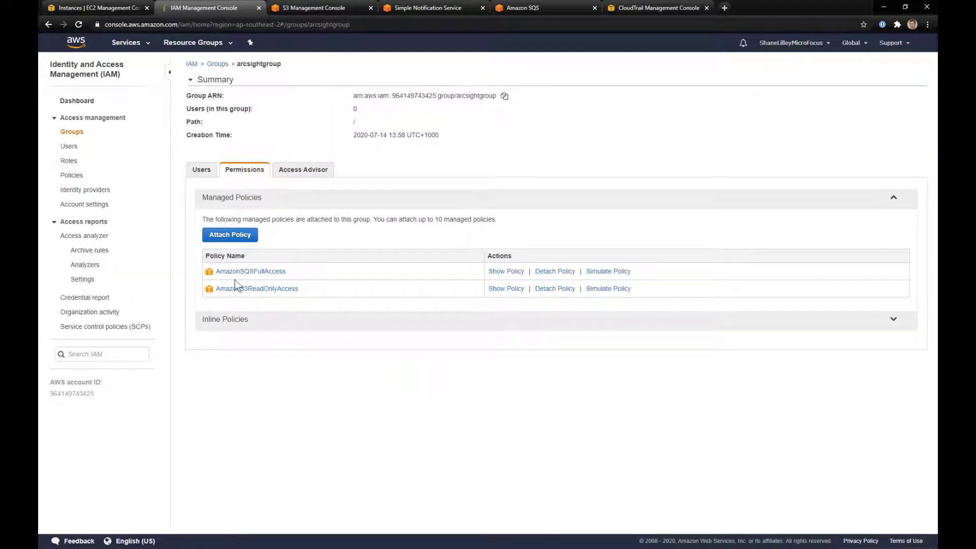
pyautogui.doubleClick(258, 64)
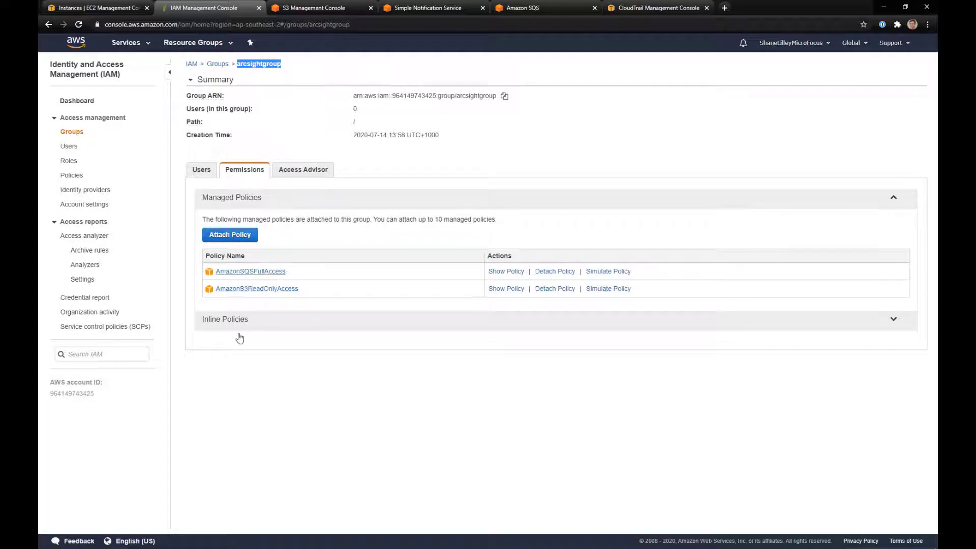
pyautogui.click(264, 430)
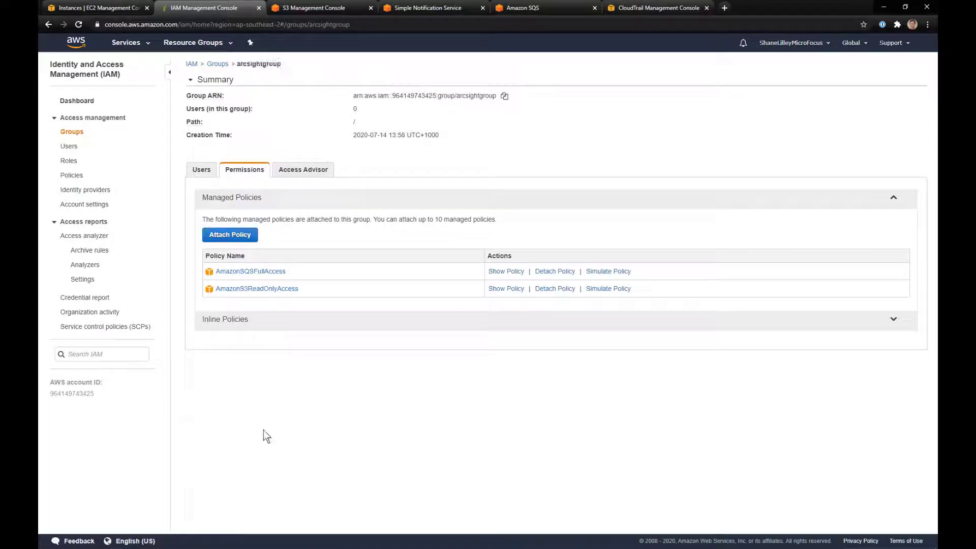
# Start a new IAM user named arcsightcloudtrailuser with programmatic access.
pyautogui.click(68, 147)
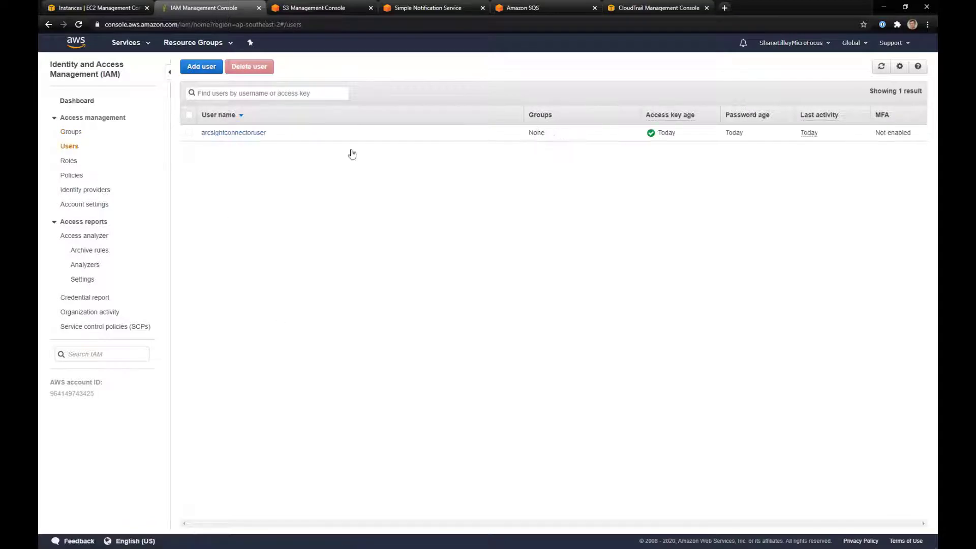
pyautogui.click(207, 71)
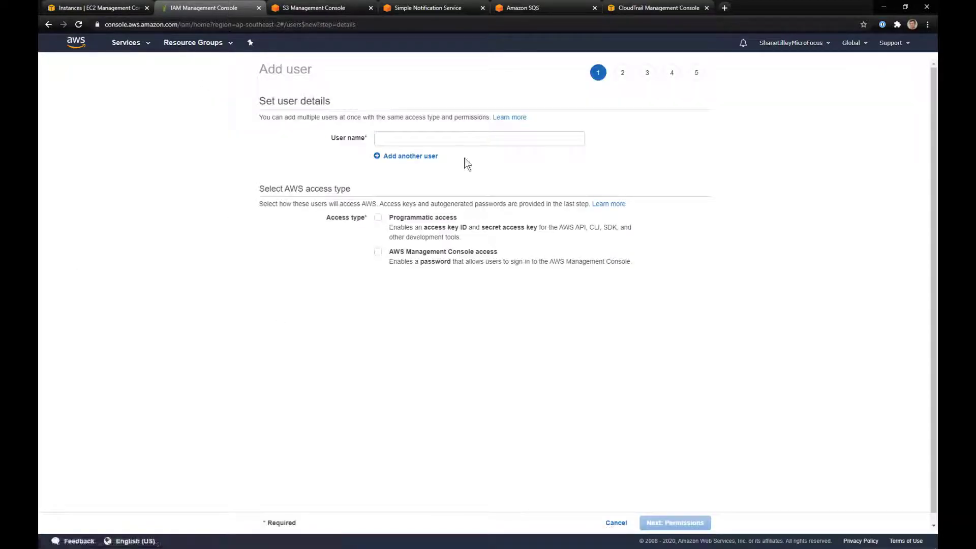
pyautogui.click(444, 134)
pyautogui.write('arcs')
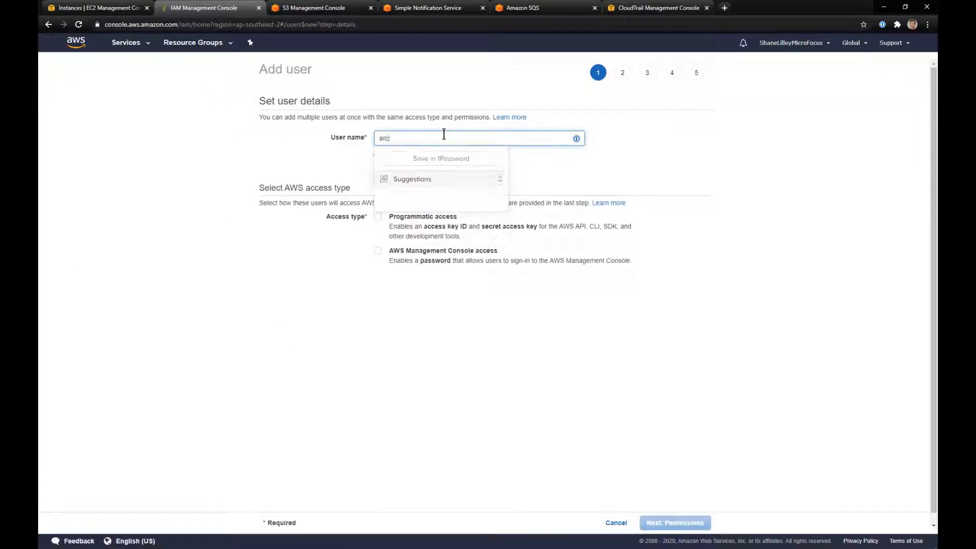
pyautogui.write('ight-cloud')
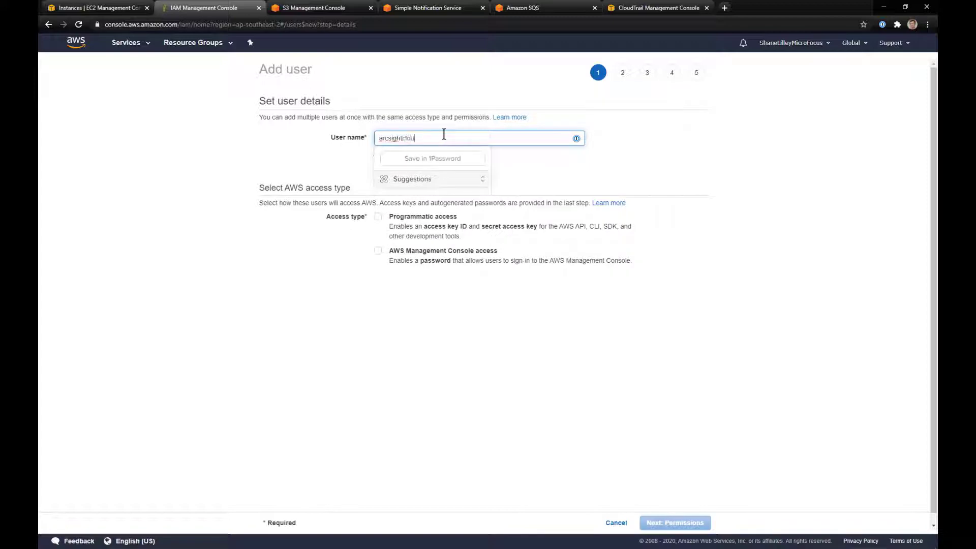
pyautogui.write('trailuser')
pyautogui.doubleClick(444, 133)
pyautogui.click(447, 392)
pyautogui.click(381, 219)
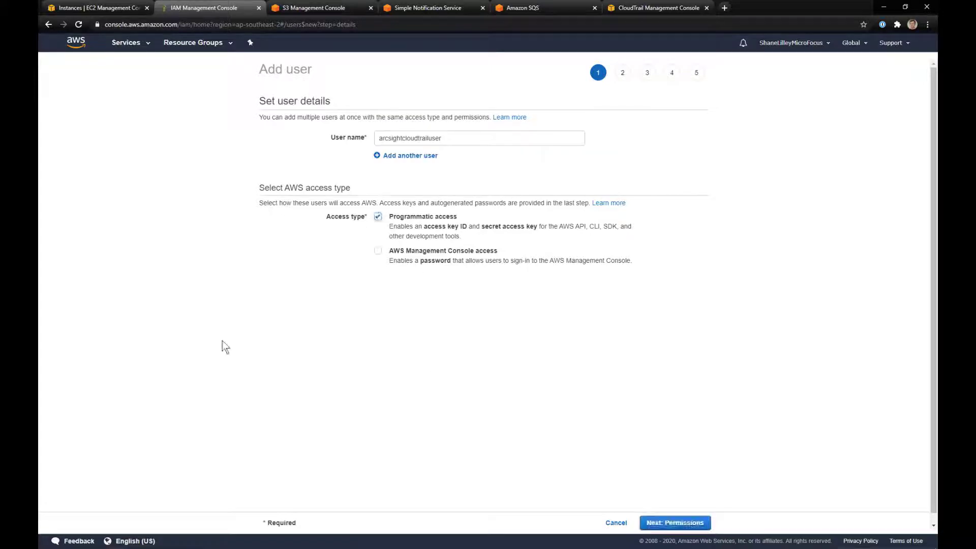
# Create the user as a member of arcsightgroup without tags, and download its credentials as a .csv file.
pyautogui.click(667, 523)
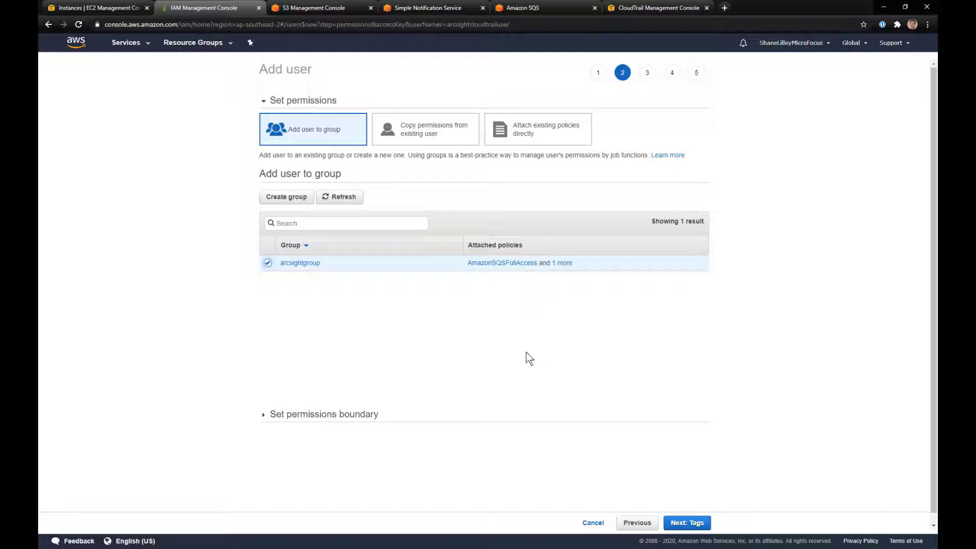
pyautogui.click(687, 528)
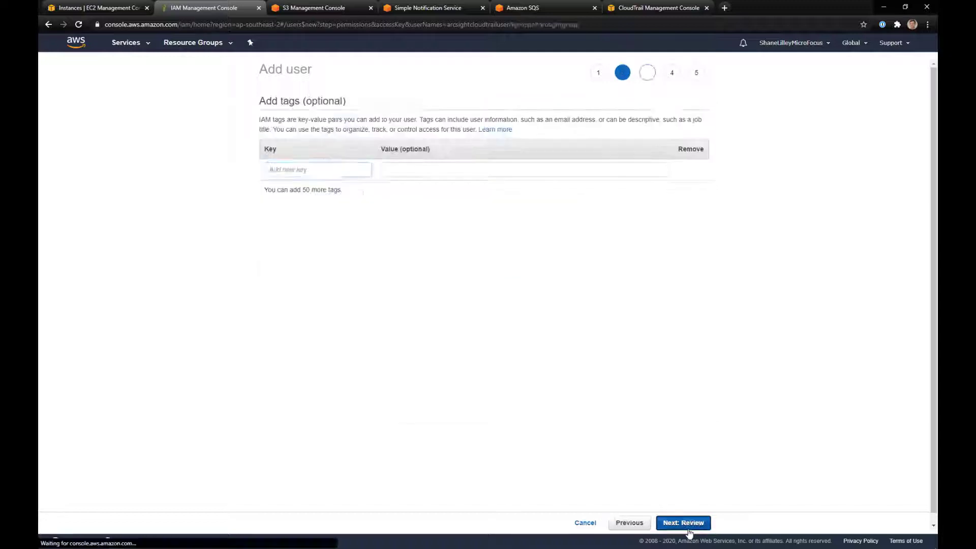
pyautogui.click(692, 524)
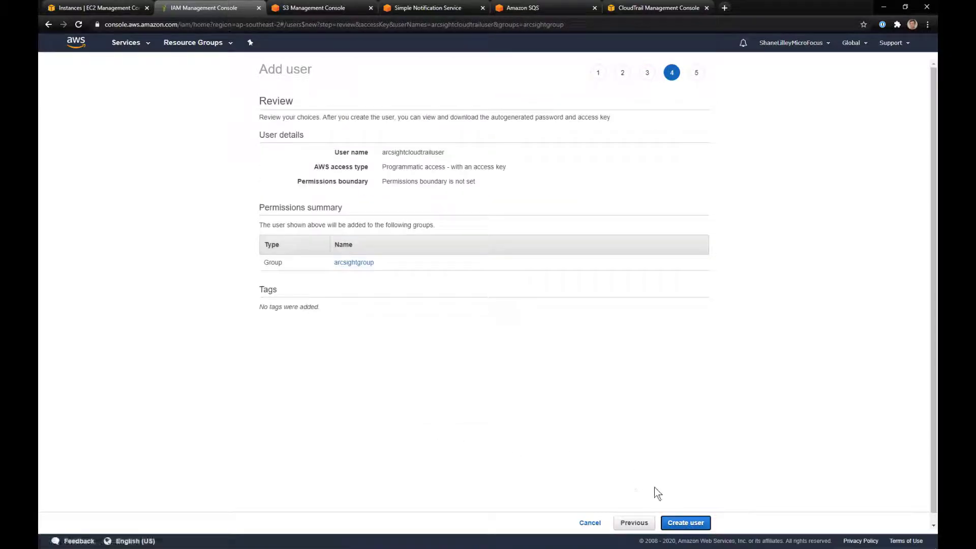
pyautogui.click(682, 524)
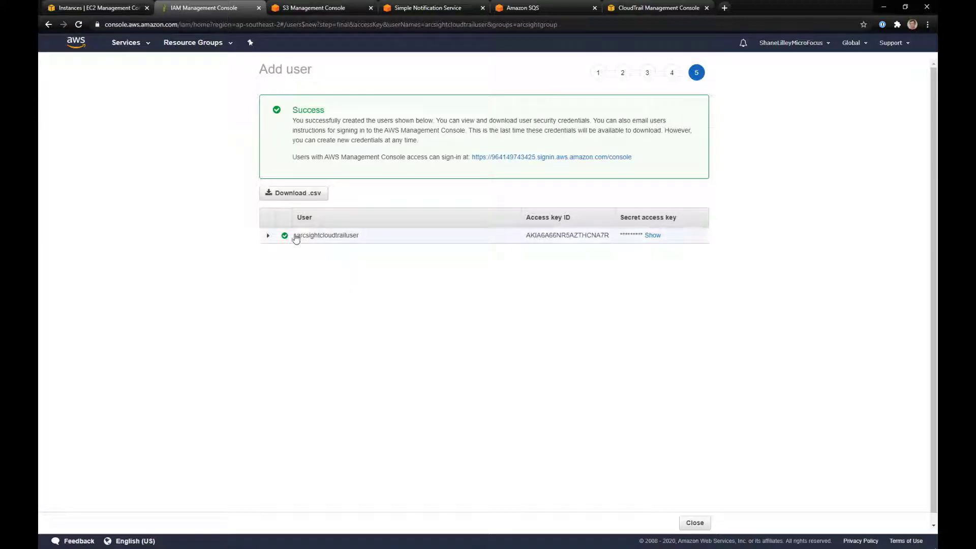
pyautogui.click(310, 198)
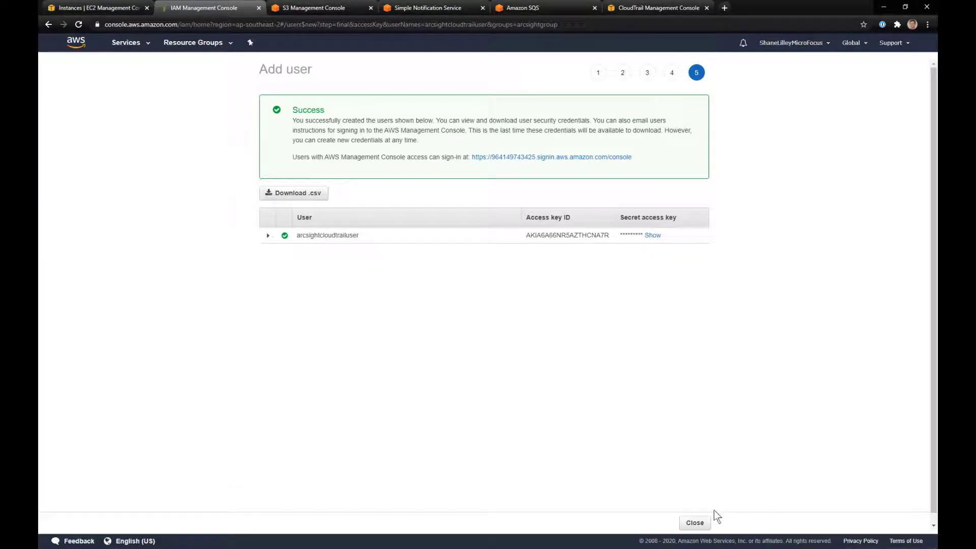
pyautogui.click(696, 525)
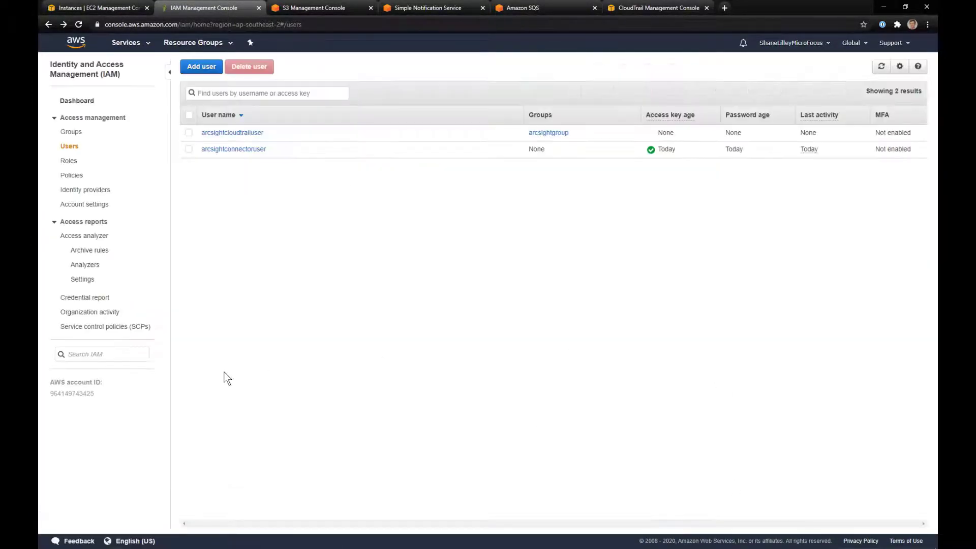
# Open the security credentials of arcsightcloudtrailuser and examine its access key entry.
pyautogui.click(239, 133)
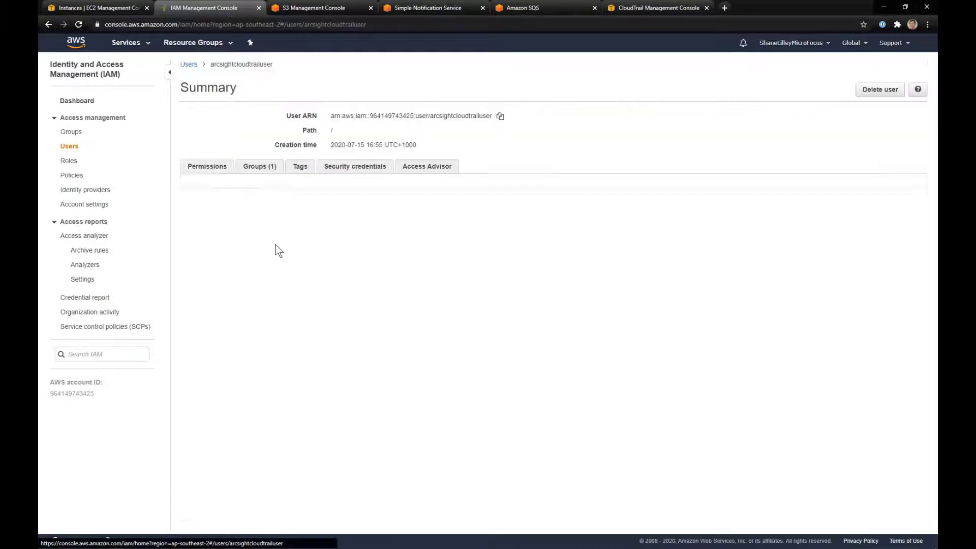
pyautogui.click(350, 168)
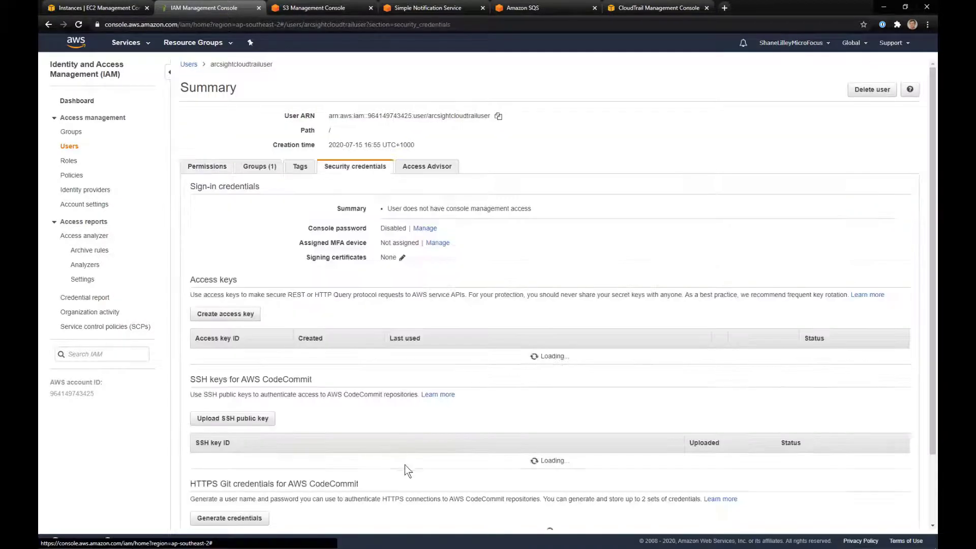
pyautogui.doubleClick(243, 358)
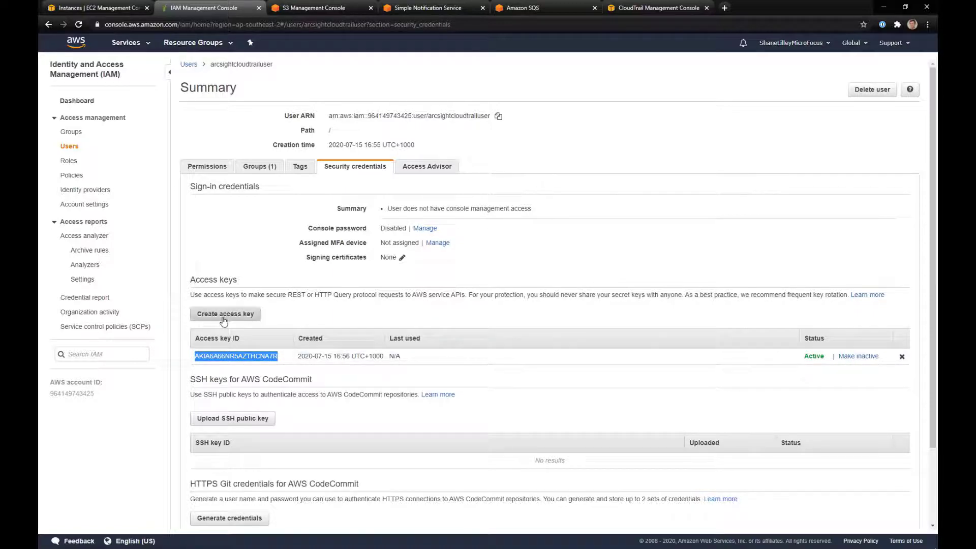
# Return to the IAM users list, switch to the CloudTrail service and open its list of trails.
pyautogui.click(226, 247)
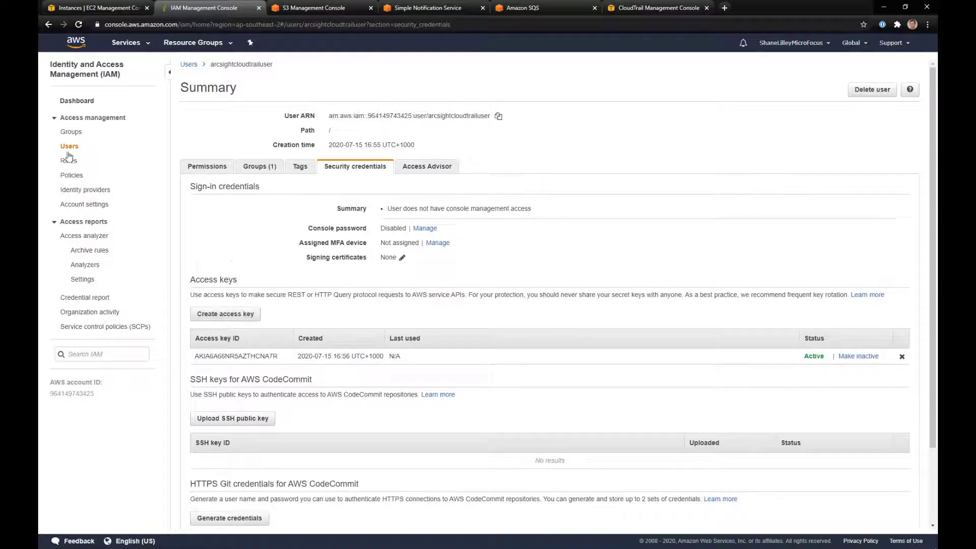
pyautogui.click(188, 64)
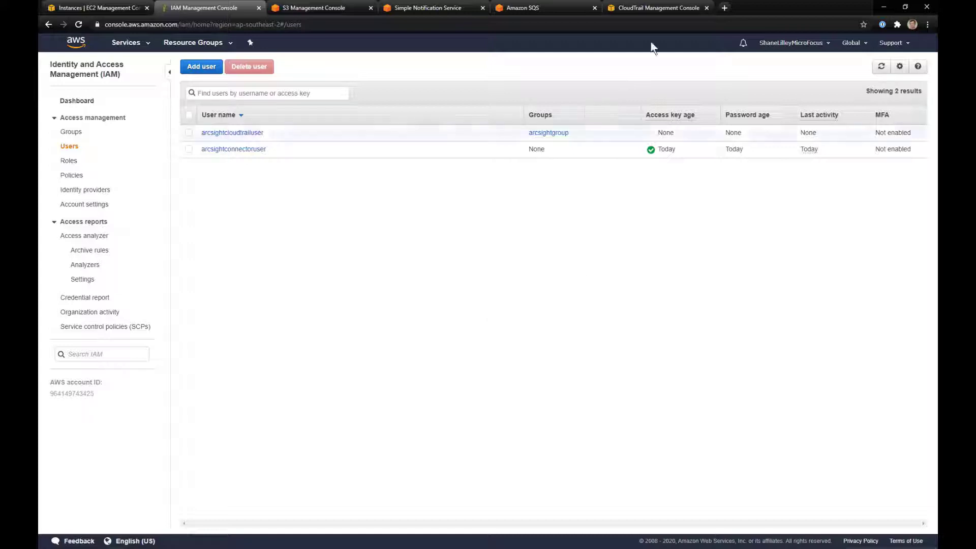
pyautogui.click(642, 9)
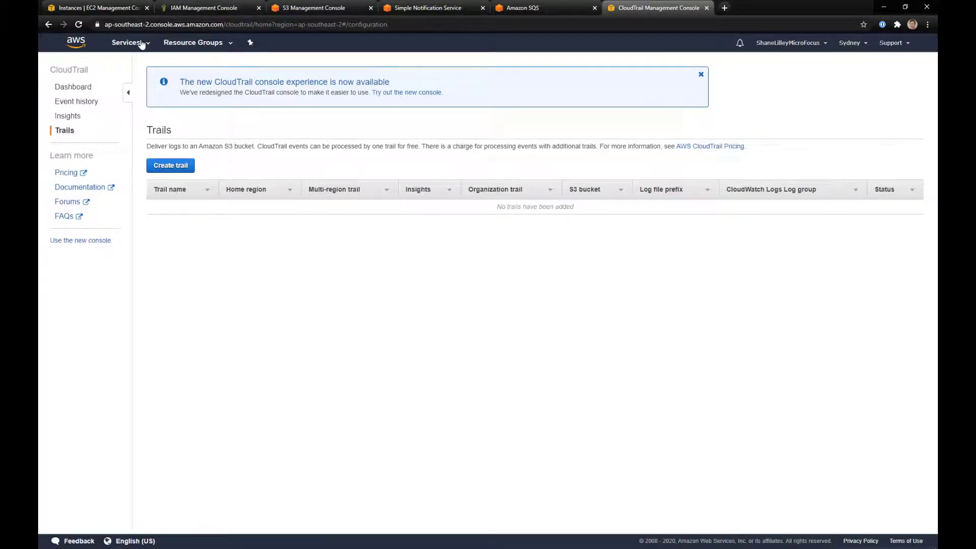
pyautogui.click(142, 44)
pyautogui.write('cl')
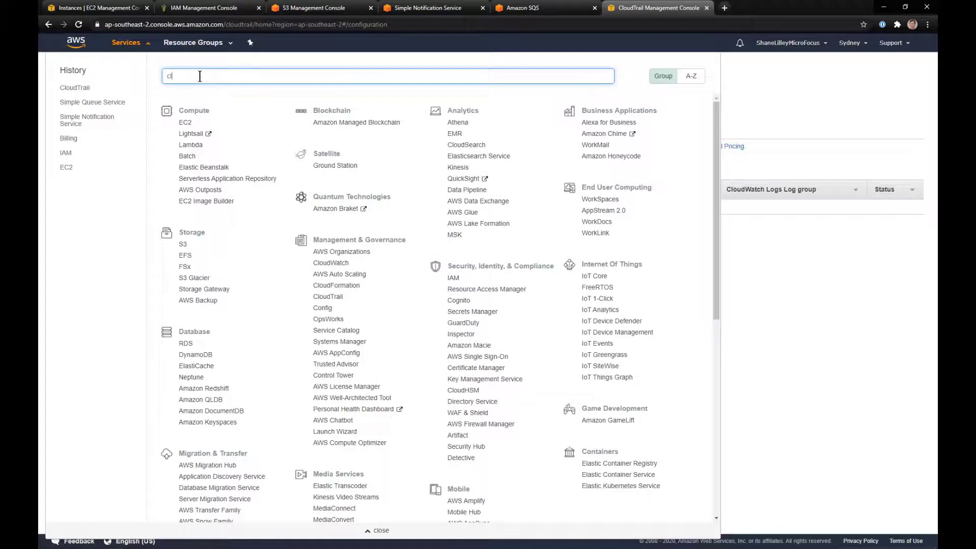
pyautogui.write('oudtrail')
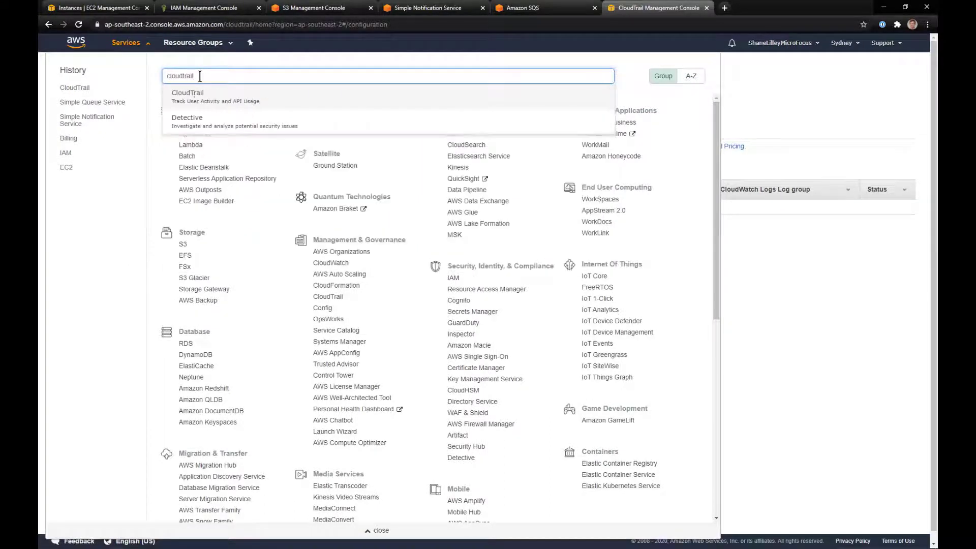
pyautogui.click(194, 99)
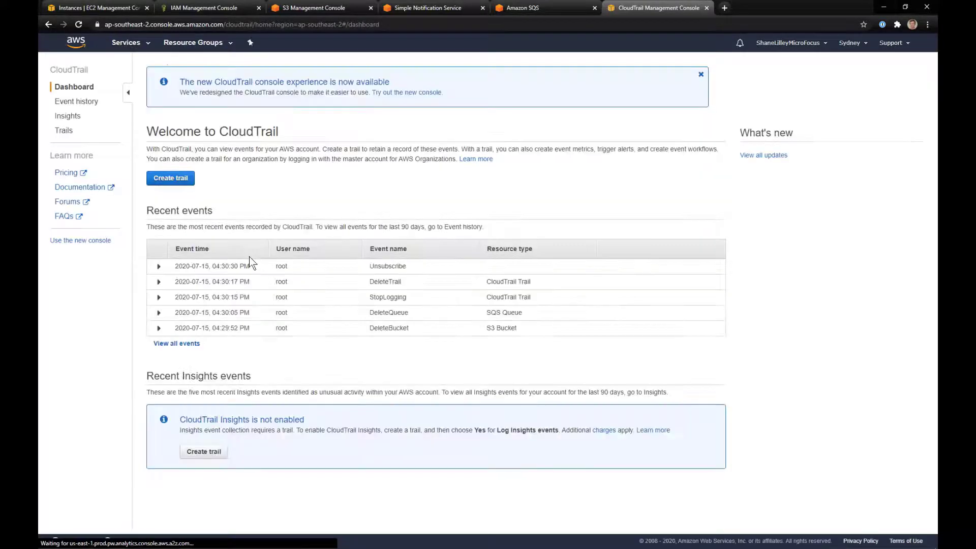
pyautogui.click(64, 131)
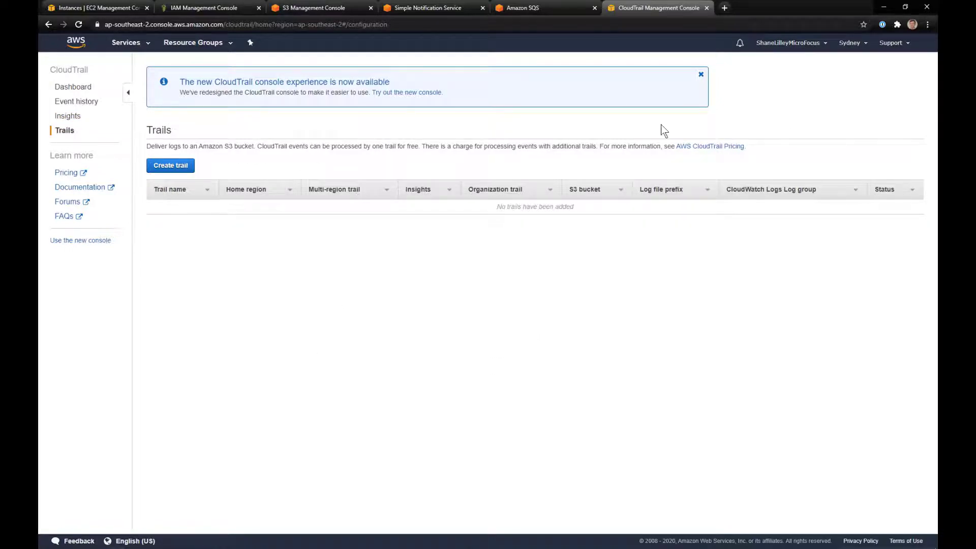
# Start a new trail named arcsightcloudtrailDemo that does not apply to all regions, and copy its name.
pyautogui.click(701, 75)
pyautogui.click(188, 104)
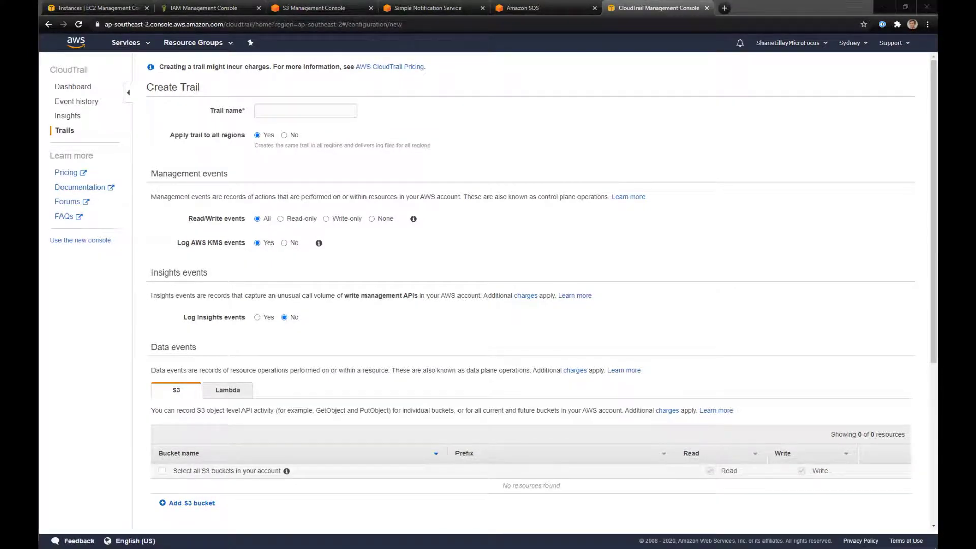
pyautogui.click(316, 106)
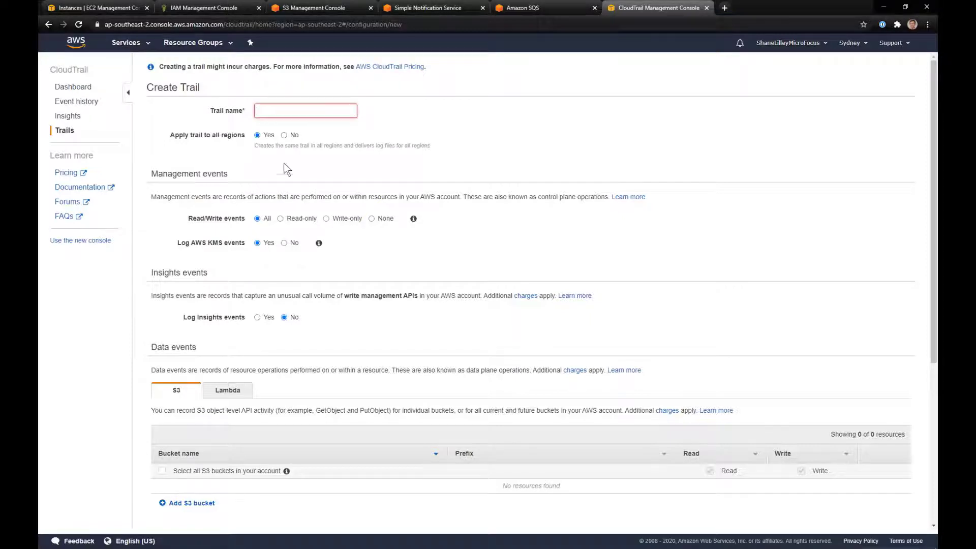
pyautogui.click(284, 134)
pyautogui.click(287, 110)
pyautogui.write('cloudtrail')
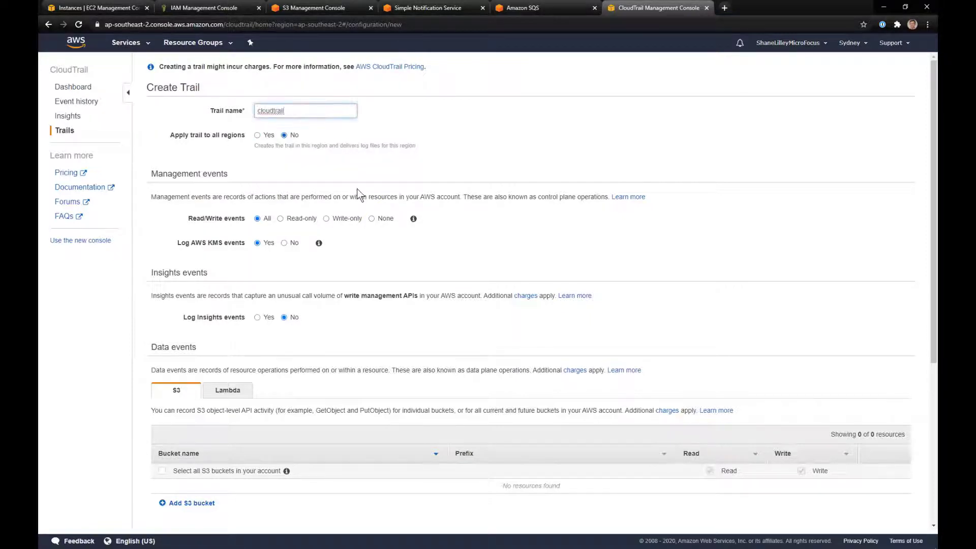
pyautogui.write('arcsight')
pyautogui.press('End')
pyautogui.write('Demo')
pyautogui.hotkey('ctrl', 'a')
pyautogui.hotkey('ctrl', 'c')
pyautogui.click(371, 181)
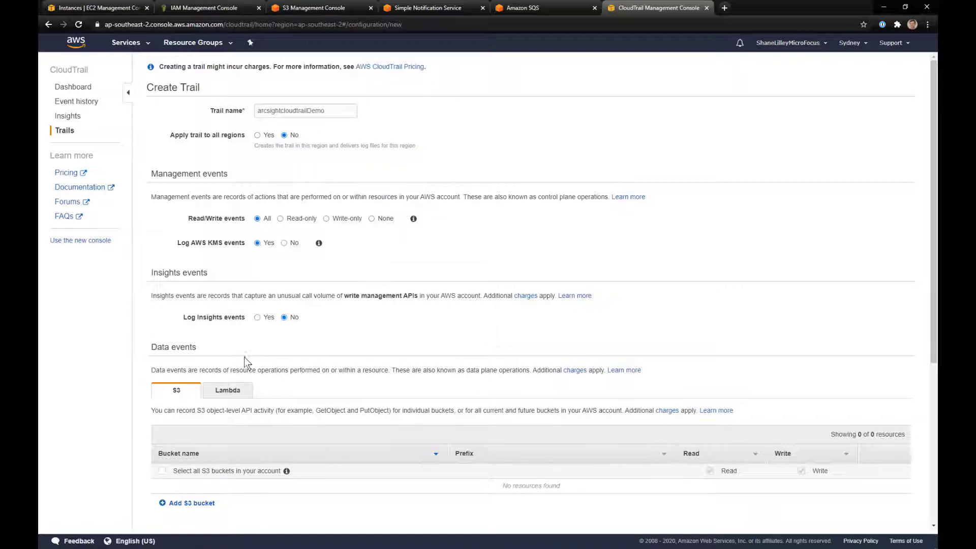
# Turn off logging of AWS KMS events and name the trail's new S3 bucket arcsightcloudtrailDemoBucket.
pyautogui.click(284, 243)
pyautogui.scroll(-2, 295, 370)
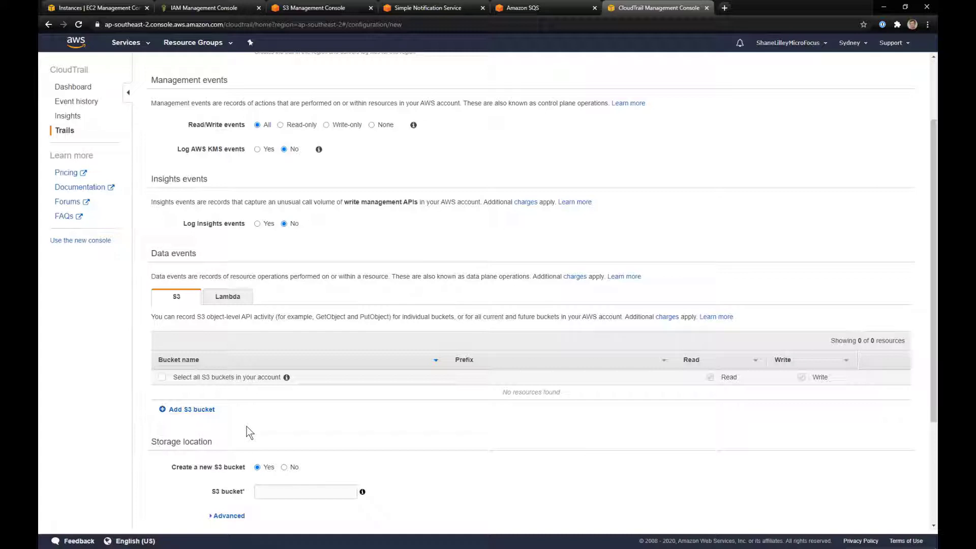
pyautogui.scroll(-2, 328, 398)
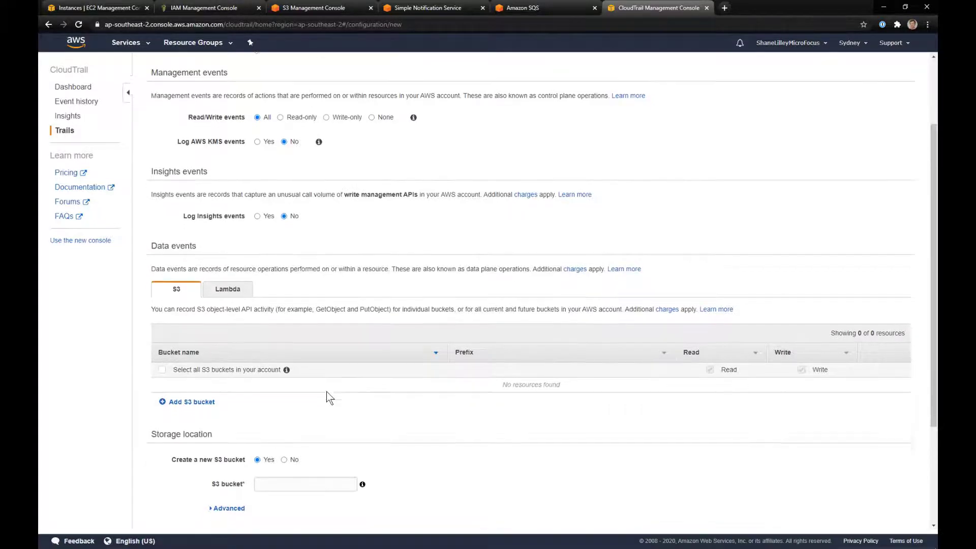
pyautogui.scroll(-1, 480, 404)
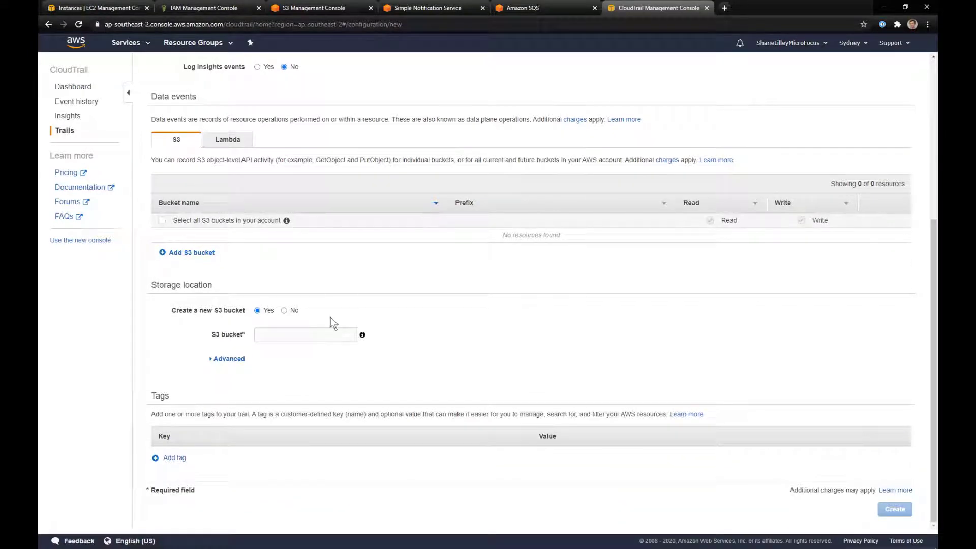
pyautogui.click(326, 335)
pyautogui.hotkey('ctrl', 'v')
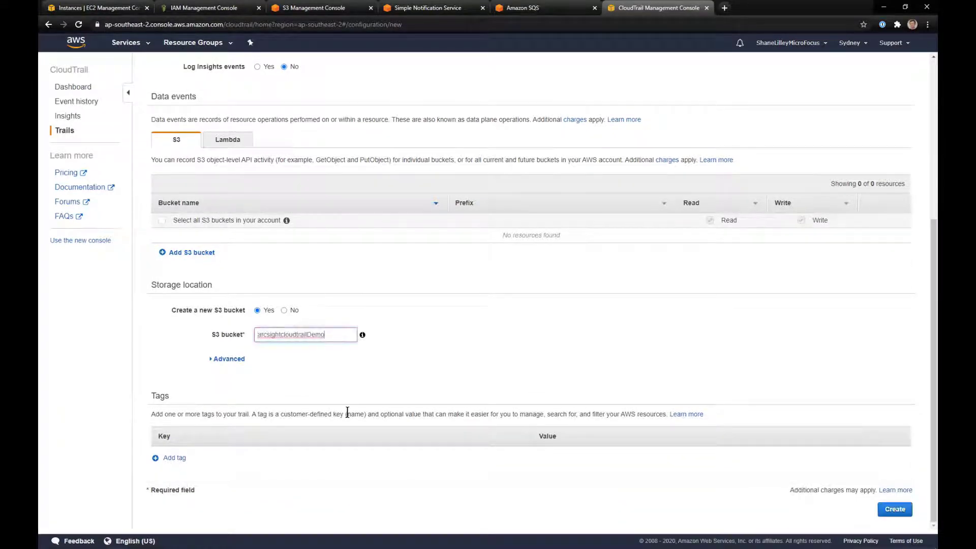
pyautogui.write('Bucket')
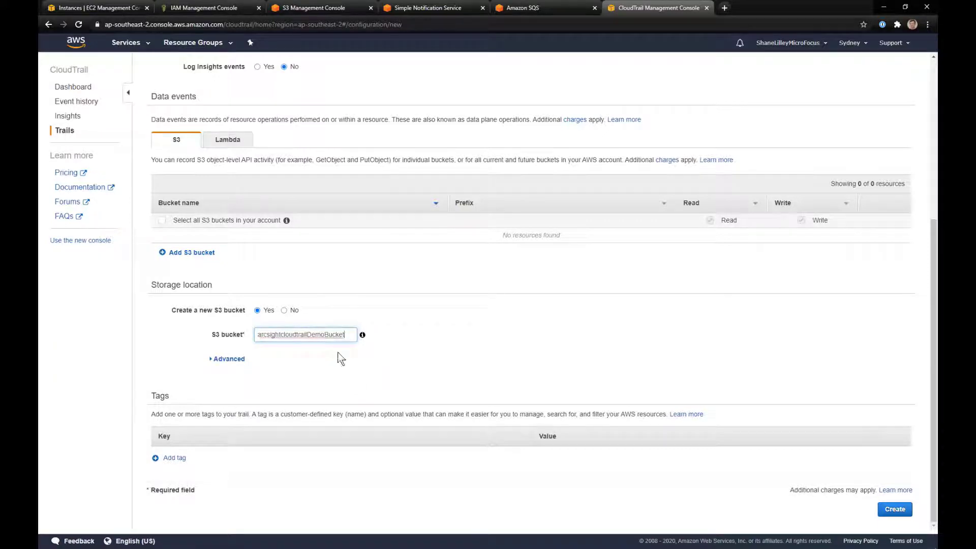
pyautogui.doubleClick(314, 334)
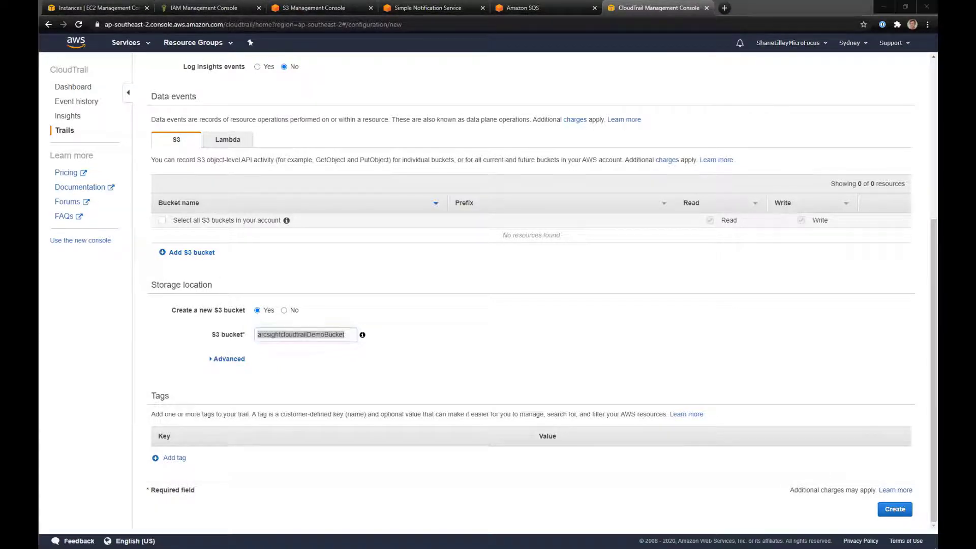
pyautogui.click(243, 377)
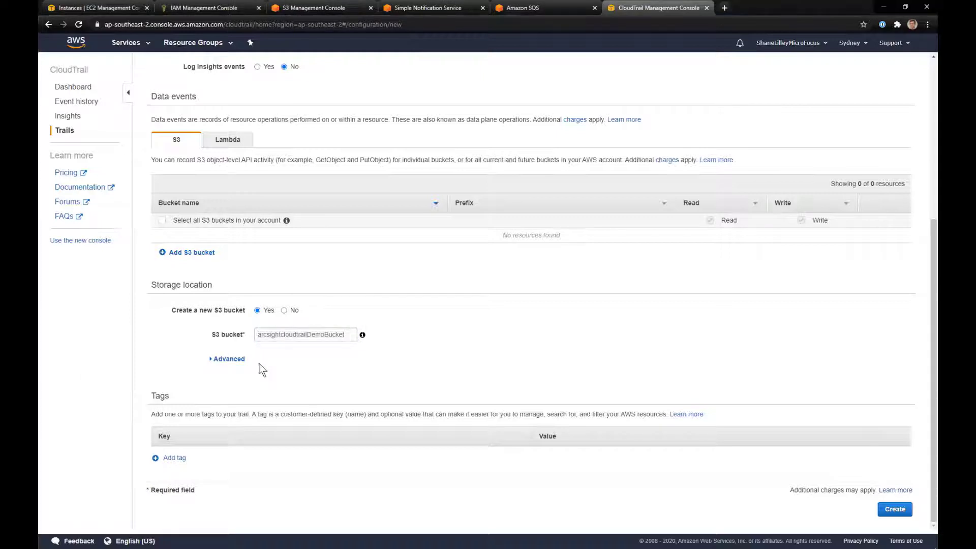
# Expand the advanced storage settings, leaving the log file prefix empty and log file validation enabled.
pyautogui.click(229, 359)
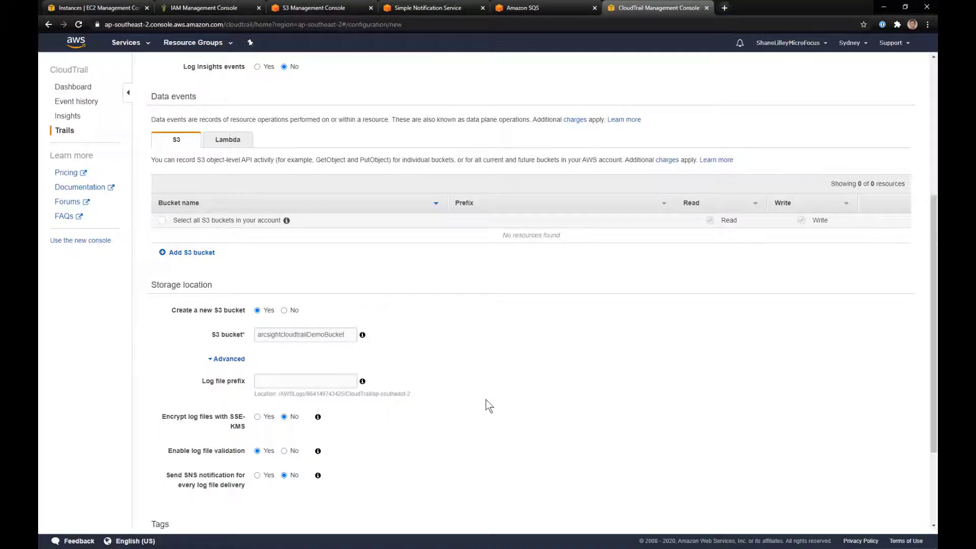
pyautogui.scroll(-1, 489, 406)
pyautogui.scroll(-1, 489, 406)
pyautogui.click(333, 334)
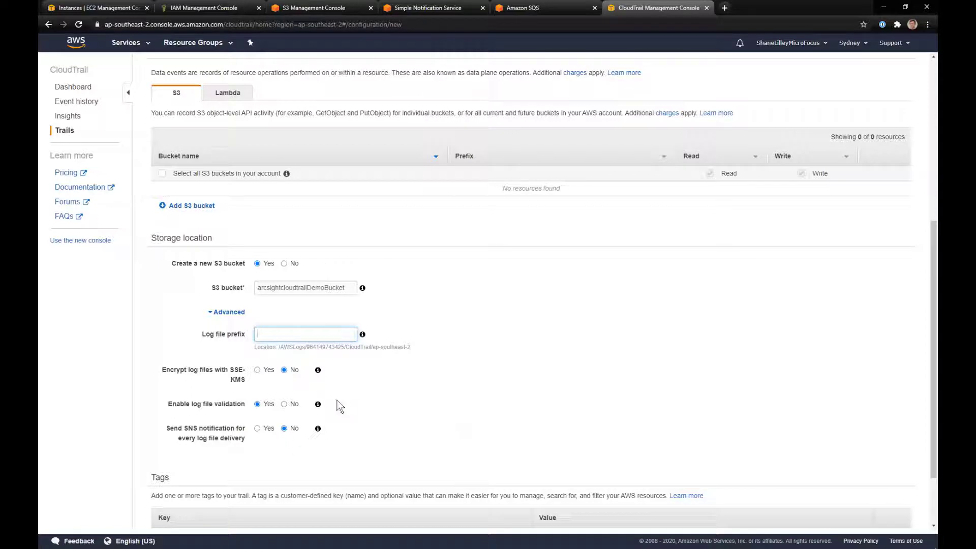
pyautogui.click(257, 404)
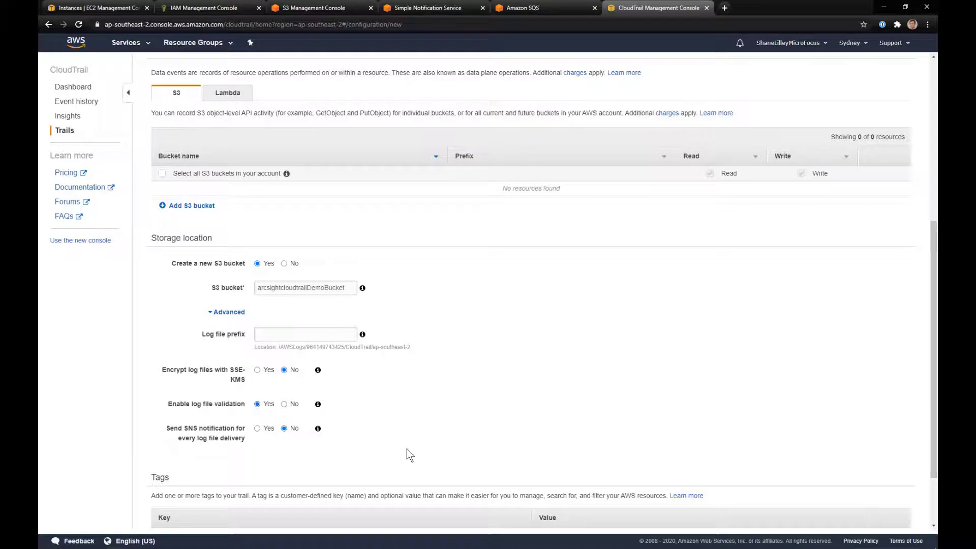
# Enable SNS notification for every log file delivery with a new SNS topic named arcsightcloudtrailDemoSNSTopic.
pyautogui.scroll(-2, 406, 450)
pyautogui.click(258, 347)
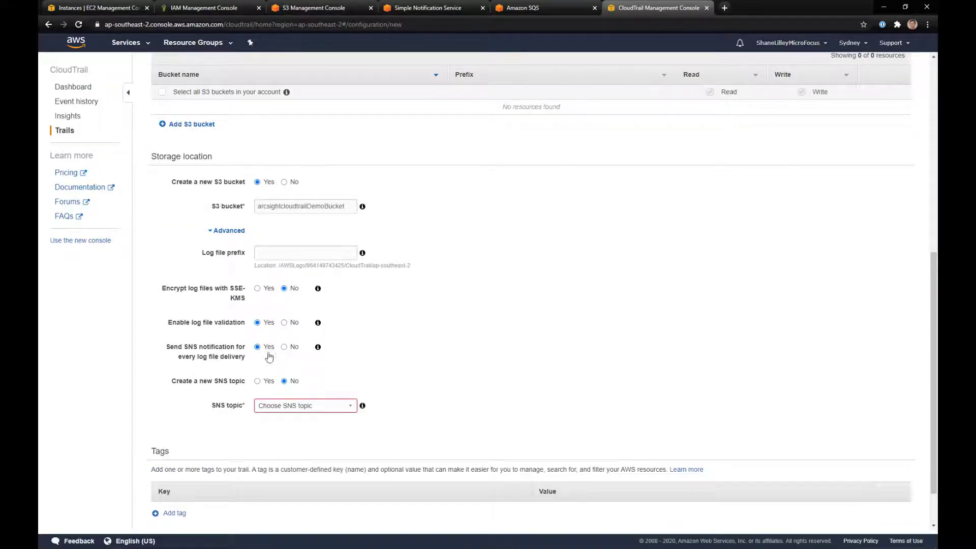
pyautogui.click(340, 407)
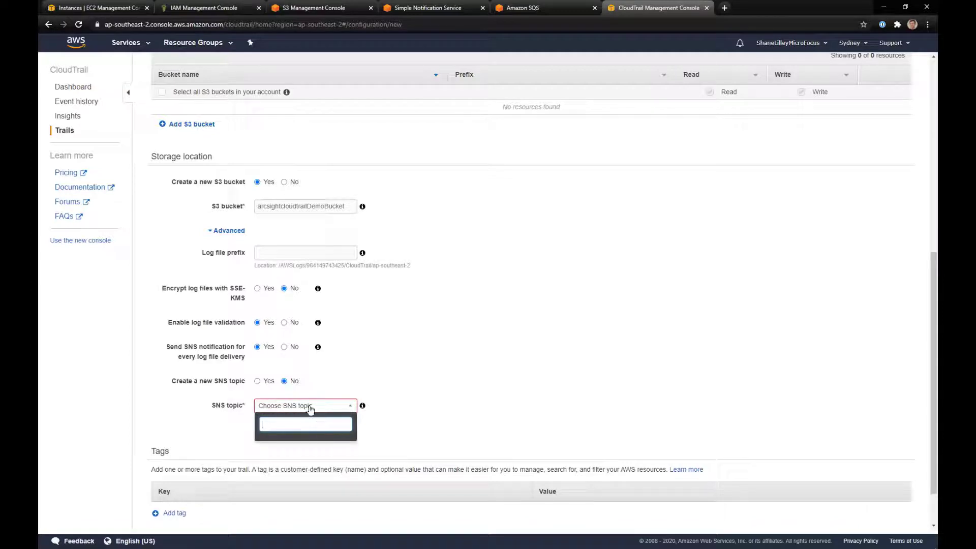
pyautogui.click(257, 382)
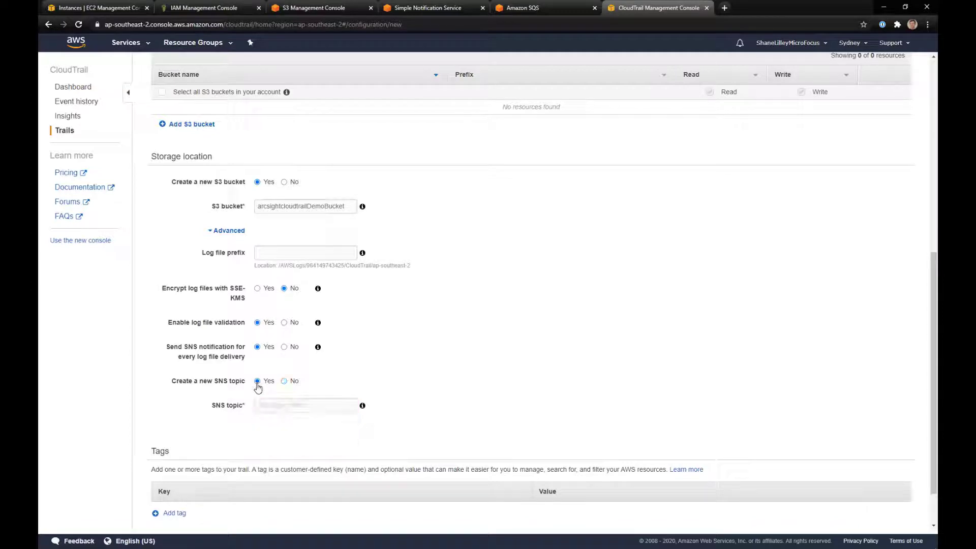
pyautogui.click(280, 409)
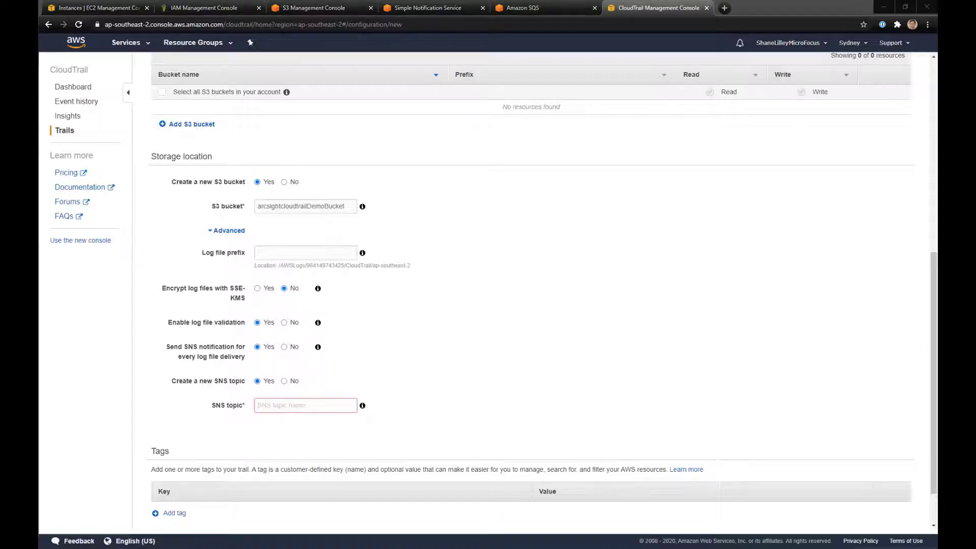
pyautogui.click(331, 406)
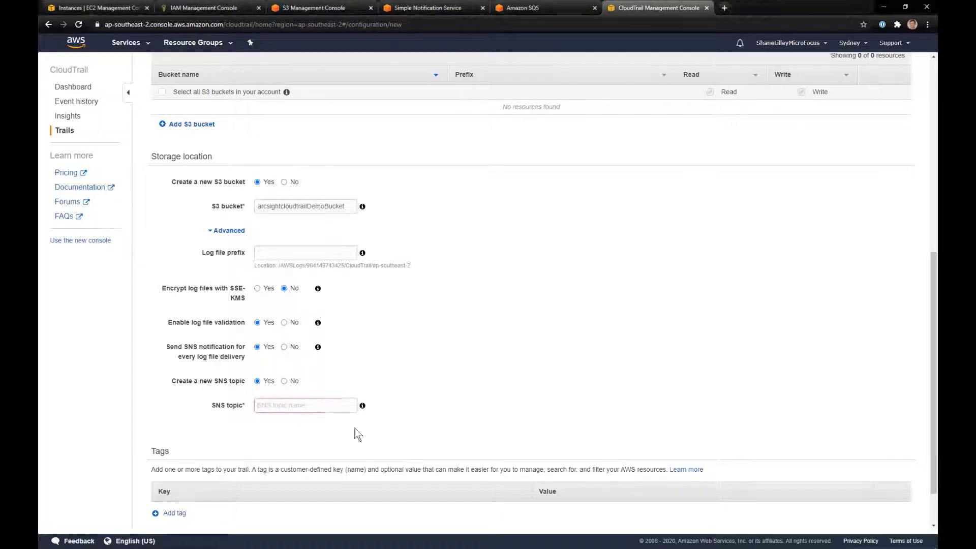
pyautogui.hotkey('ctrl', 'v')
pyautogui.write('SNSTopic')
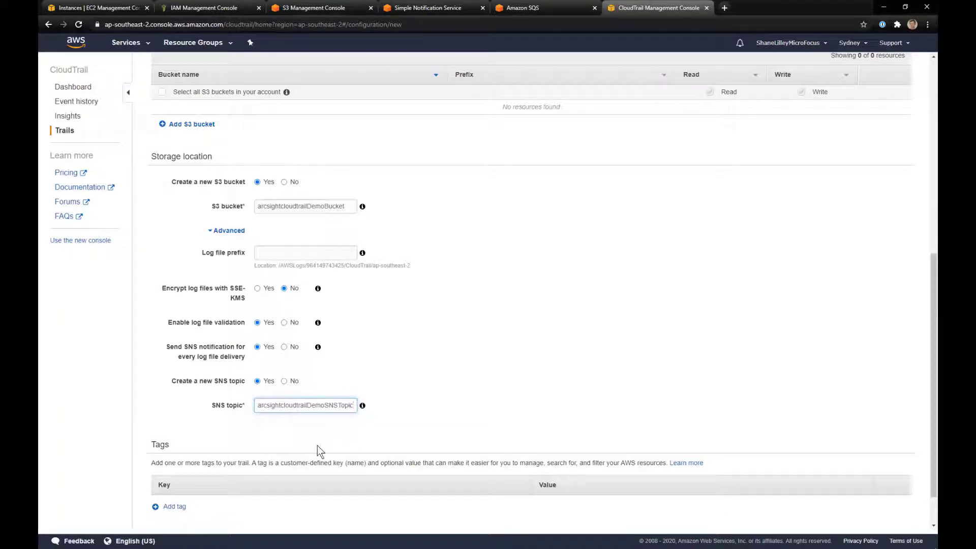
pyautogui.hotkey('ctrl', 'a')
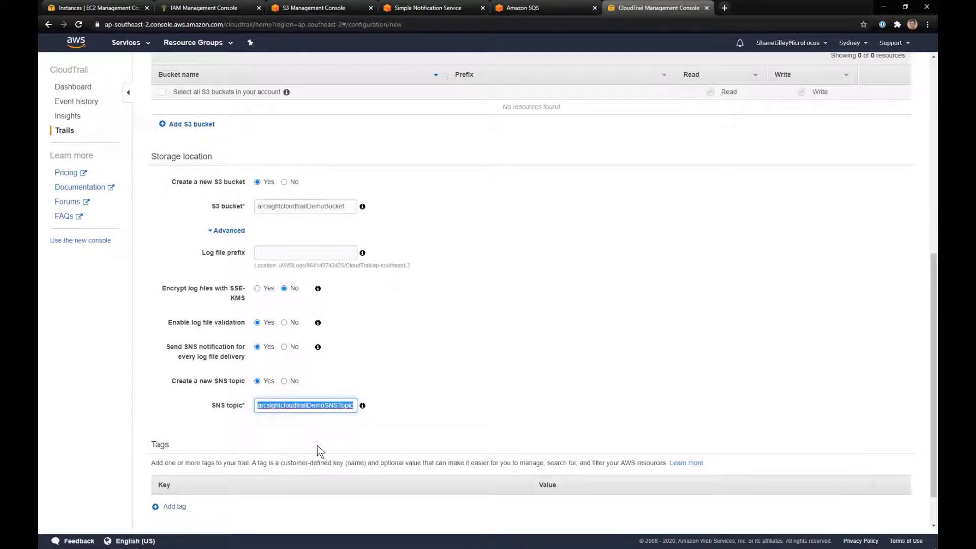
pyautogui.hotkey('alt', 'Tab')
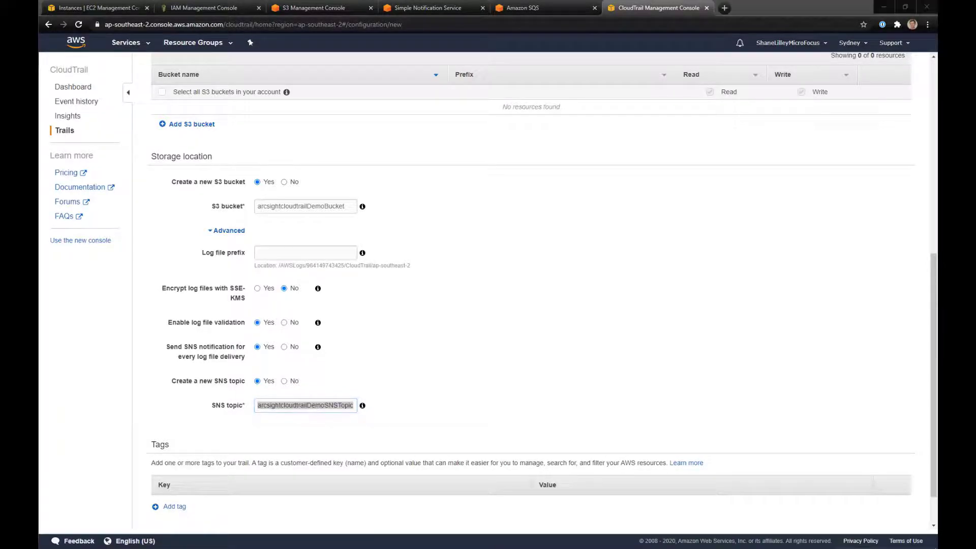
pyautogui.hotkey('alt', 'Tab')
pyautogui.click(496, 390)
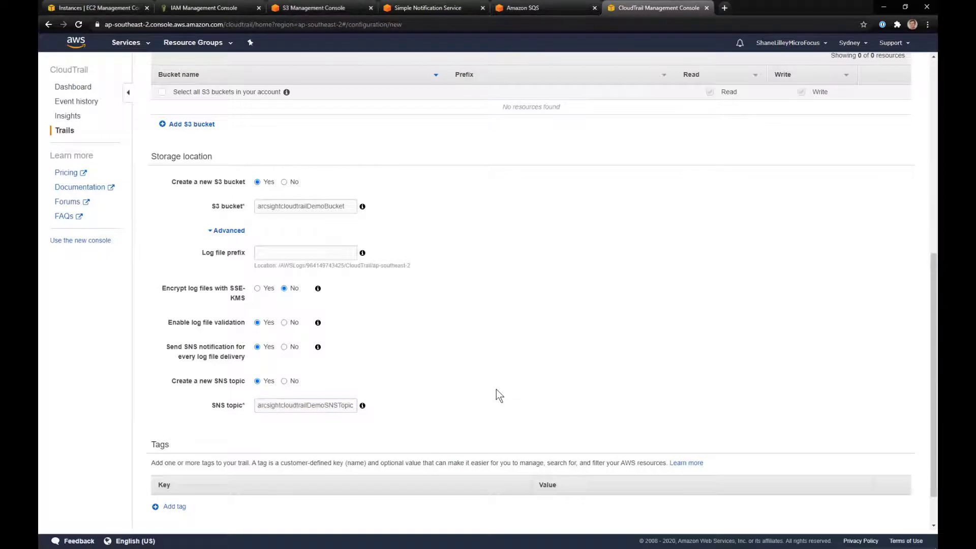
# Try to create the trail, and check the S3 bucket naming requirements and the account's bucket list.
pyautogui.scroll(-1, 496, 390)
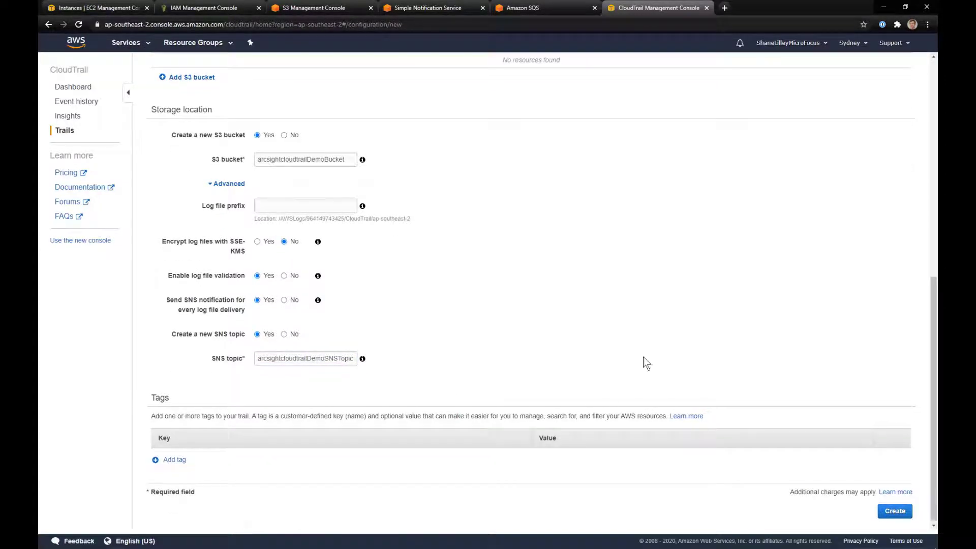
pyautogui.click(893, 511)
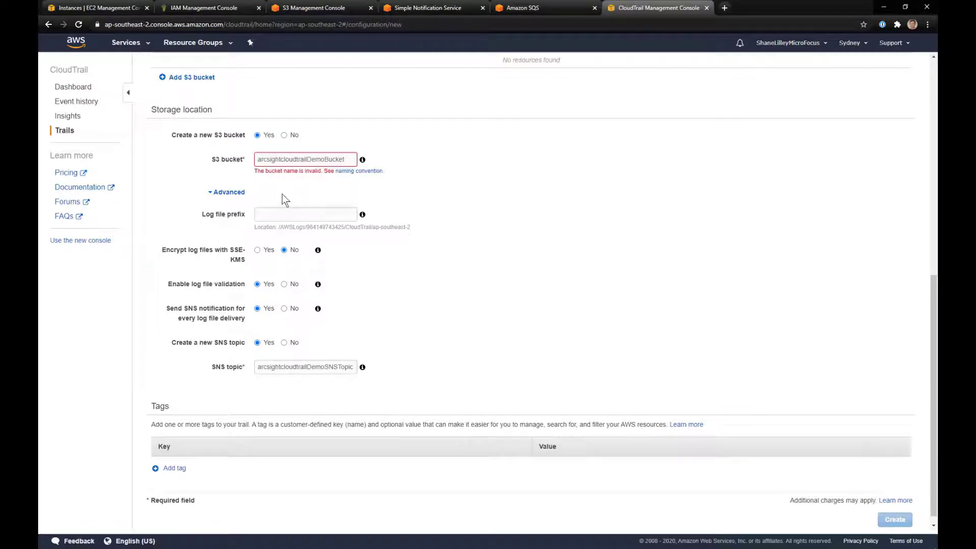
pyautogui.click(344, 171)
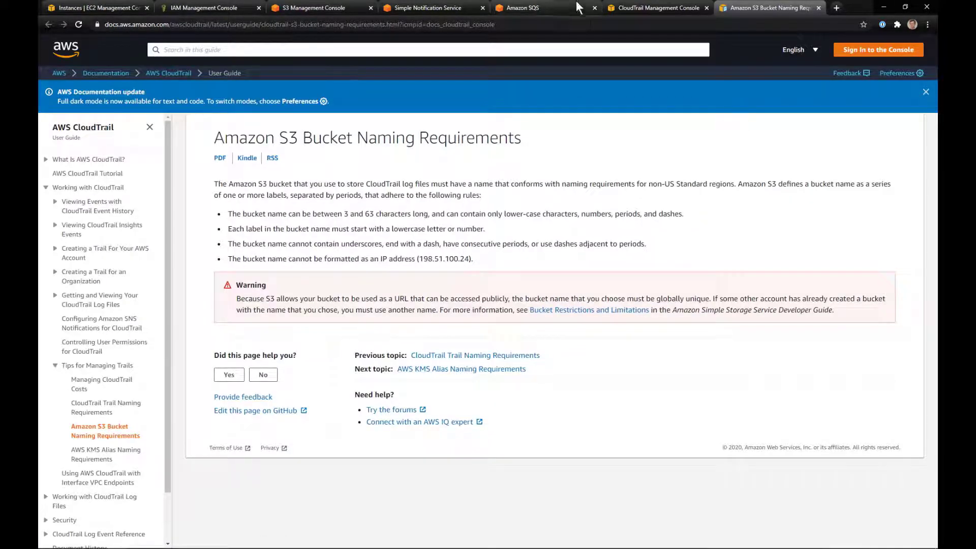
pyautogui.click(337, 7)
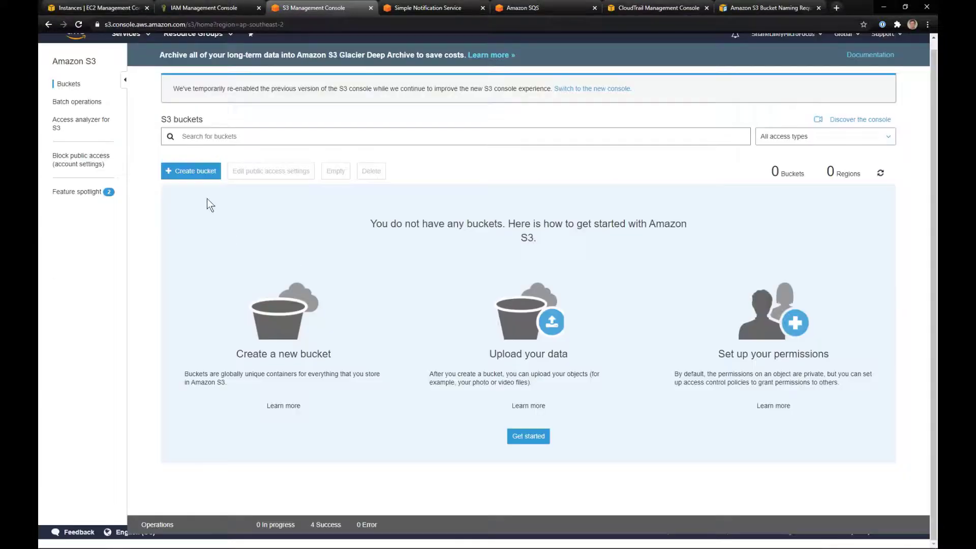
pyautogui.click(634, 7)
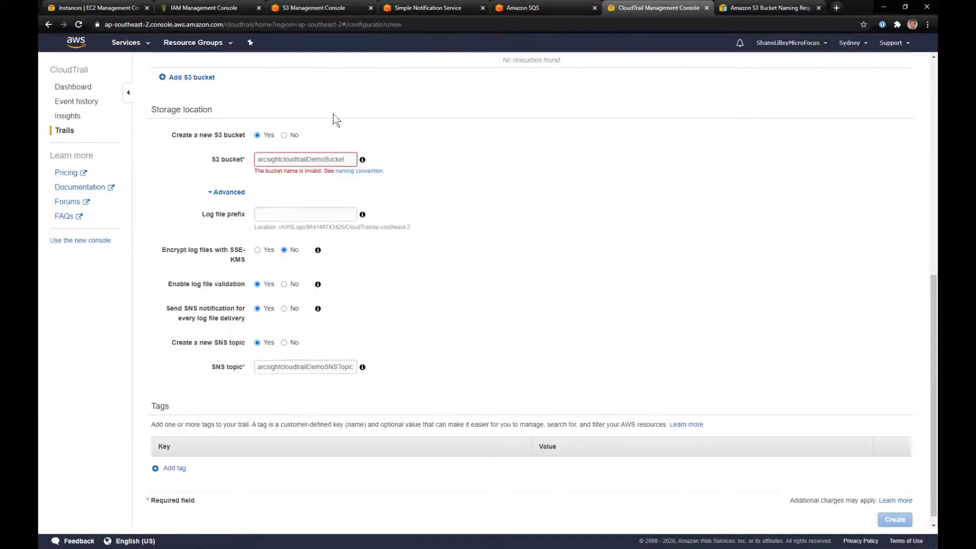
# Change the trail's new S3 bucket name to arcsightcloudtrail123 and create the trail.
pyautogui.click(298, 162)
pyautogui.press('BackSpace')
pyautogui.write('t')
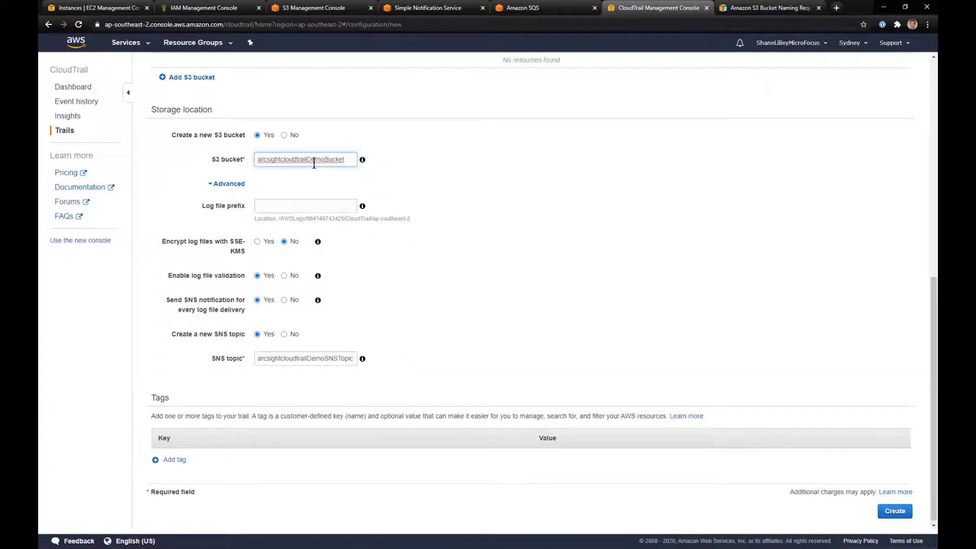
pyautogui.hotkey('ctrl', 'a')
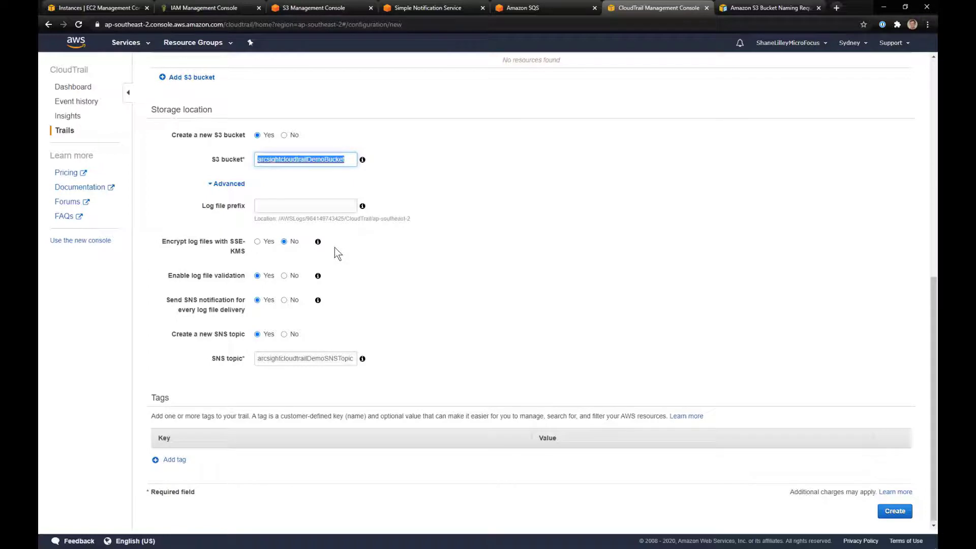
pyautogui.press('End')
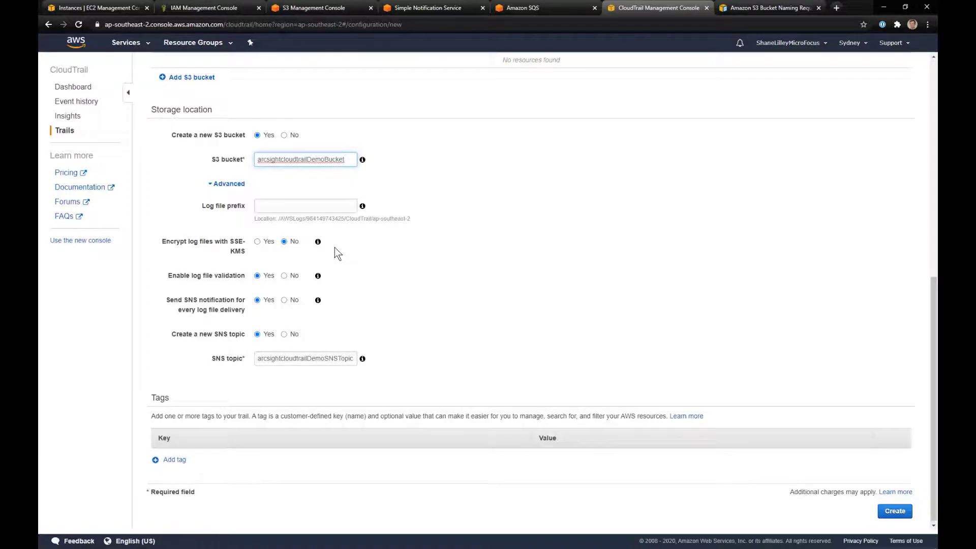
pyautogui.hotkey('ctrl', 'a')
pyautogui.write('arcsightcloudtrail123')
pyautogui.hotkey('ctrl', 'a')
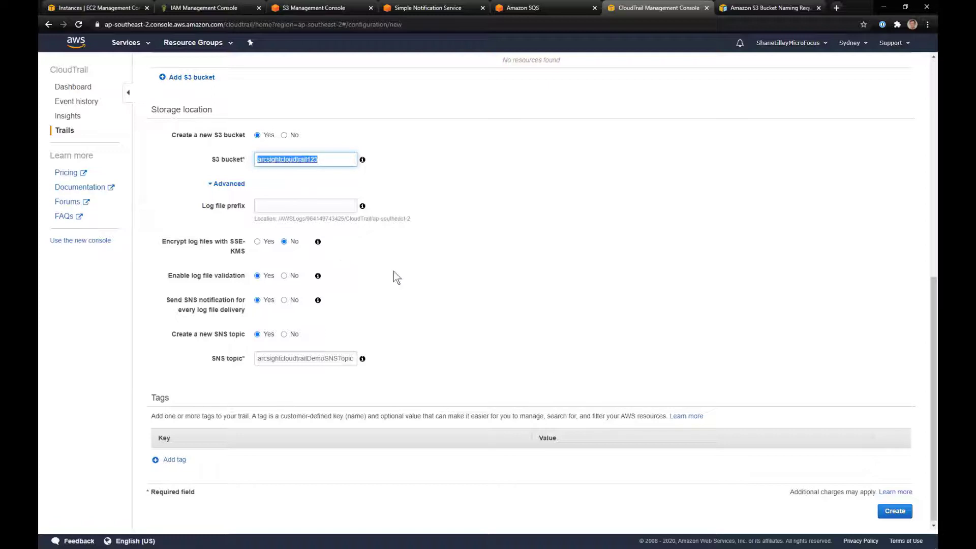
pyautogui.click(884, 512)
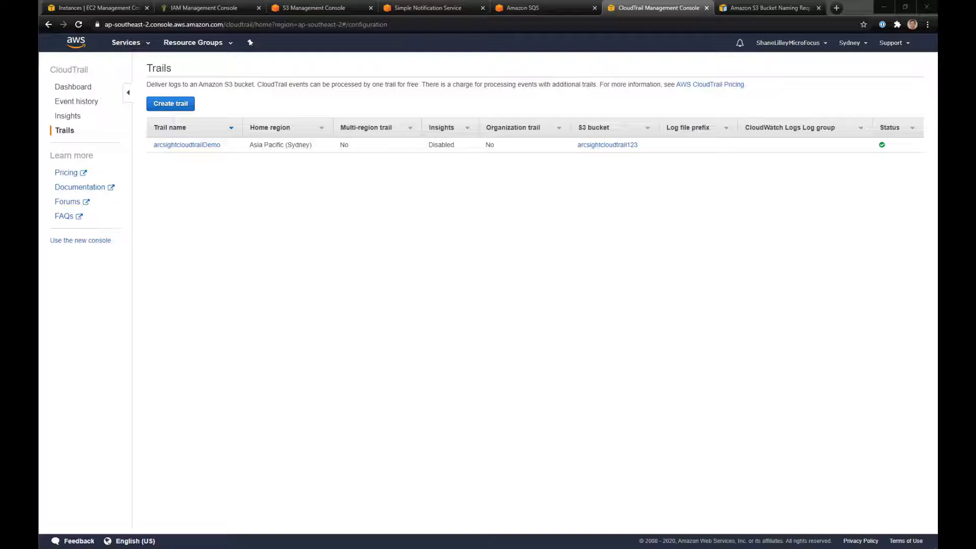
# Open the arcsightcloudtrailDemo trail's configuration and check the S3 bucket name in its storage location.
pyautogui.click(278, 265)
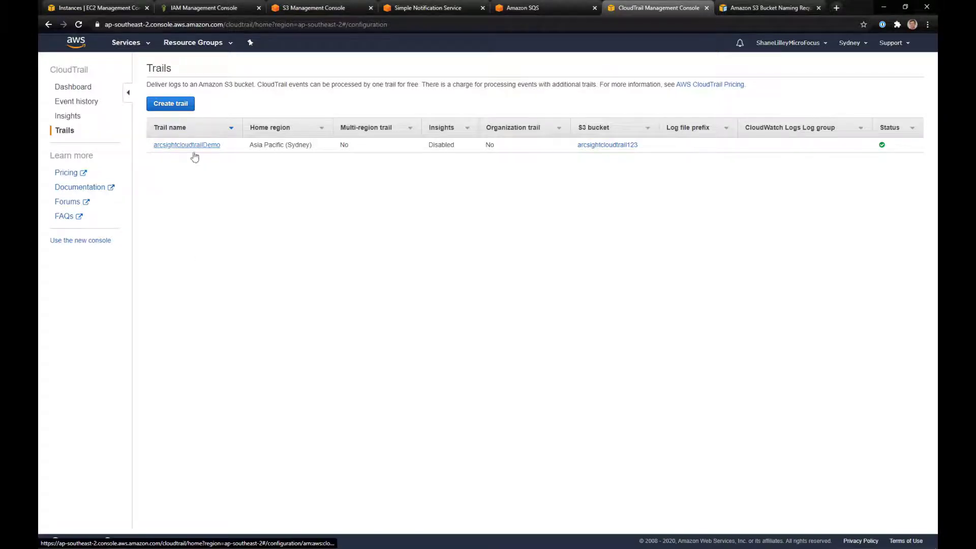
pyautogui.click(194, 152)
pyautogui.scroll(-2, 369, 379)
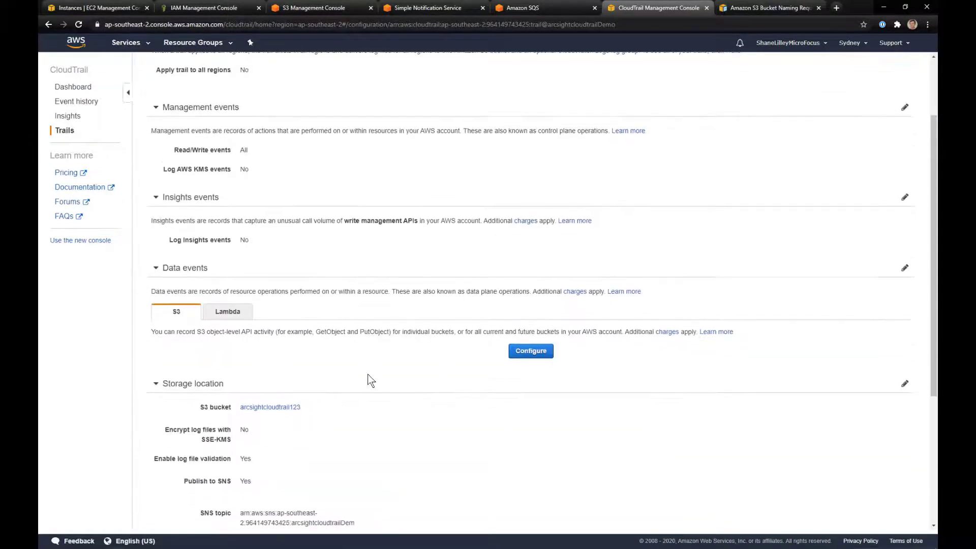
pyautogui.moveTo(303, 408); pyautogui.dragTo(239, 413)
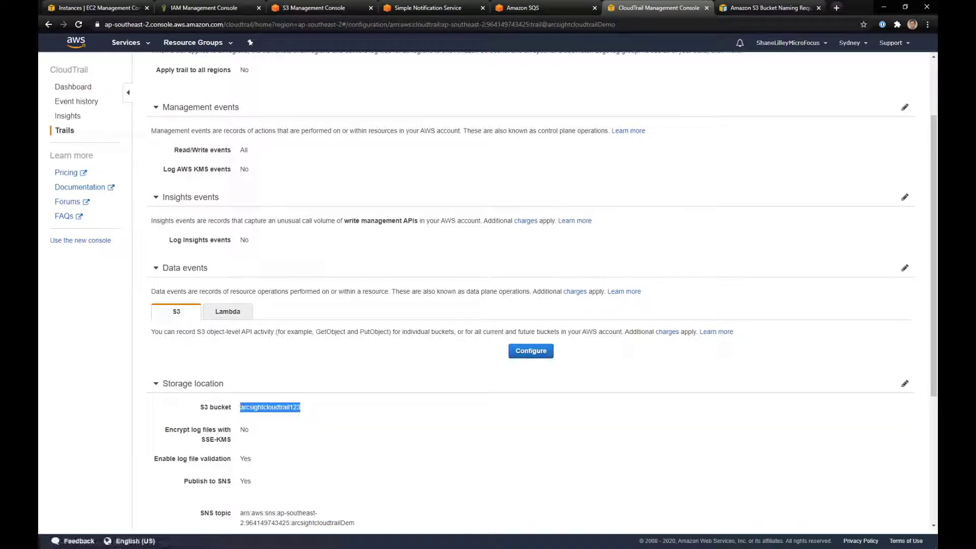
pyautogui.click(419, 422)
pyautogui.scroll(-2, 419, 423)
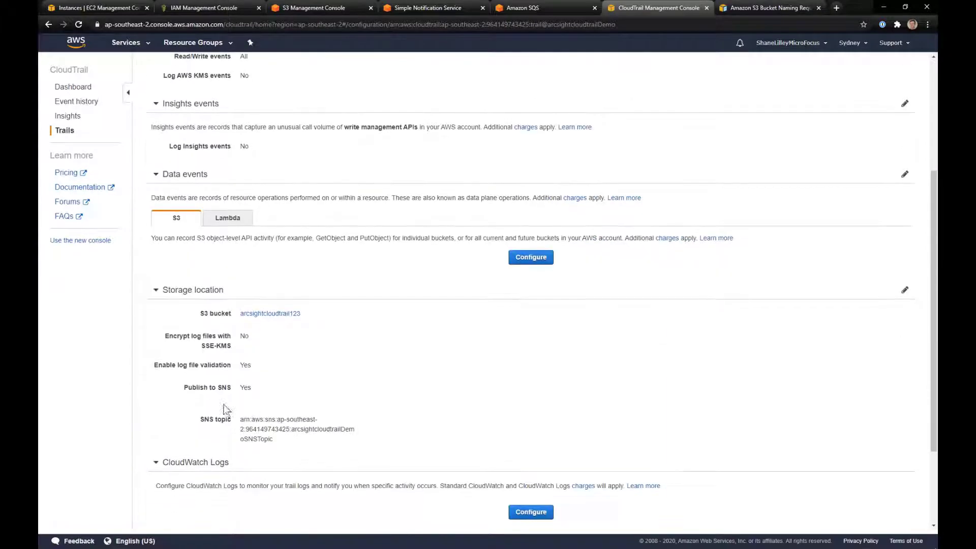
# Check the trail's Publish to SNS setting and select the full SNS topic ARN.
pyautogui.doubleClick(242, 389)
pyautogui.doubleClick(258, 427)
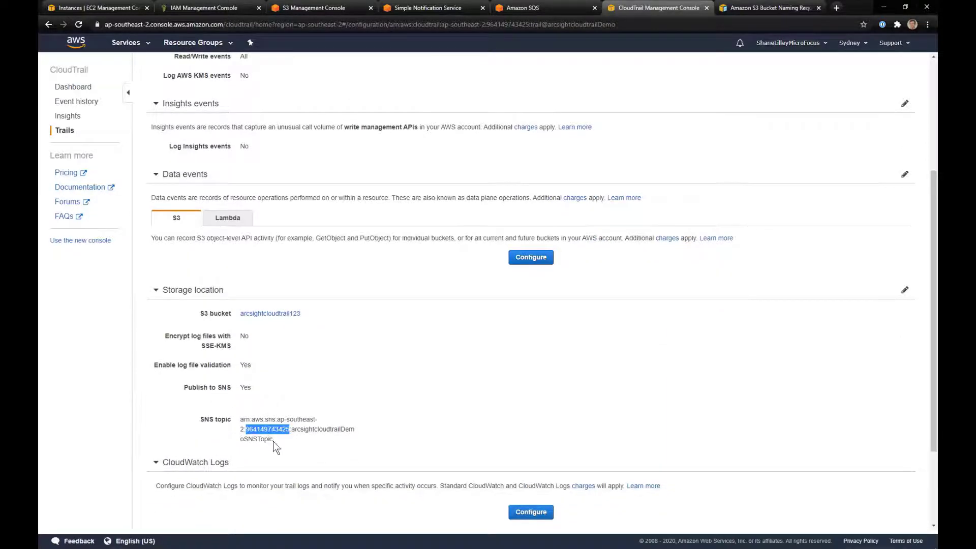
pyautogui.click(258, 427)
pyautogui.tripleClick(258, 427)
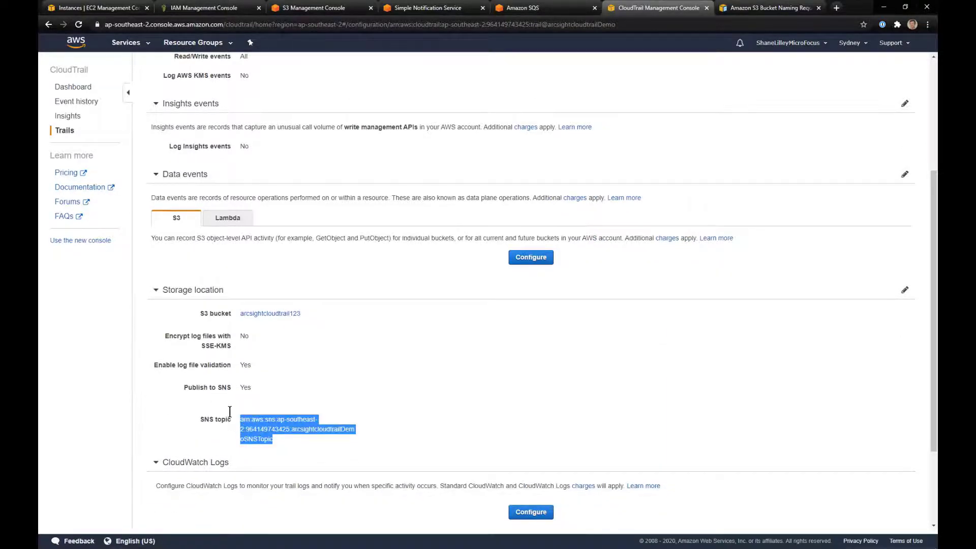
pyautogui.hotkey('alt', 'Tab')
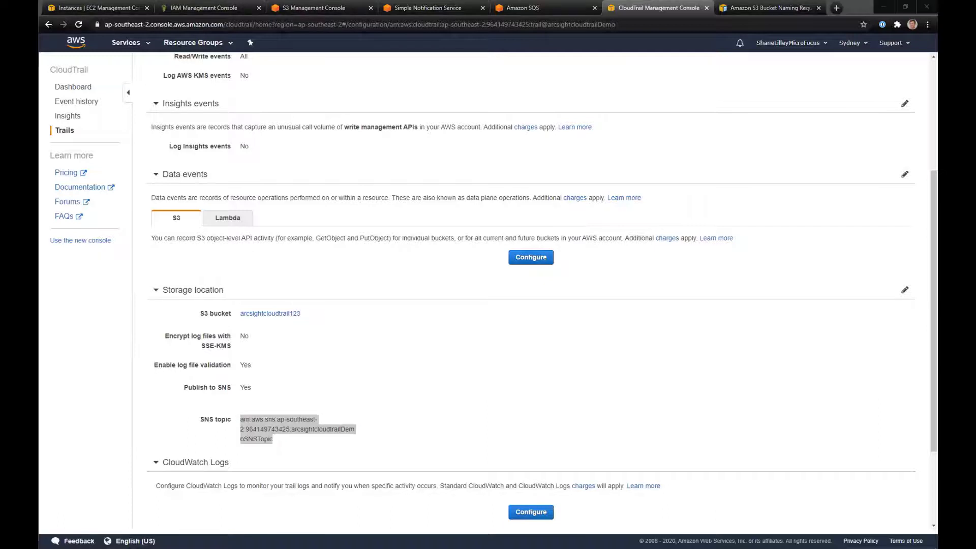
pyautogui.click(358, 365)
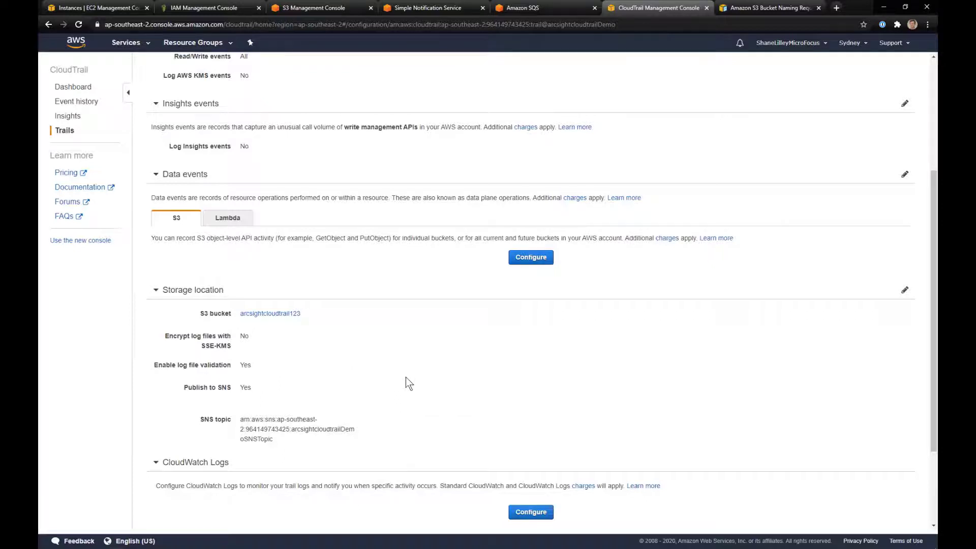
# Check the trail's logging state and return to the list of trails.
pyautogui.scroll(4, 406, 383)
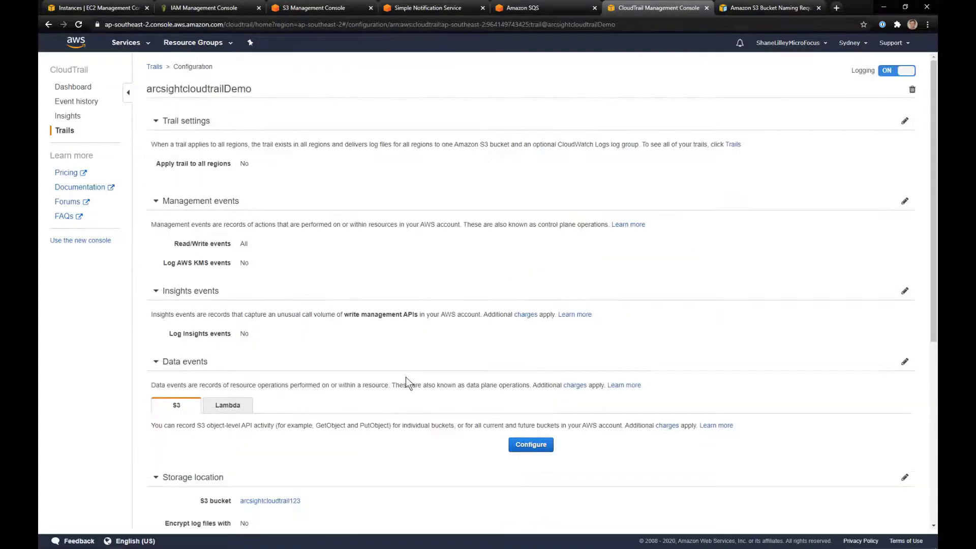
pyautogui.doubleClick(860, 71)
pyautogui.click(65, 131)
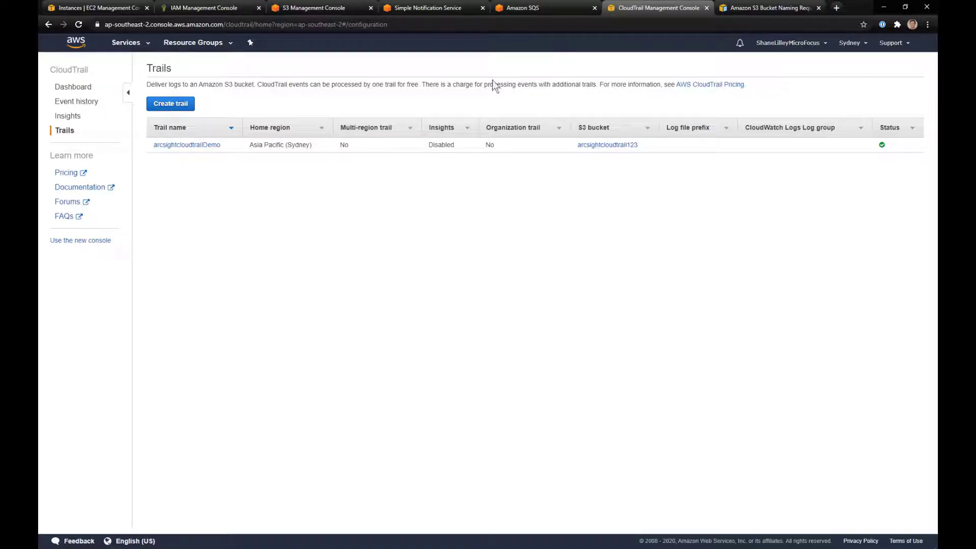
# Go to the topics in Amazon SNS and open arcsightcloudtrailDemoSNSTopic to view its details and subscriptions.
pyautogui.click(411, 7)
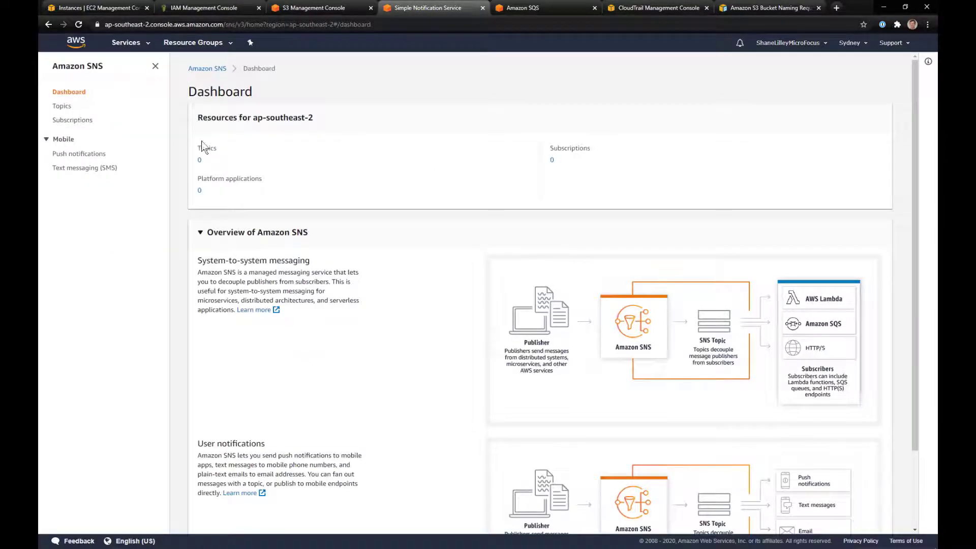
pyautogui.click(61, 106)
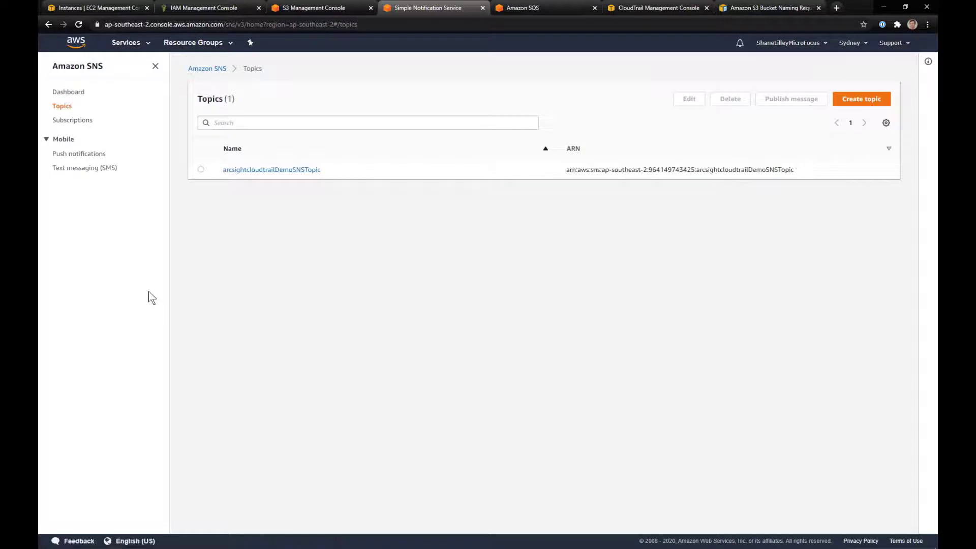
pyautogui.moveTo(347, 173); pyautogui.dragTo(223, 178)
pyautogui.click(279, 170)
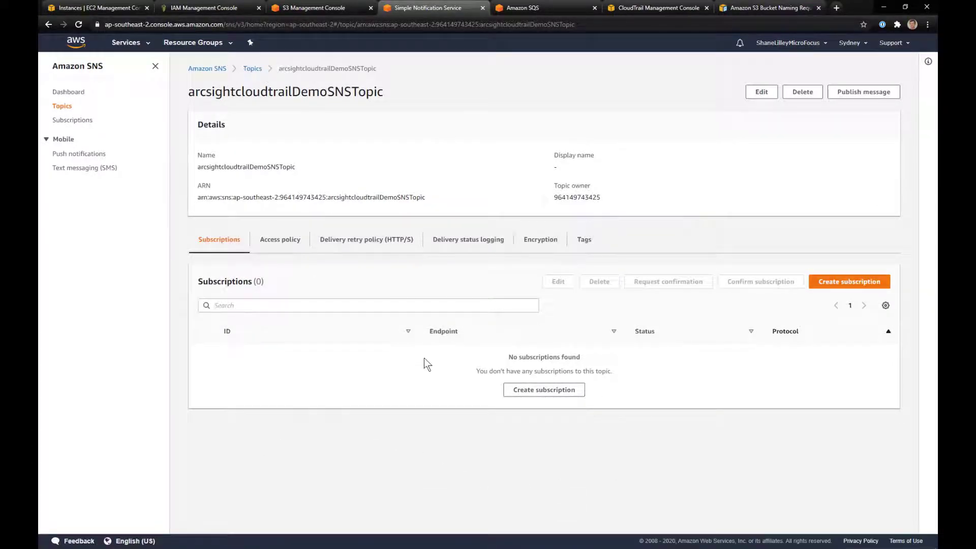
# Start a new Standard queue in Amazon SQS and name it arcsightqueue.
pyautogui.click(556, 4)
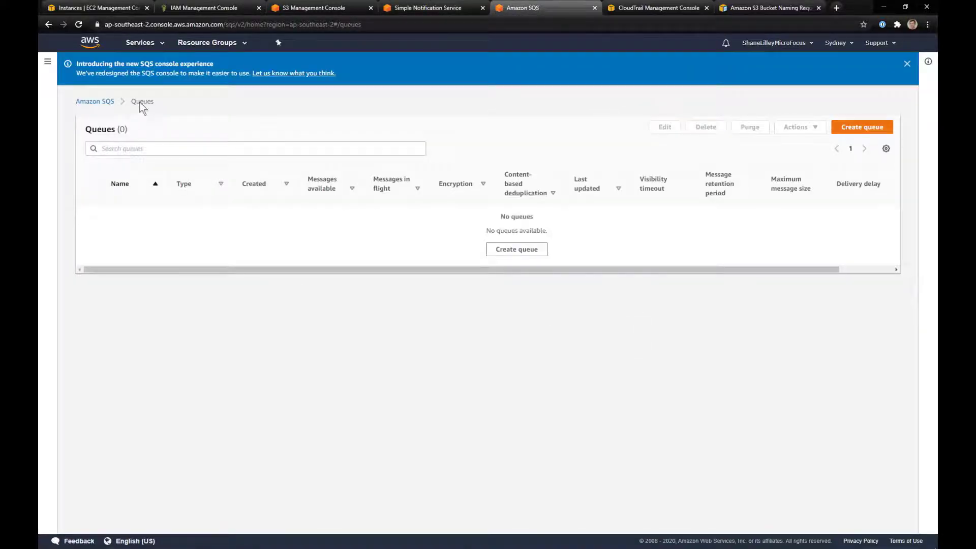
pyautogui.click(94, 101)
pyautogui.click(48, 61)
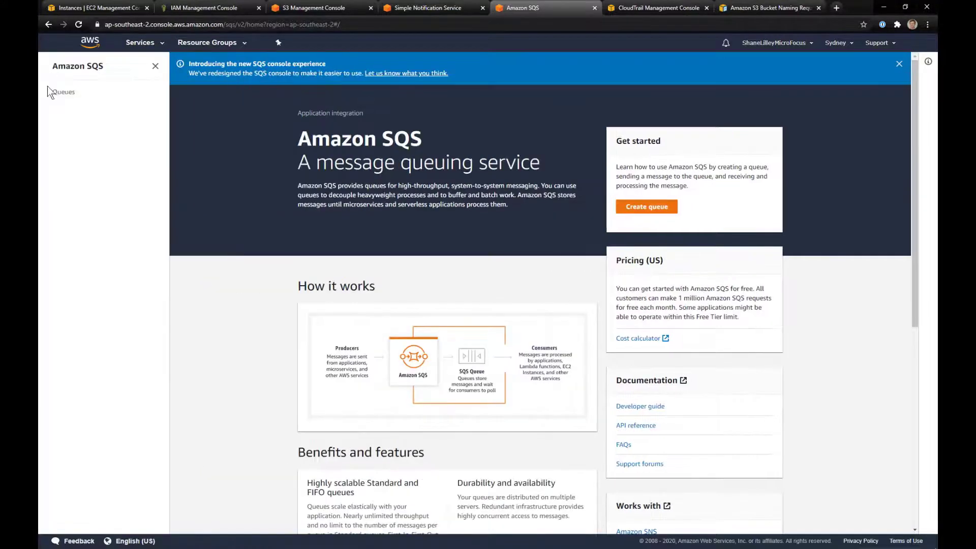
pyautogui.click(64, 92)
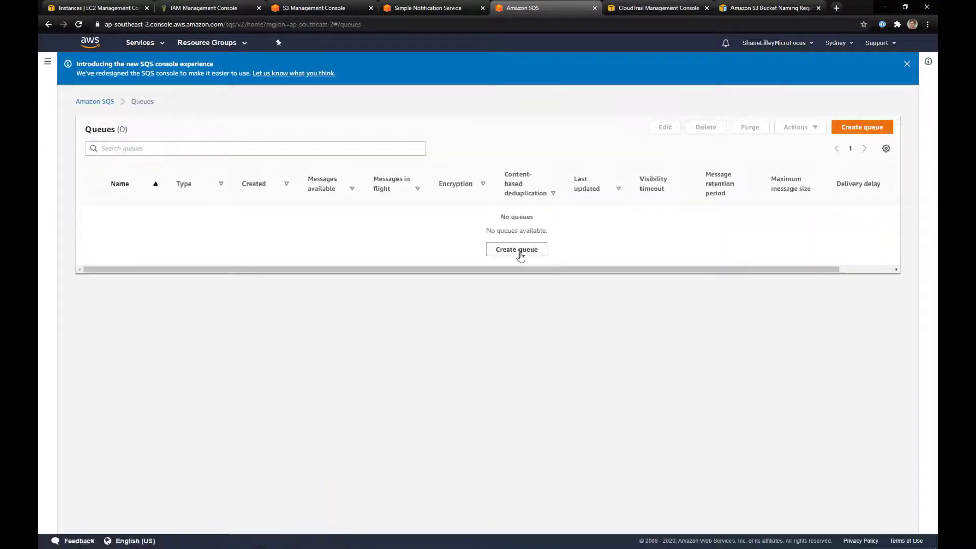
pyautogui.click(519, 250)
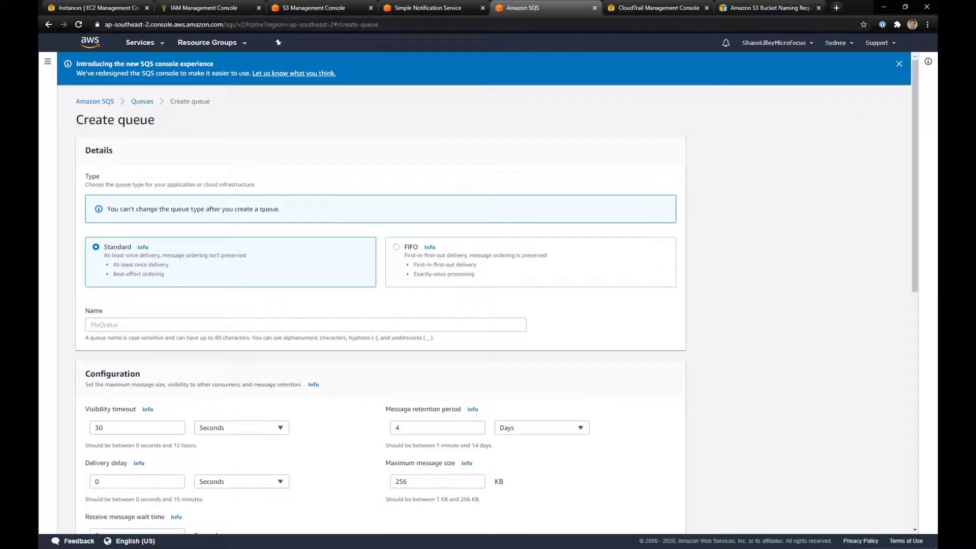
pyautogui.click(139, 325)
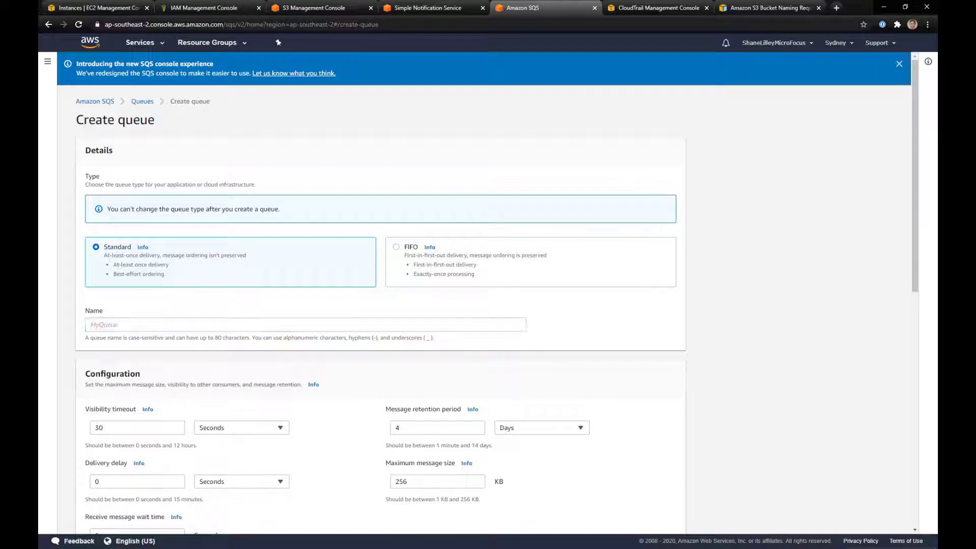
pyautogui.write('arcsightqueue')
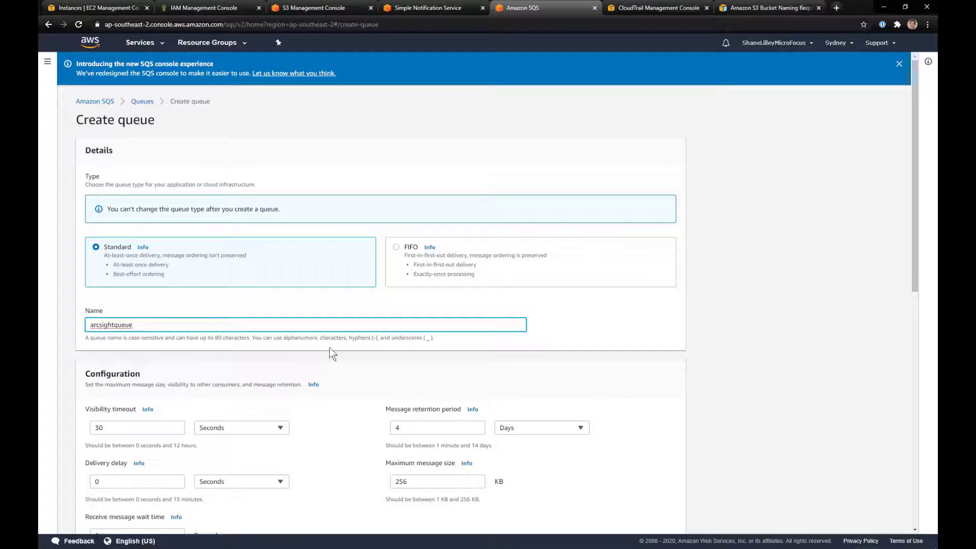
# Review the queue's type, configuration values and basic access policy, including the account principal and resource ARN in the JSON.
pyautogui.scroll(-2, 442, 370)
pyautogui.scroll(-2, 442, 369)
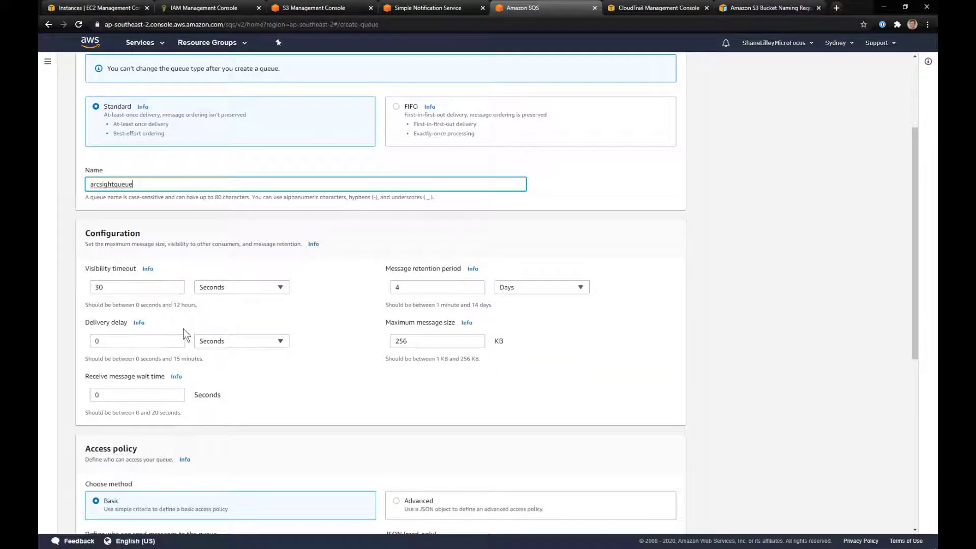
pyautogui.click(712, 344)
pyautogui.scroll(2, 421, 117)
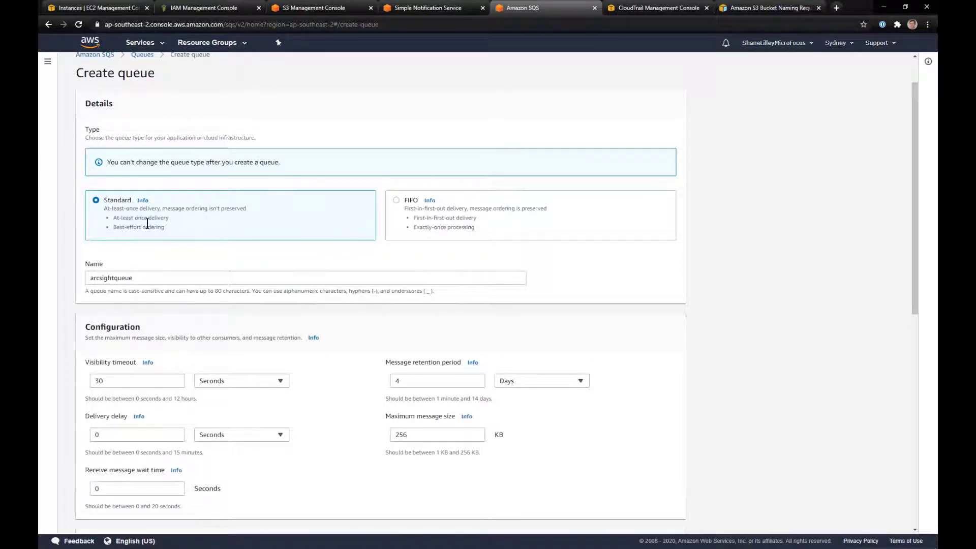
pyautogui.scroll(-1, 580, 379)
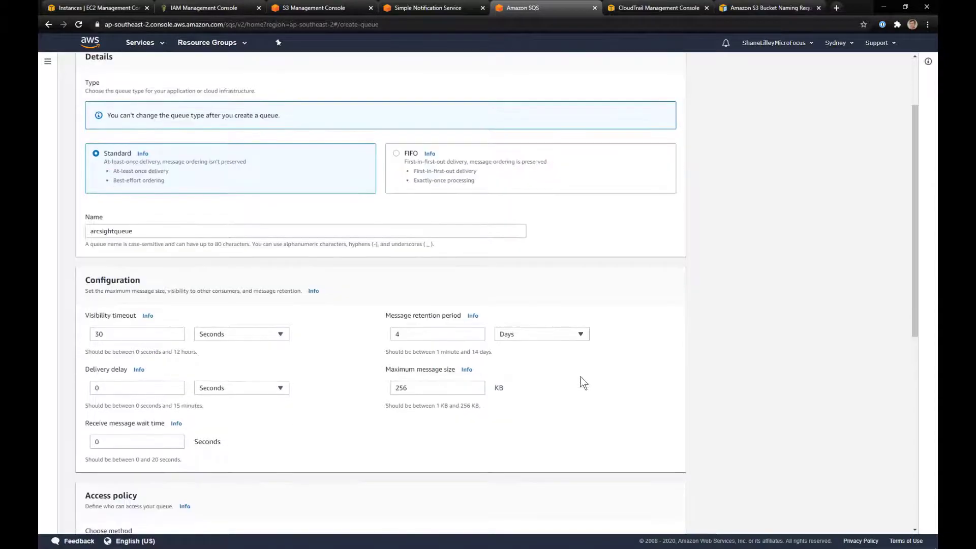
pyautogui.scroll(-3, 580, 379)
pyautogui.scroll(-3, 582, 379)
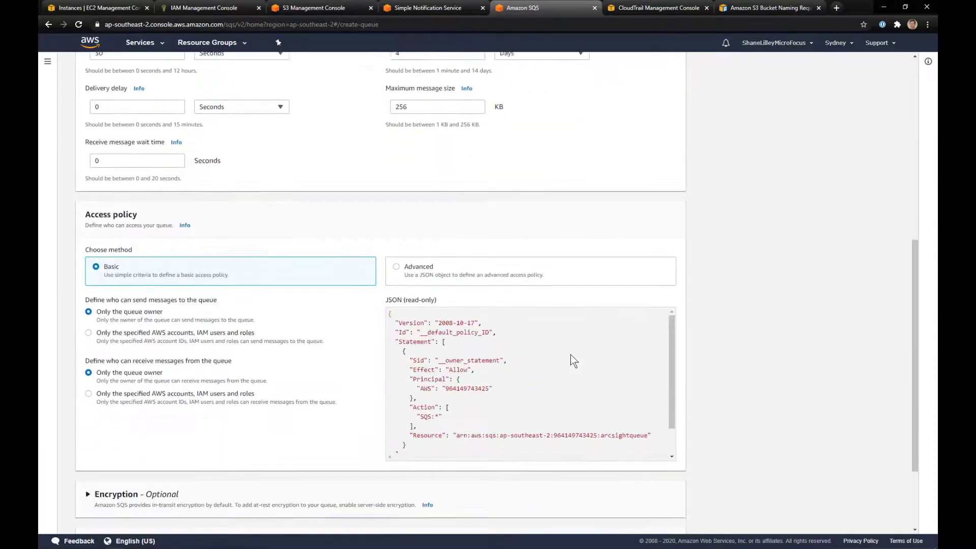
pyautogui.scroll(8, 597, 342)
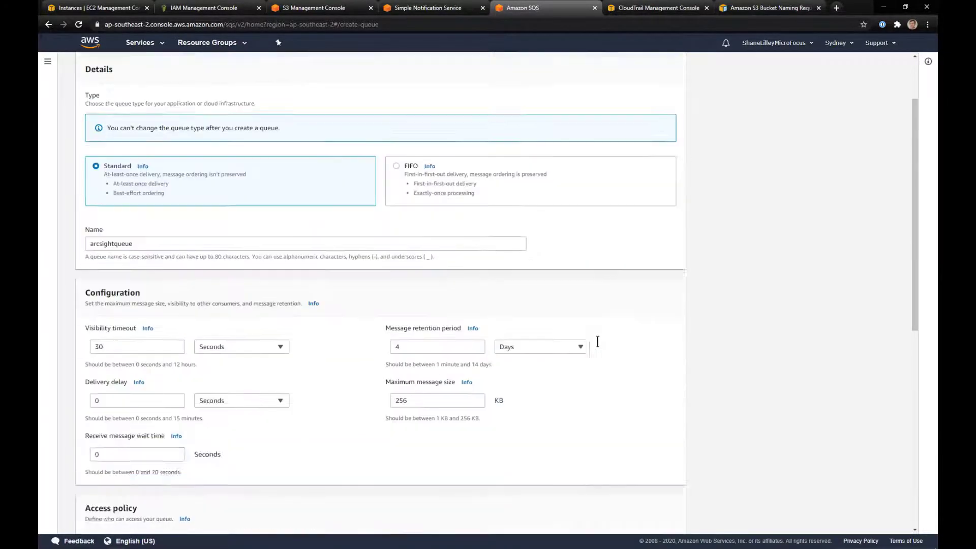
pyautogui.scroll(-9, 294, 290)
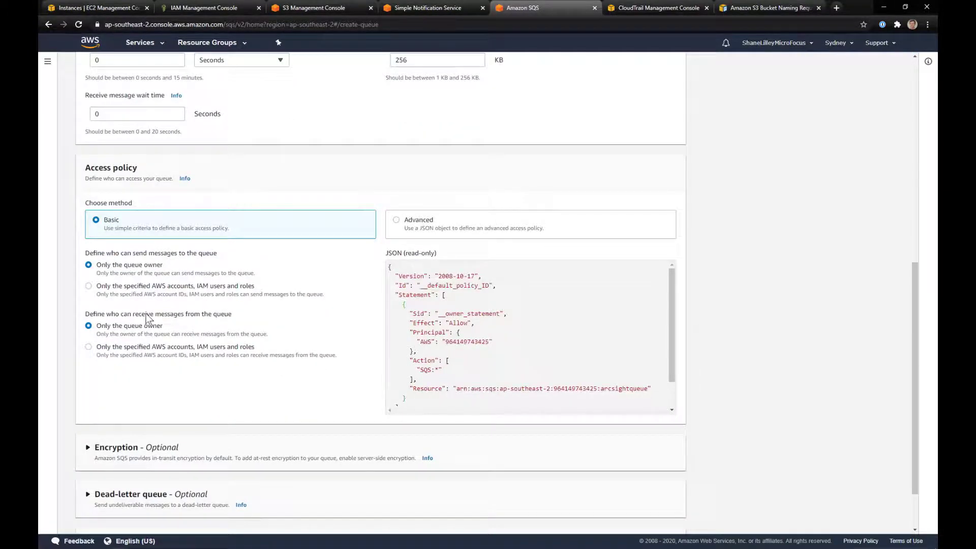
pyautogui.click(427, 342)
pyautogui.moveTo(648, 389); pyautogui.dragTo(456, 356)
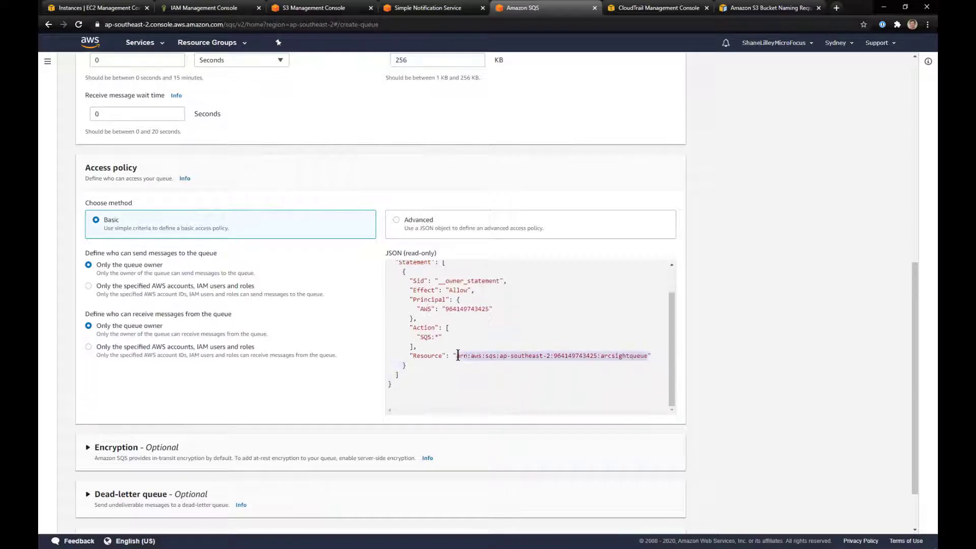
# Switch the queue's access policy to the Advanced method and clear the entire default JSON policy.
pyautogui.click(395, 218)
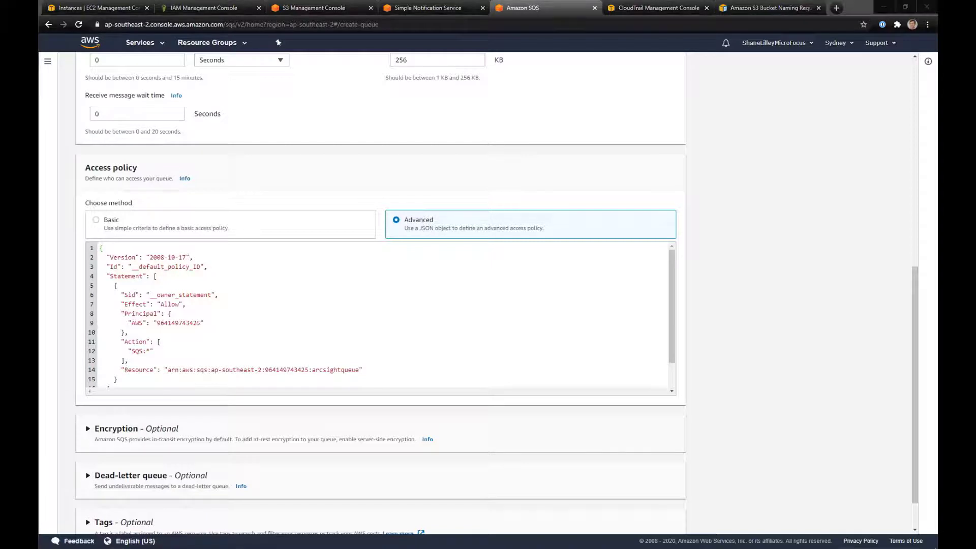
pyautogui.click(448, 269)
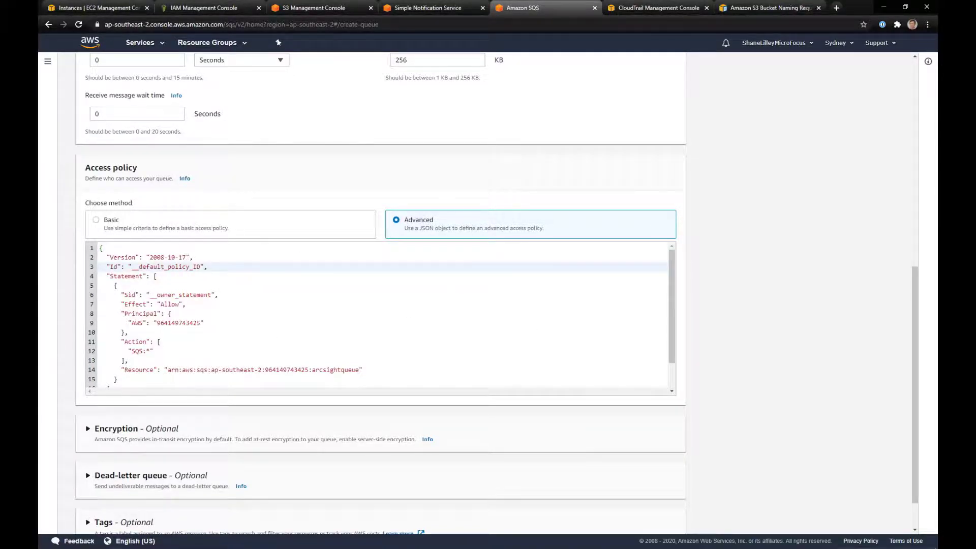
pyautogui.click(167, 324)
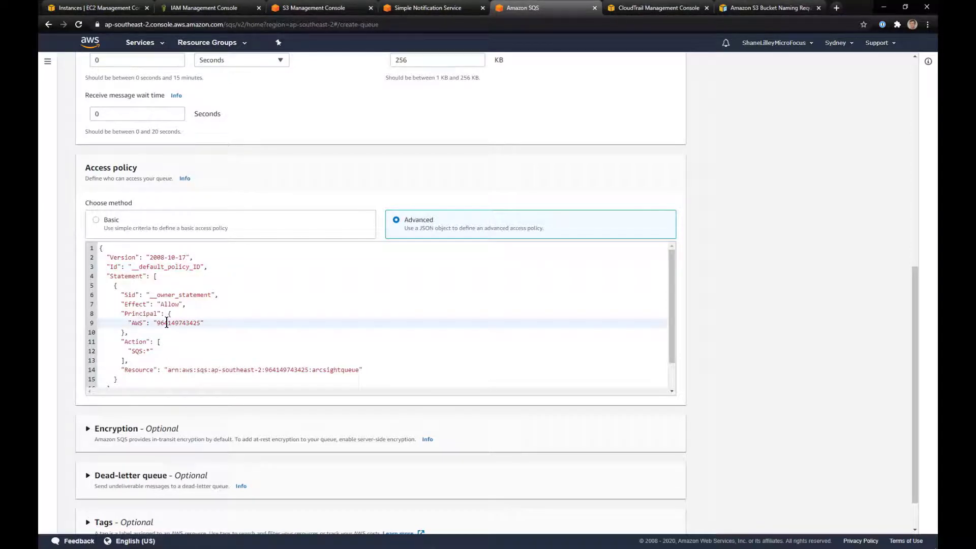
pyautogui.hotkey('ctrl', 'a')
pyautogui.press('Delete')
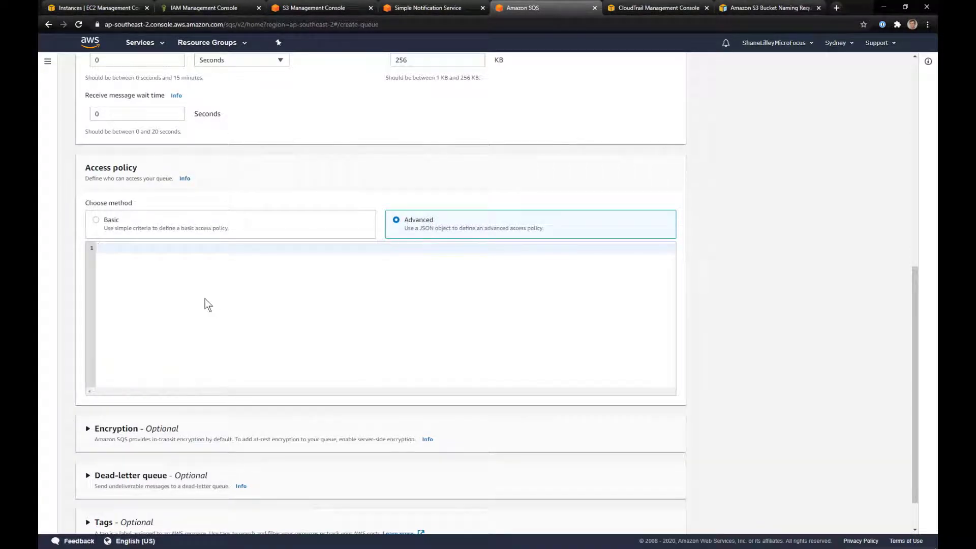
# Paste a JSON access policy allowing sns.amazonaws.com to perform sqs:SendMessage on arcsightqueue when the source ARN equals arcsightcloudtrailDemoSNSTopic.
pyautogui.hotkey('ctrl', 'v')
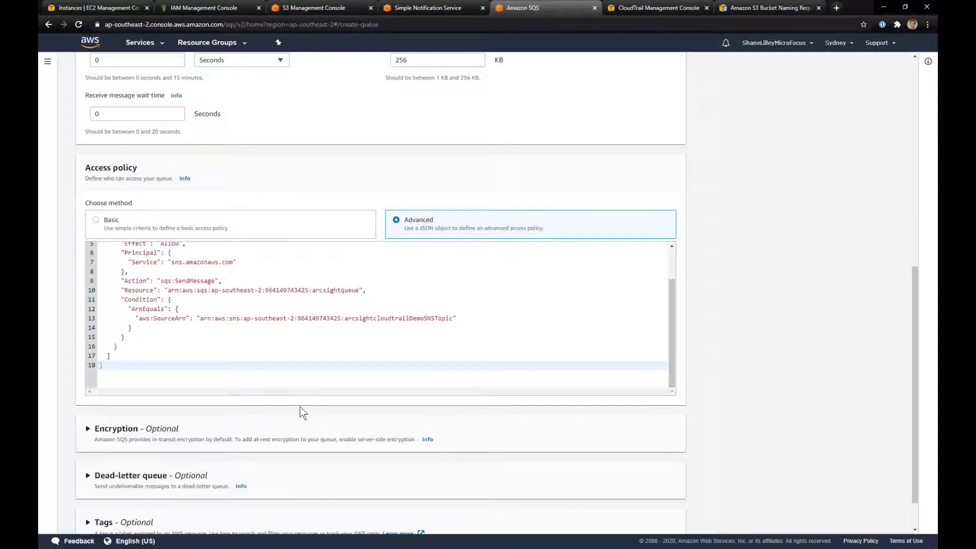
pyautogui.scroll(2, 290, 375)
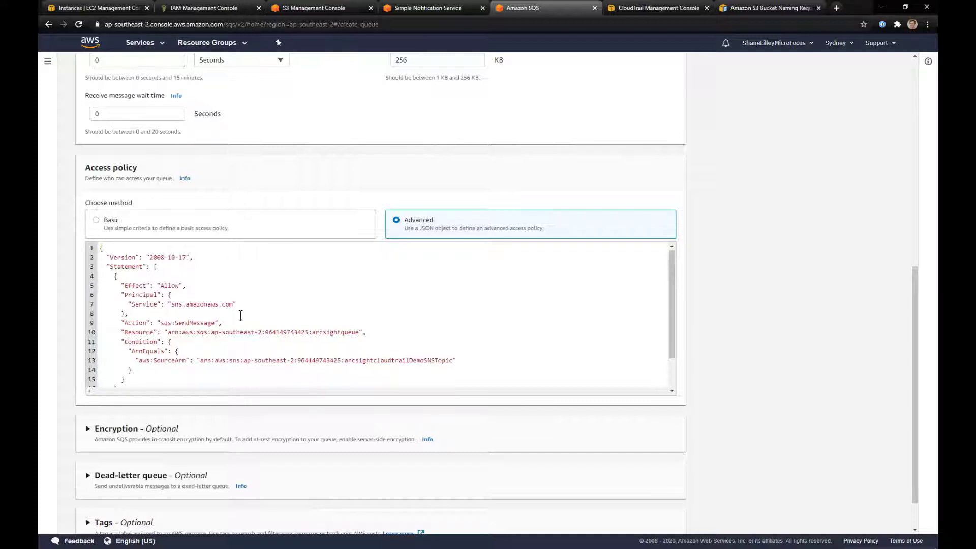
# Review the pasted policy's service principal, action, resource ARN and SourceArn condition in the JSON.
pyautogui.doubleClick(128, 296)
pyautogui.click(131, 304)
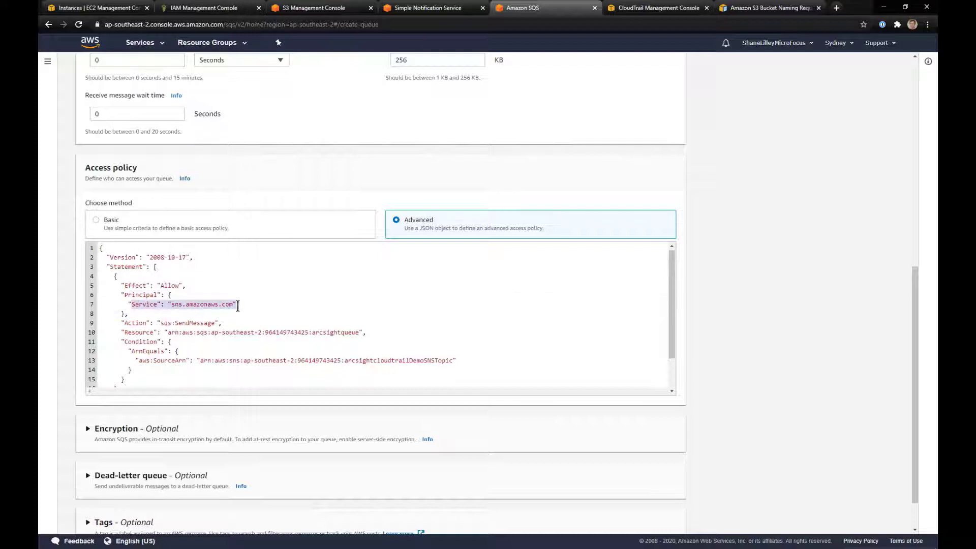
pyautogui.doubleClick(175, 304)
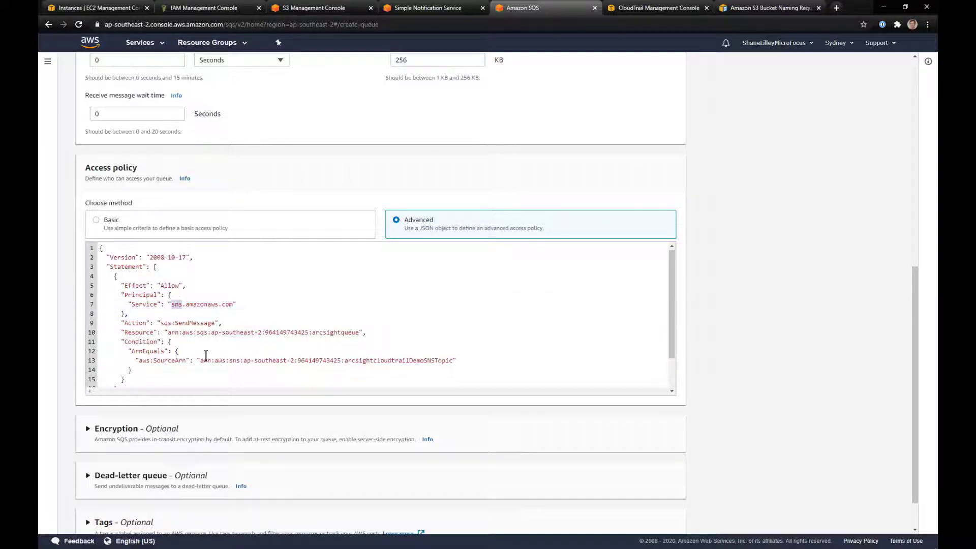
pyautogui.doubleClick(172, 323)
pyautogui.moveTo(124, 323); pyautogui.dragTo(219, 323)
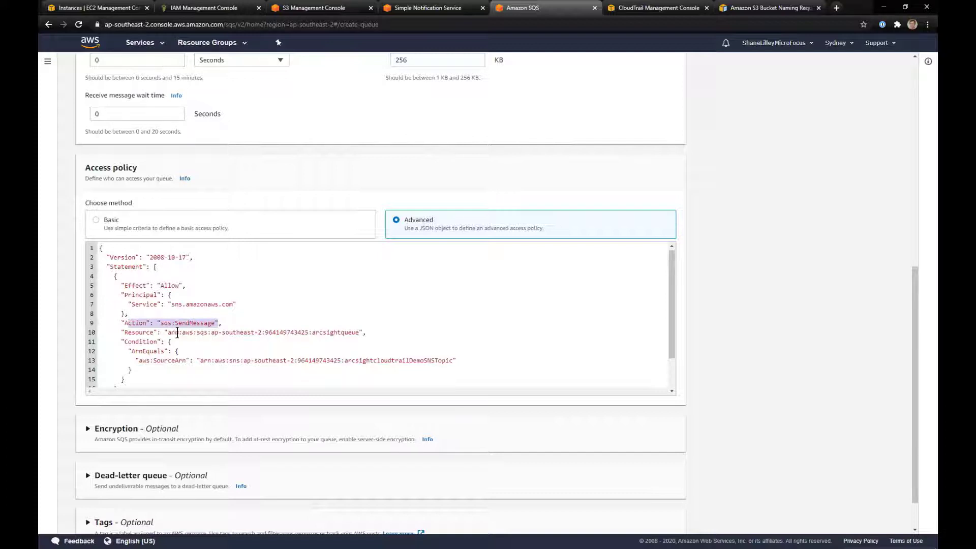
pyautogui.moveTo(167, 333); pyautogui.dragTo(358, 333)
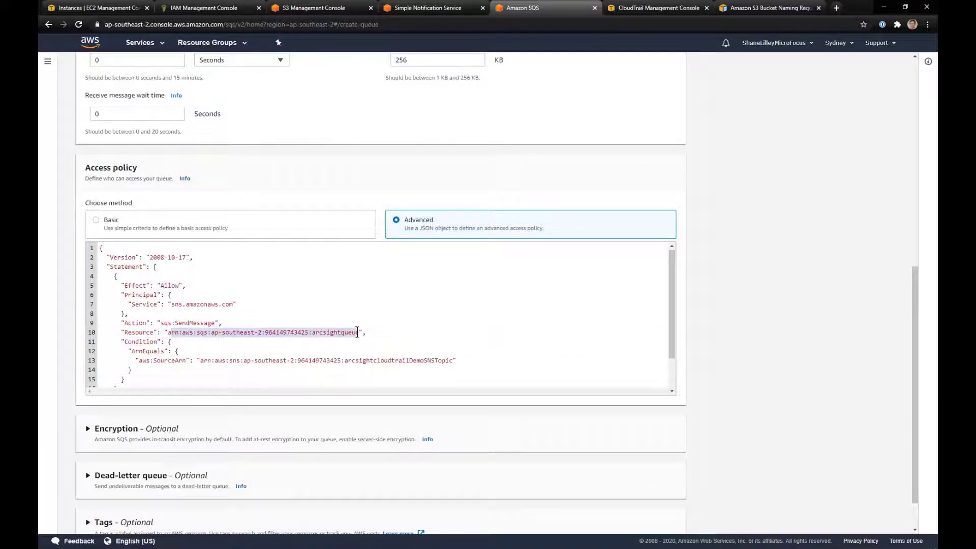
pyautogui.doubleClick(144, 351)
pyautogui.doubleClick(156, 361)
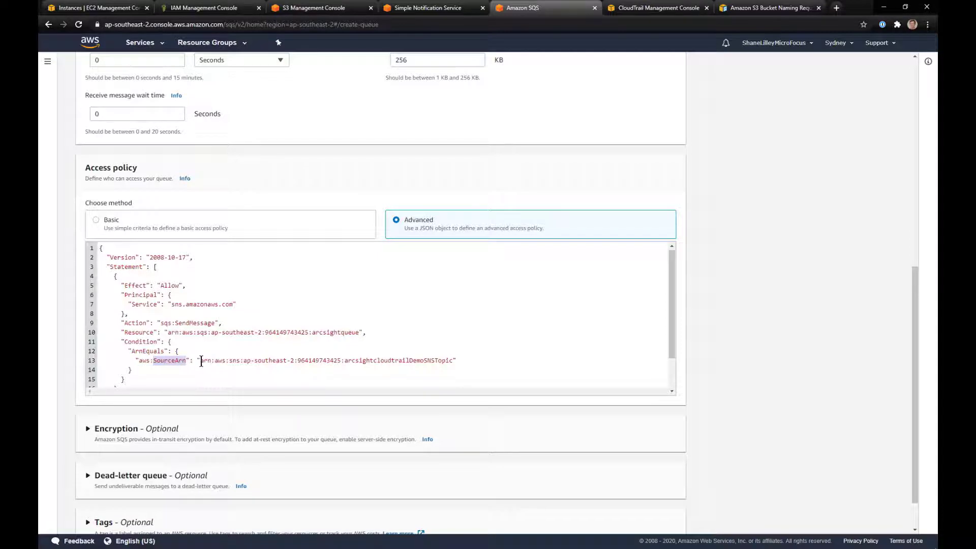
pyautogui.moveTo(201, 361); pyautogui.dragTo(451, 354)
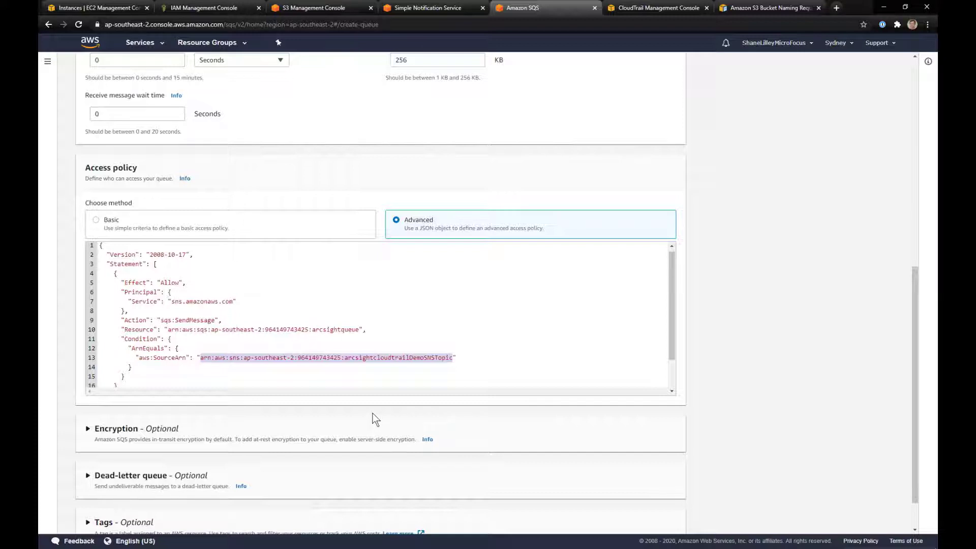
pyautogui.click(367, 330)
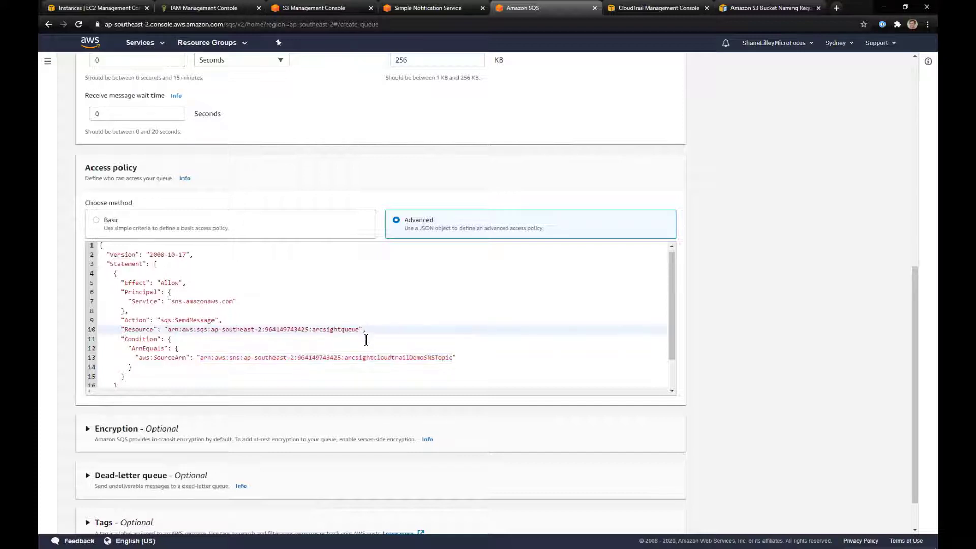
pyautogui.click(426, 312)
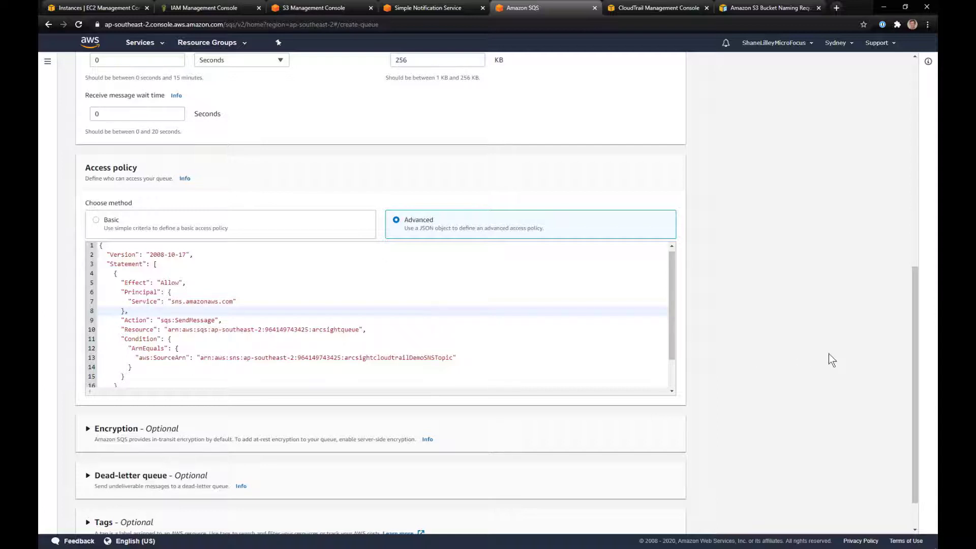
# Expand the dead-letter queue settings, leave the option Disabled, and create the arcsightqueue queue.
pyautogui.scroll(1, 828, 353)
pyautogui.scroll(-2, 829, 352)
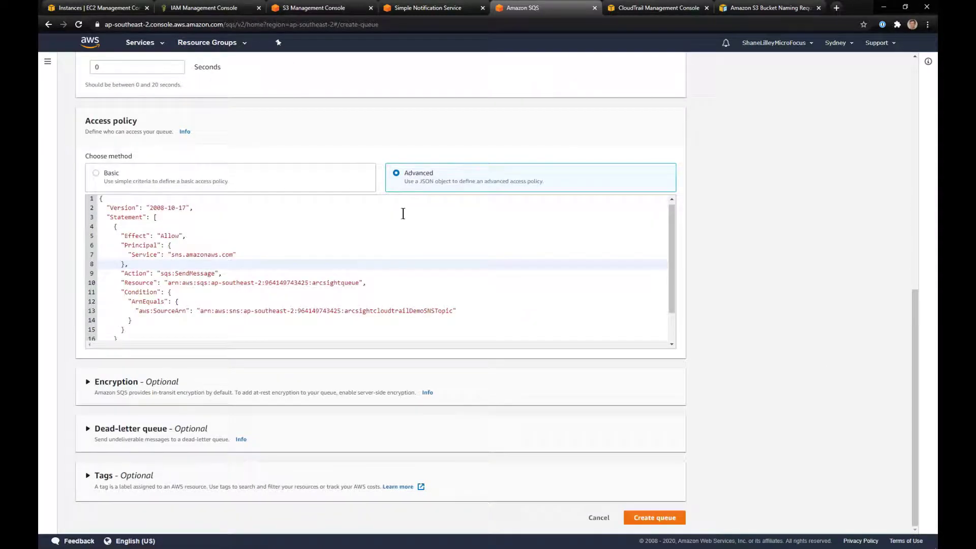
pyautogui.click(154, 244)
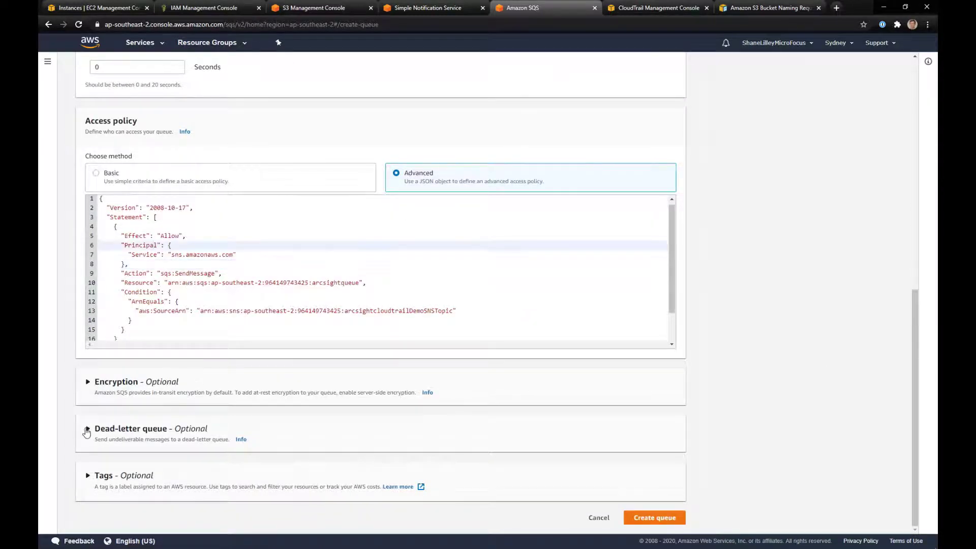
pyautogui.click(88, 429)
pyautogui.scroll(-1, 203, 463)
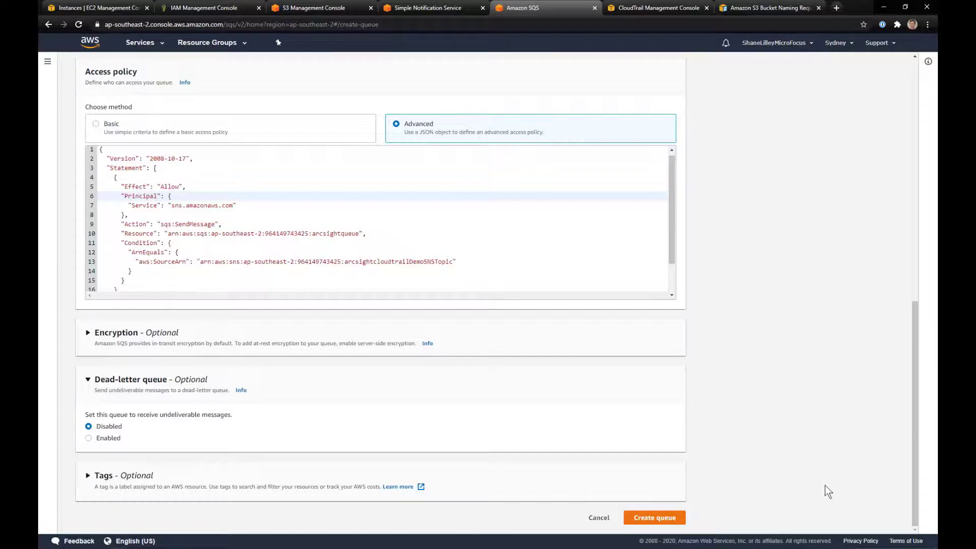
pyautogui.scroll(12, 753, 438)
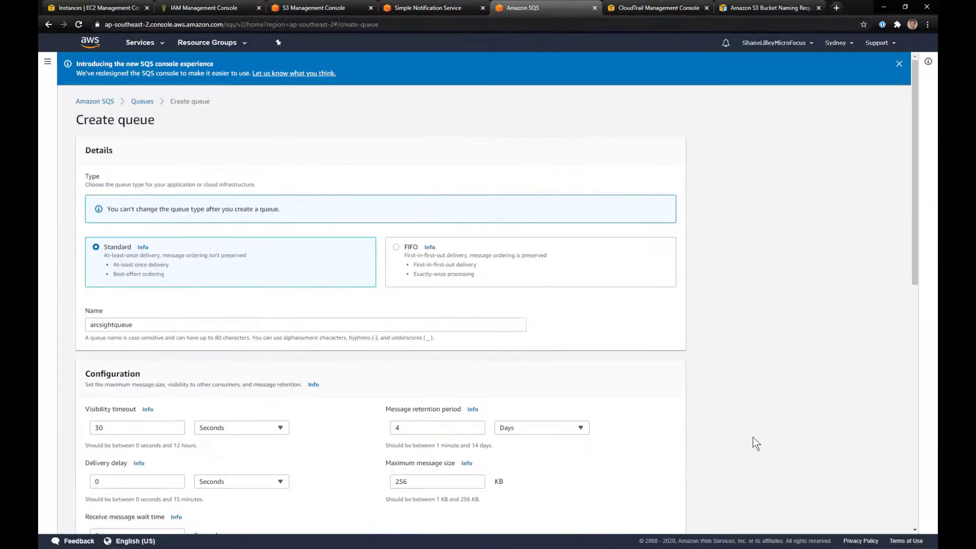
pyautogui.scroll(-12, 753, 437)
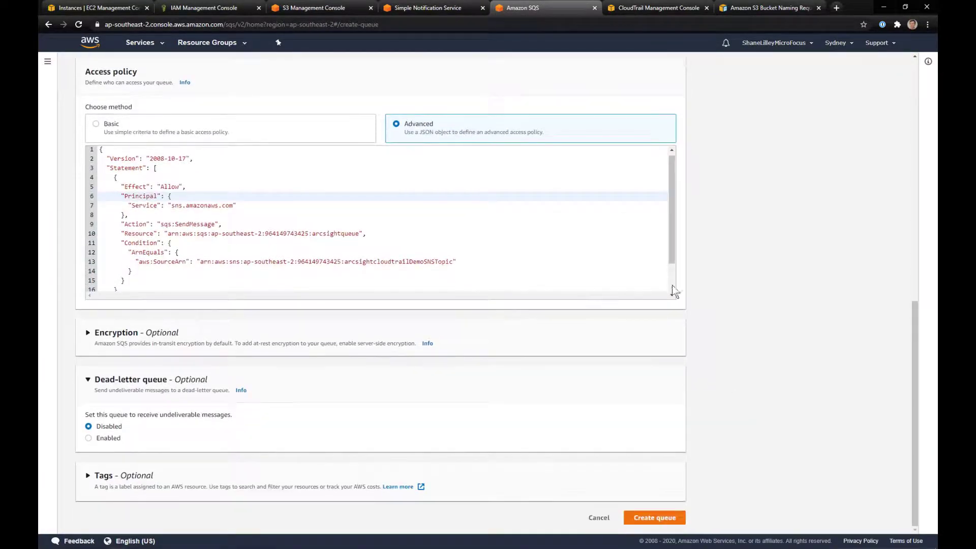
pyautogui.click(637, 518)
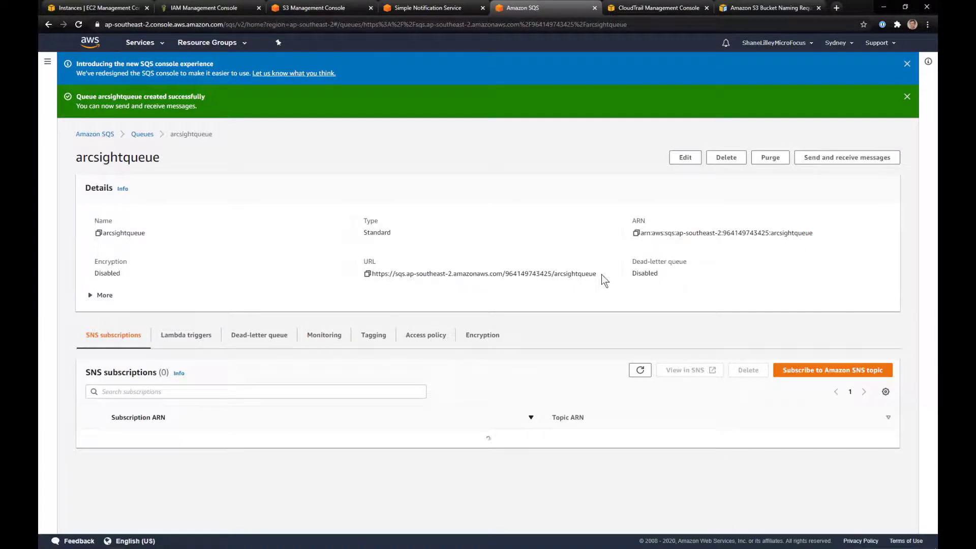
# Copy the URL of arcsightqueue from its details.
pyautogui.moveTo(602, 273); pyautogui.dragTo(369, 275)
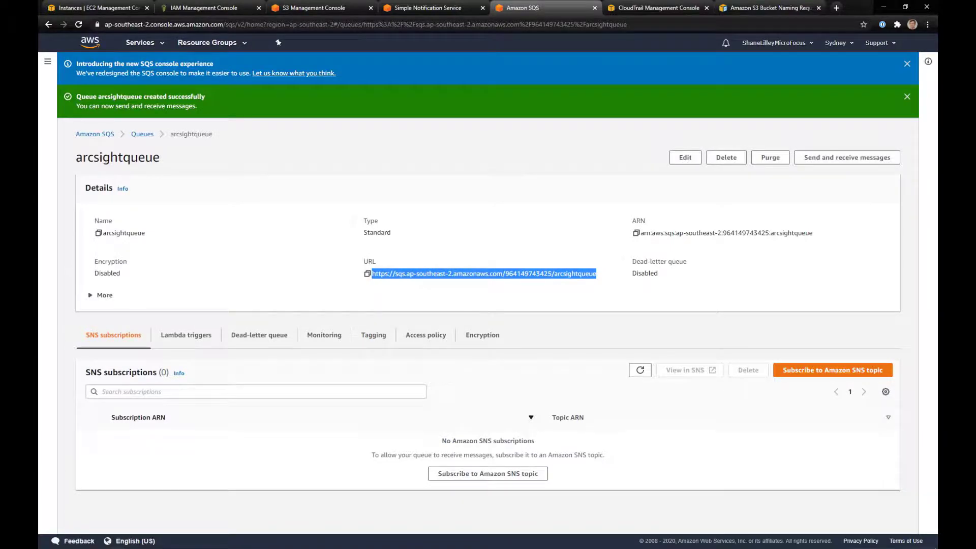
pyautogui.hotkey('alt', 'Tab')
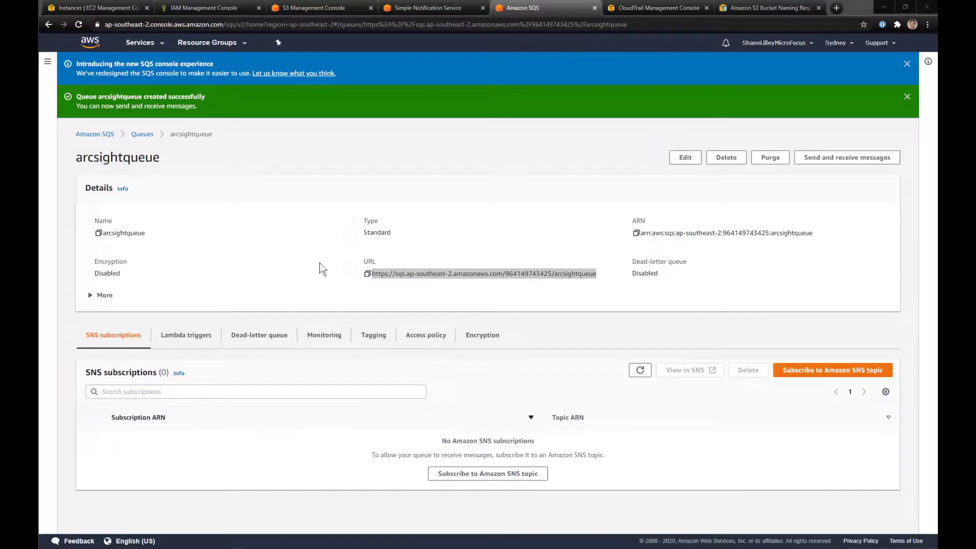
pyautogui.click(299, 279)
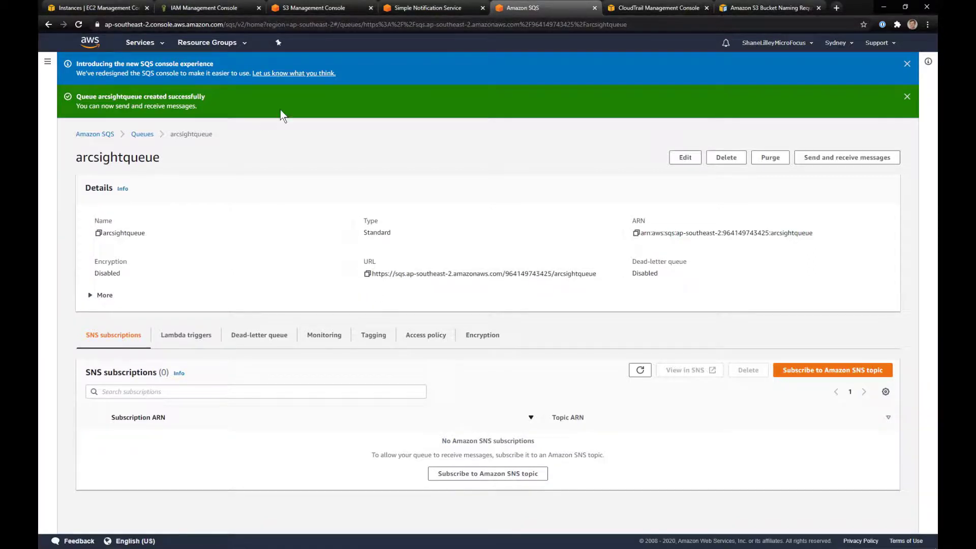
# Subscribe arcsightqueue to the existing SNS topic arcsightcloudtrailDemoSNSTopic, checking the topic's details in Amazon SNS before saving.
pyautogui.click(809, 376)
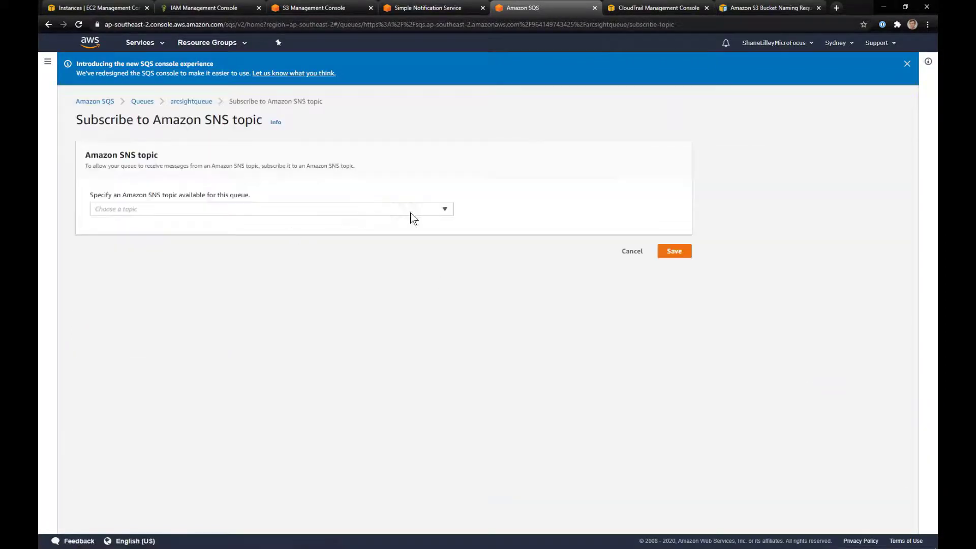
pyautogui.click(446, 209)
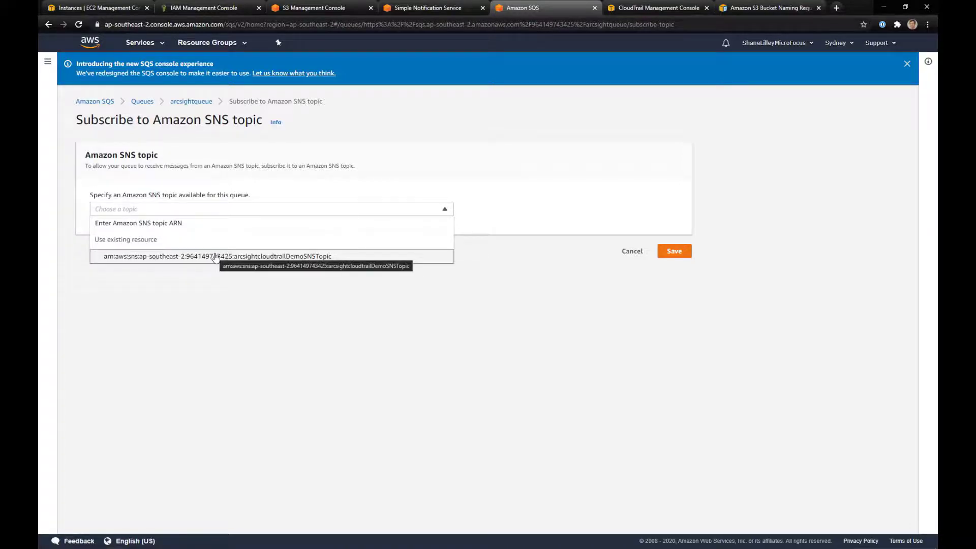
pyautogui.click(216, 257)
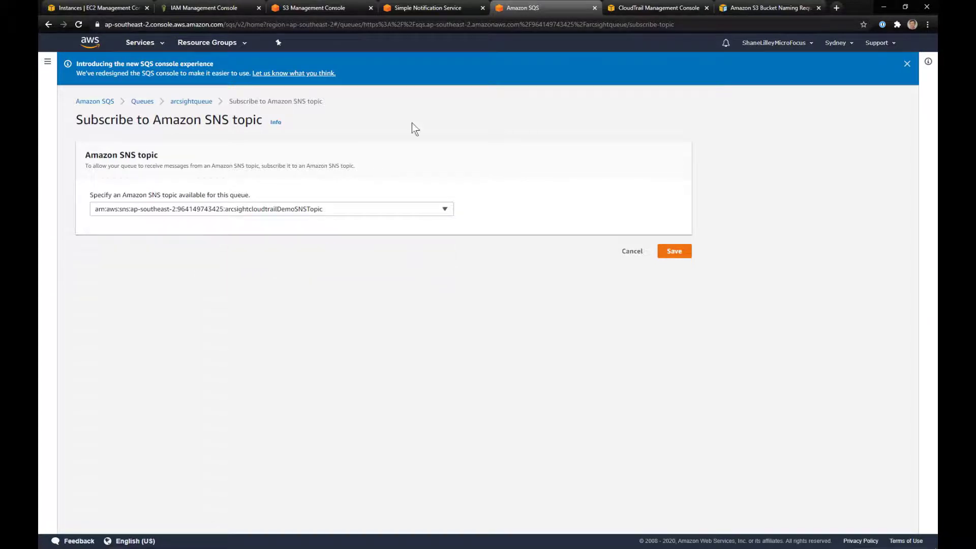
pyautogui.click(411, 6)
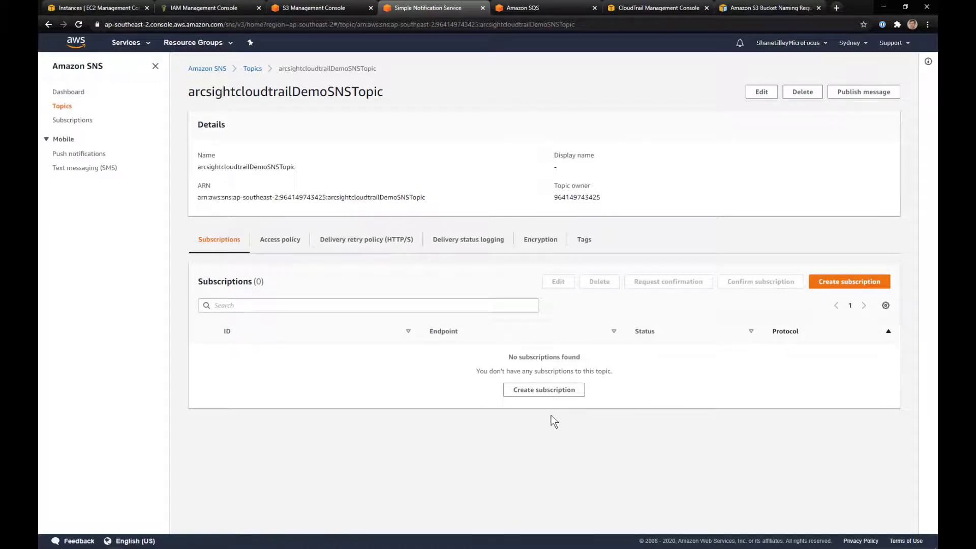
pyautogui.hotkey('ctrl', 'Tab')
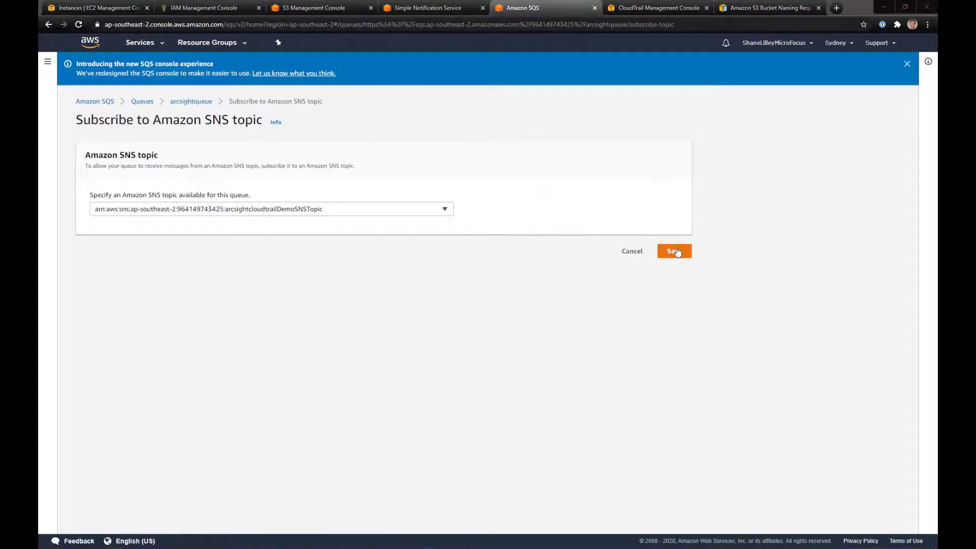
pyautogui.click(676, 251)
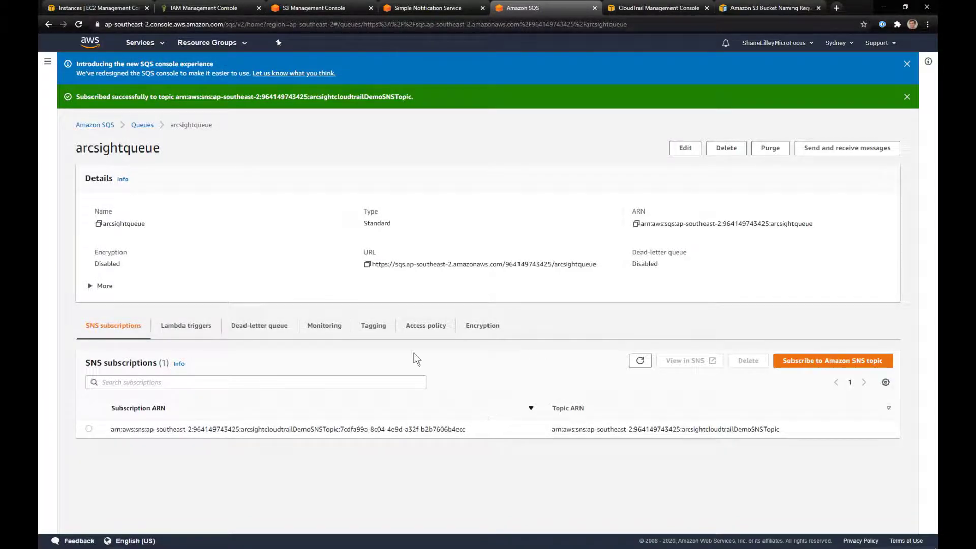
# Expand the additional details of arcsightqueue, examine its messages available and in flight, and dismiss the notification banners.
pyautogui.click(104, 286)
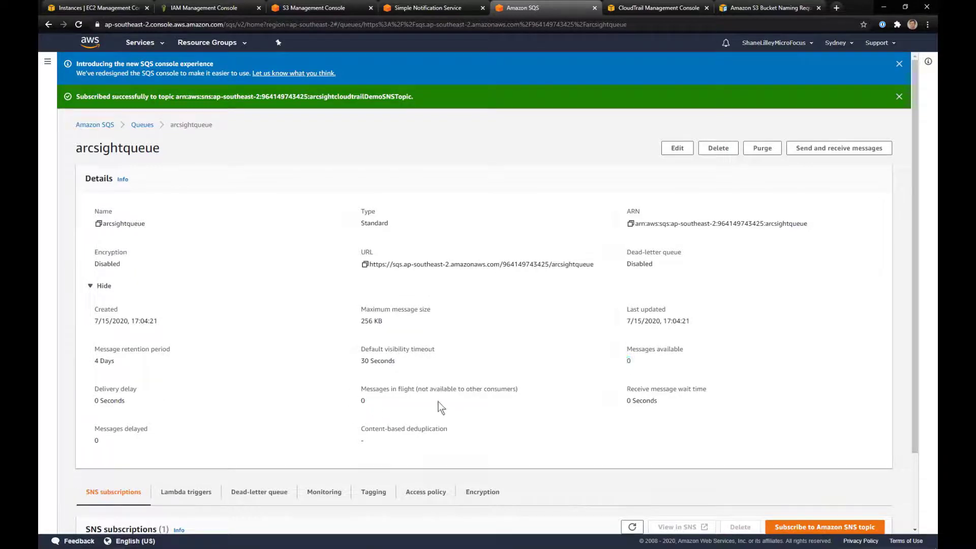
pyautogui.doubleClick(363, 400)
pyautogui.click(630, 364)
pyautogui.click(448, 347)
pyautogui.click(899, 97)
pyautogui.click(899, 64)
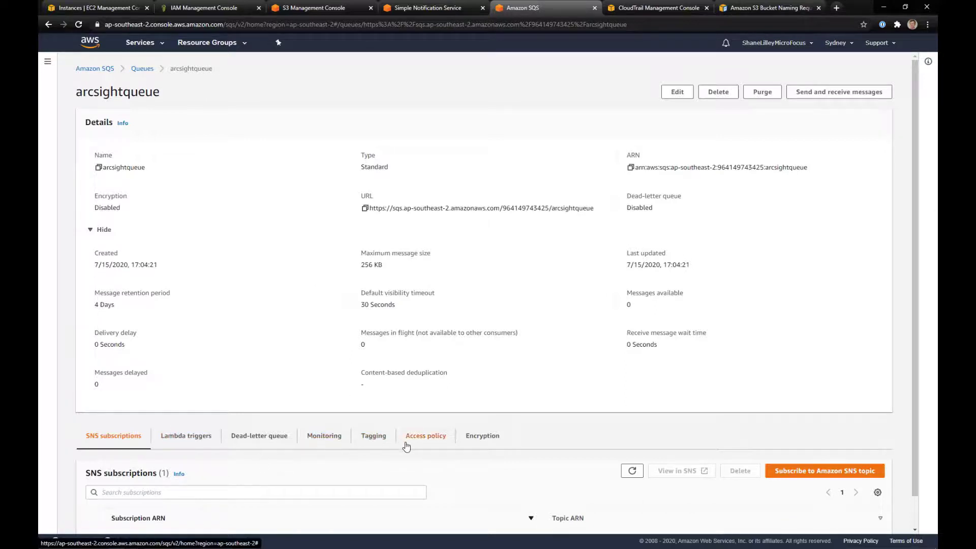
# Review the saved access policy of arcsightqueue and return to the list of queues.
pyautogui.click(441, 432)
pyautogui.scroll(-3, 443, 427)
pyautogui.scroll(-1, 255, 458)
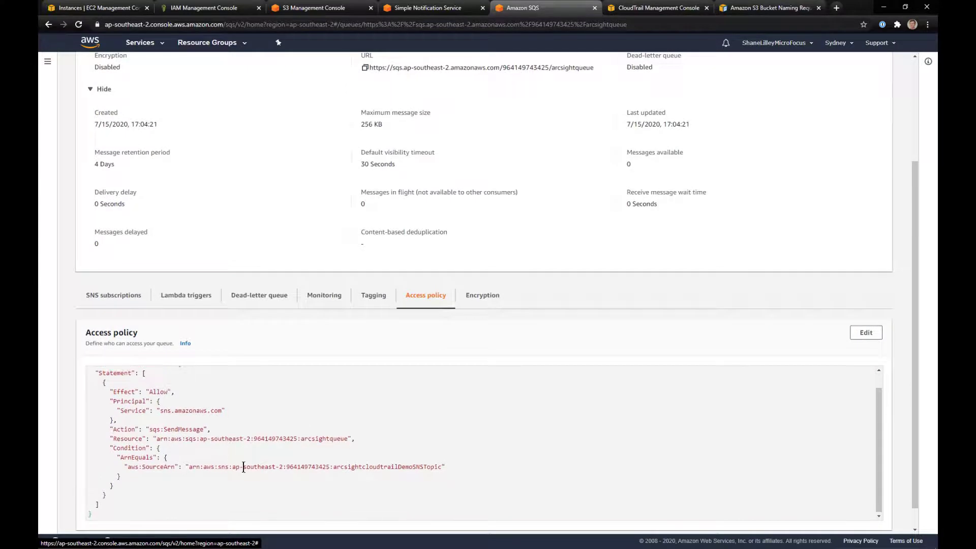
pyautogui.scroll(3, 303, 187)
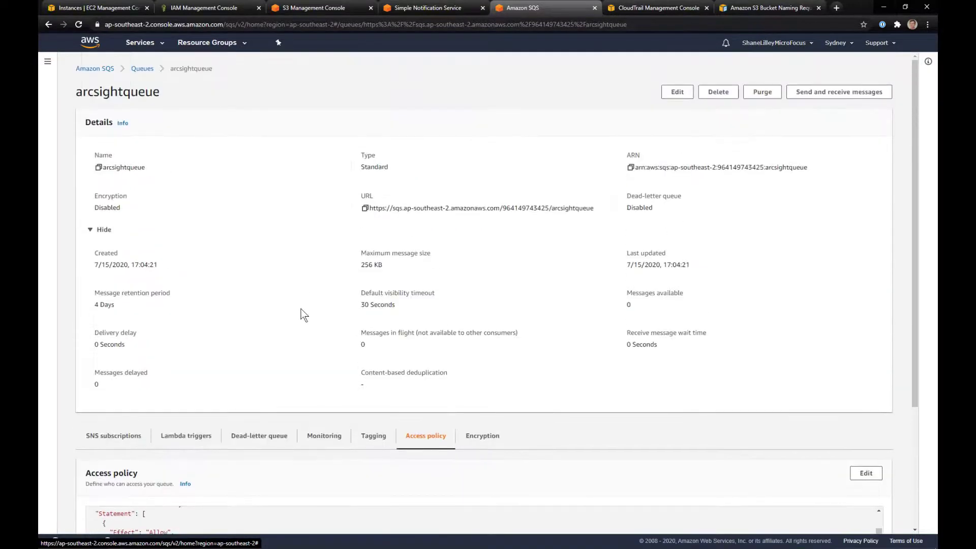
pyautogui.click(140, 69)
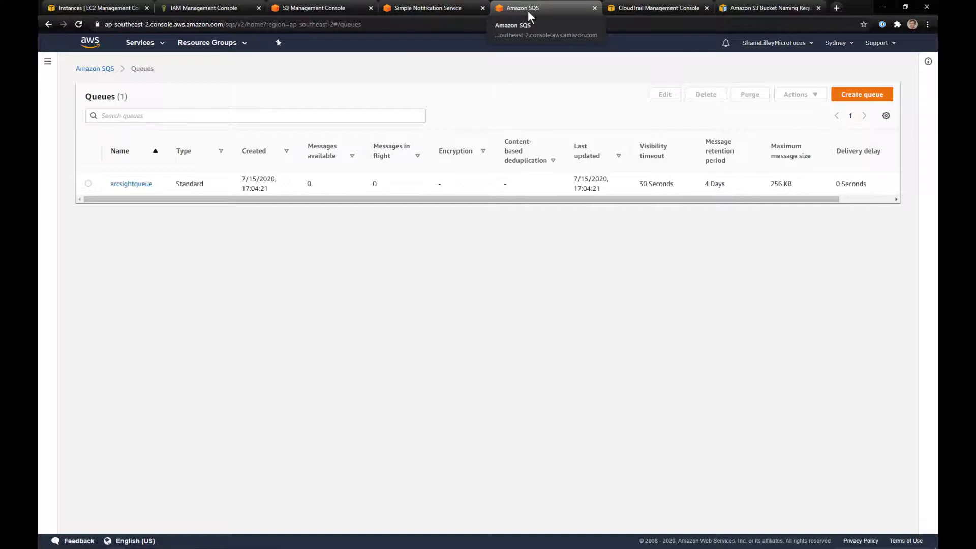
# Go to the CloudTrail console, view the configuration of the arcsightcloudtrailDemo trail, and open the CloudTrail dashboard.
pyautogui.click(629, 13)
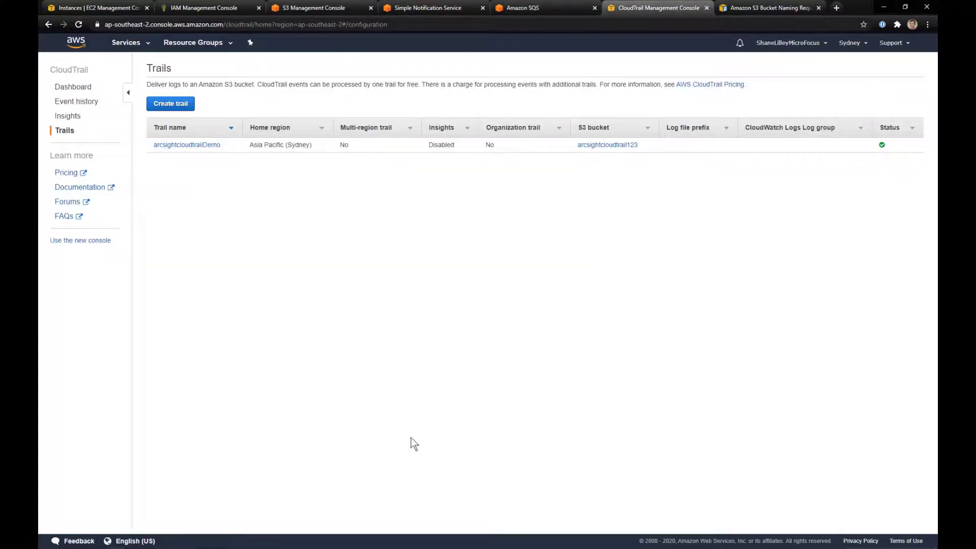
pyautogui.click(164, 146)
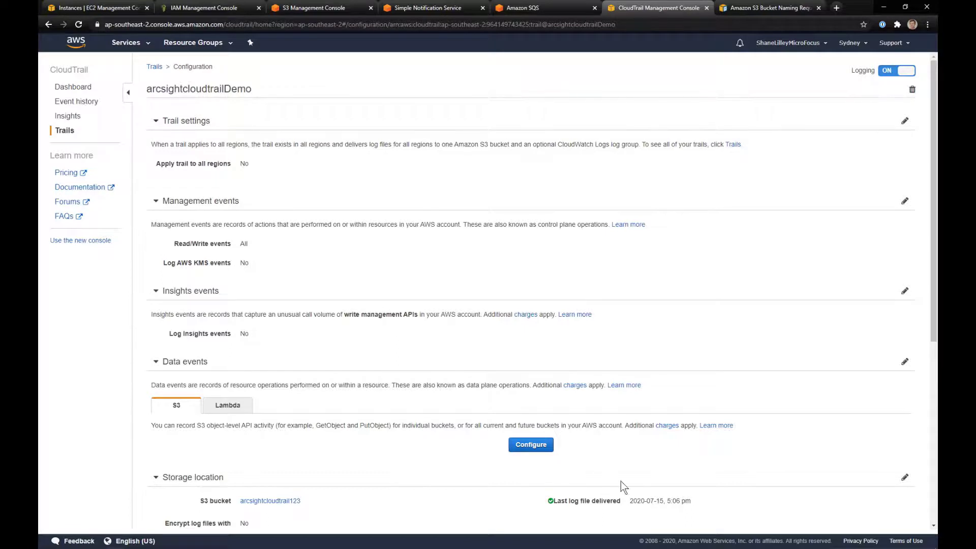
pyautogui.click(71, 89)
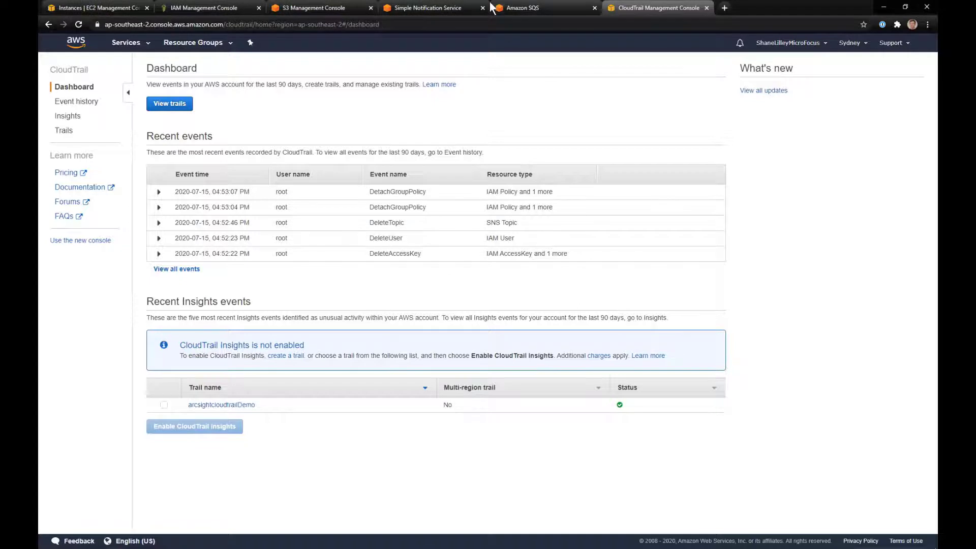
# Go to the running EC2 instances and examine the CloudTrail VM's name and private IP, along with the Windows jump host entry.
pyautogui.click(541, 8)
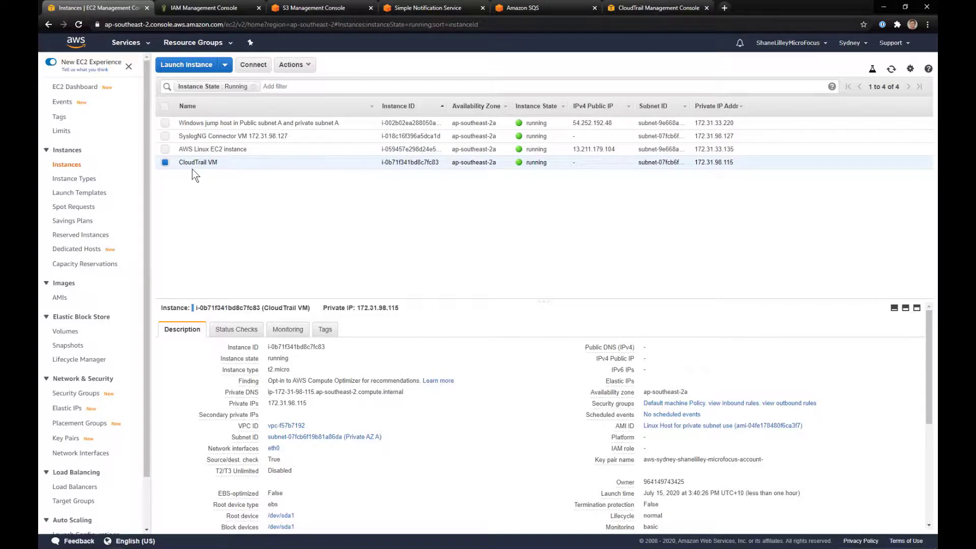
pyautogui.moveTo(226, 164); pyautogui.dragTo(178, 161)
pyautogui.moveTo(300, 404)
pyautogui.moveTo(308, 405); pyautogui.dragTo(270, 407)
pyautogui.click(235, 122)
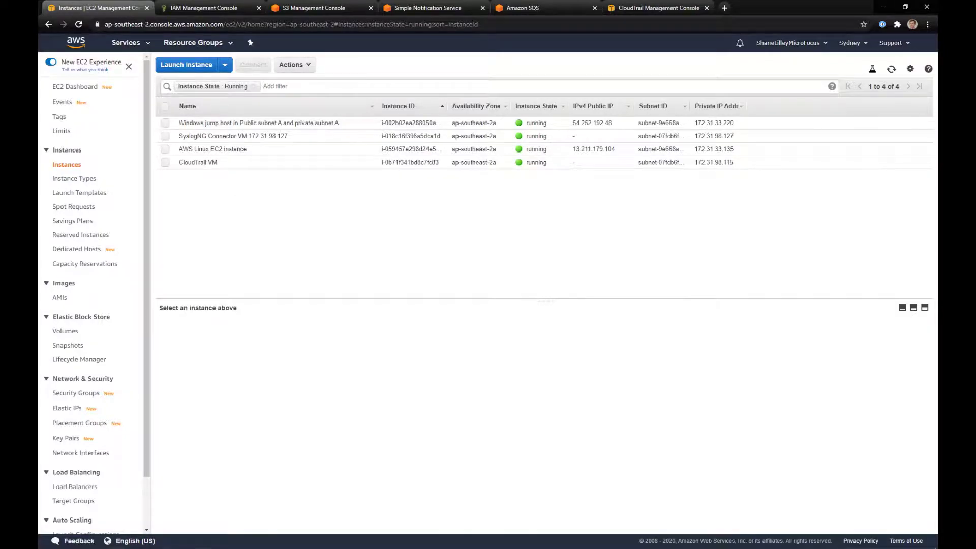
# Switch to the CloudTrail Connector session in MobaXterm and launch the ArcSight-8.0.0.8322.0-Connector-Linux64.bin installer with the -i console option.
pyautogui.hotkey('alt', 'Tab')
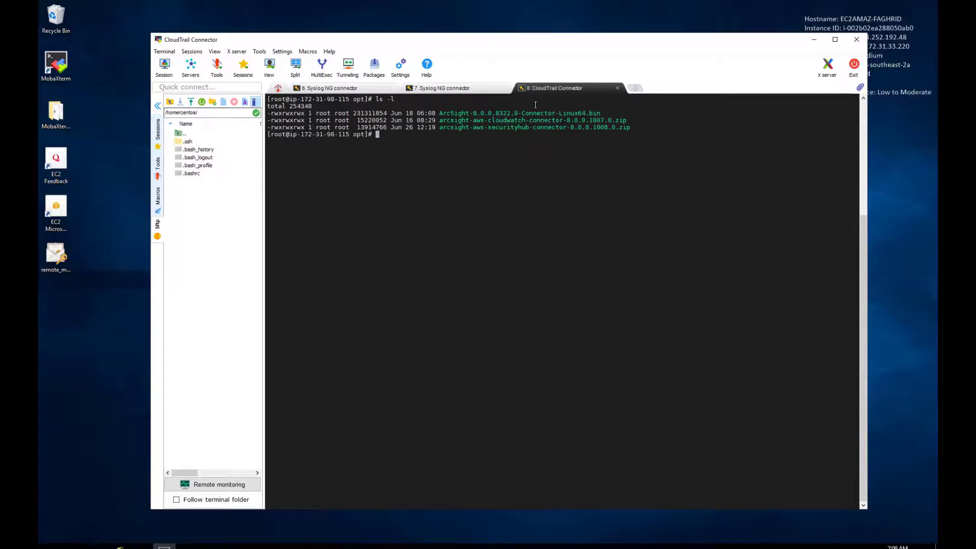
pyautogui.write('./Ar')
pyautogui.press('Tab')
pyautogui.write('-i console')
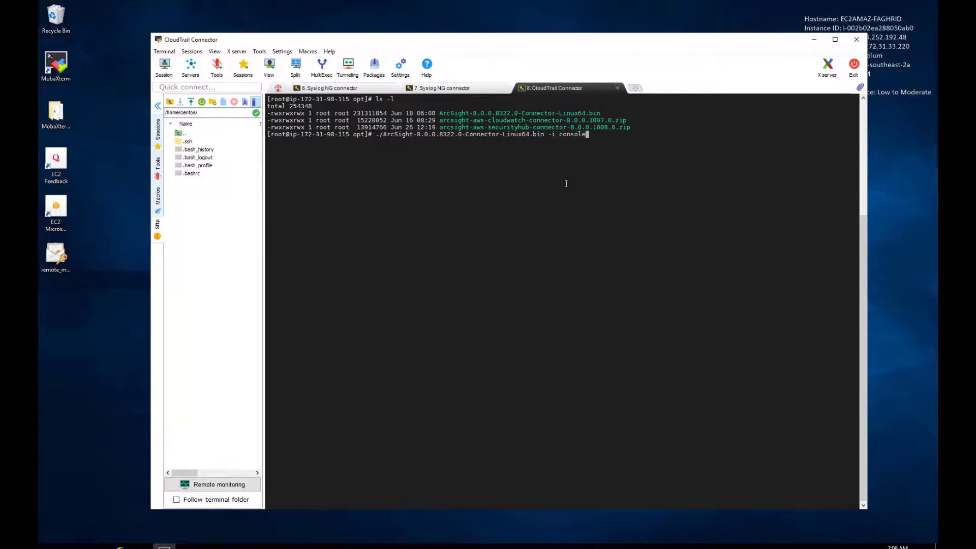
pyautogui.press('Return')
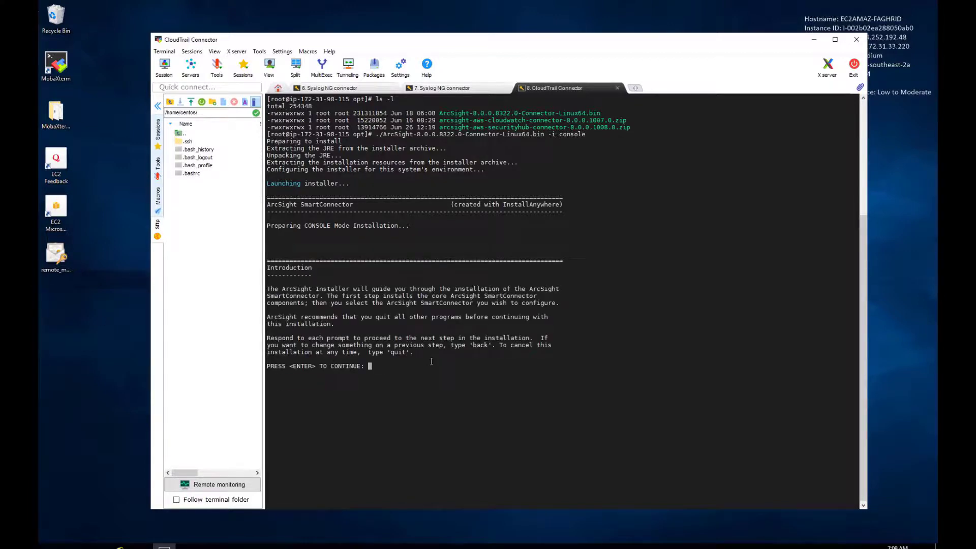
# Continue past the installer introduction and set the install folder to /opt/cloudtrail, confirming it as correct.
pyautogui.press('Return')
pyautogui.write('/opt')
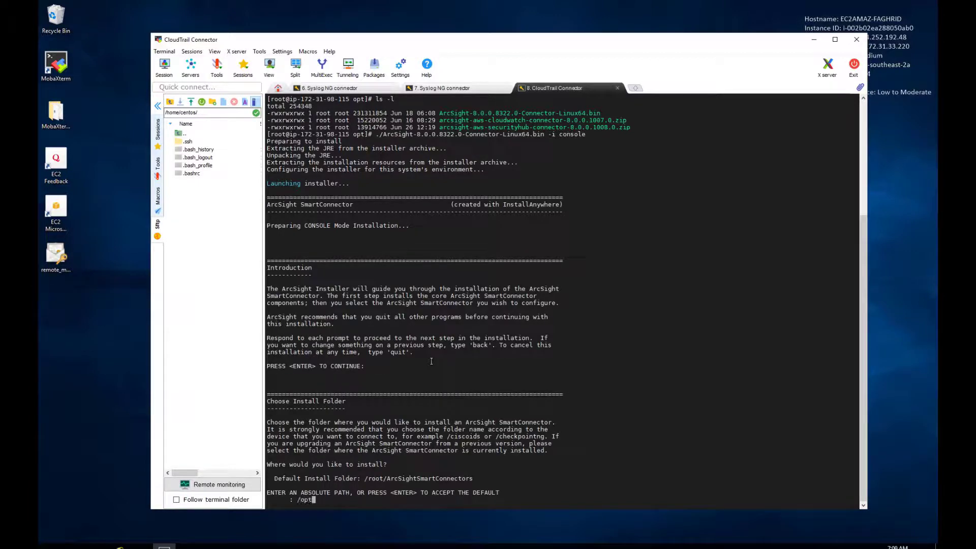
pyautogui.write('/cloudtrail')
pyautogui.press('Return')
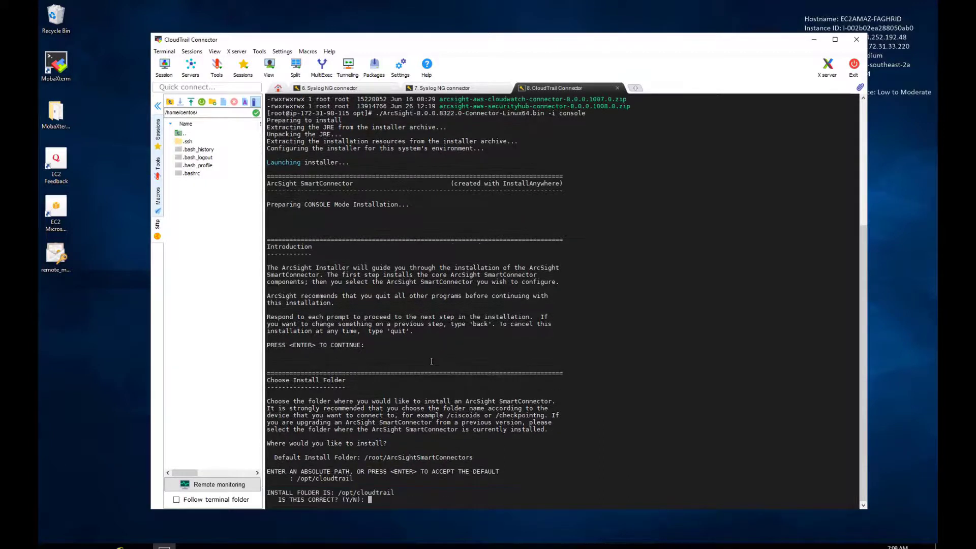
pyautogui.write('y')
pyautogui.press('Return')
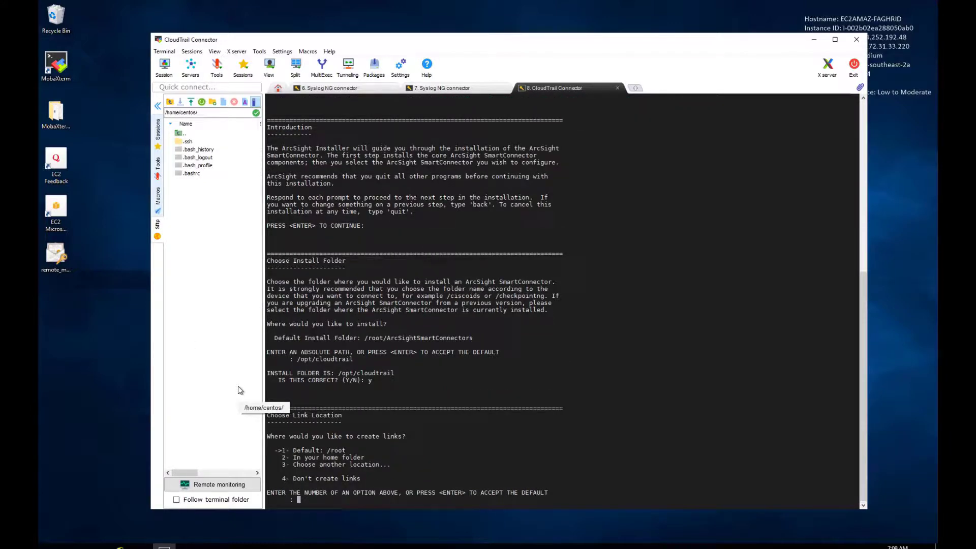
# Choose not to create links, install the SmartConnector core components, and exit the installer.
pyautogui.write('4')
pyautogui.press('Return')
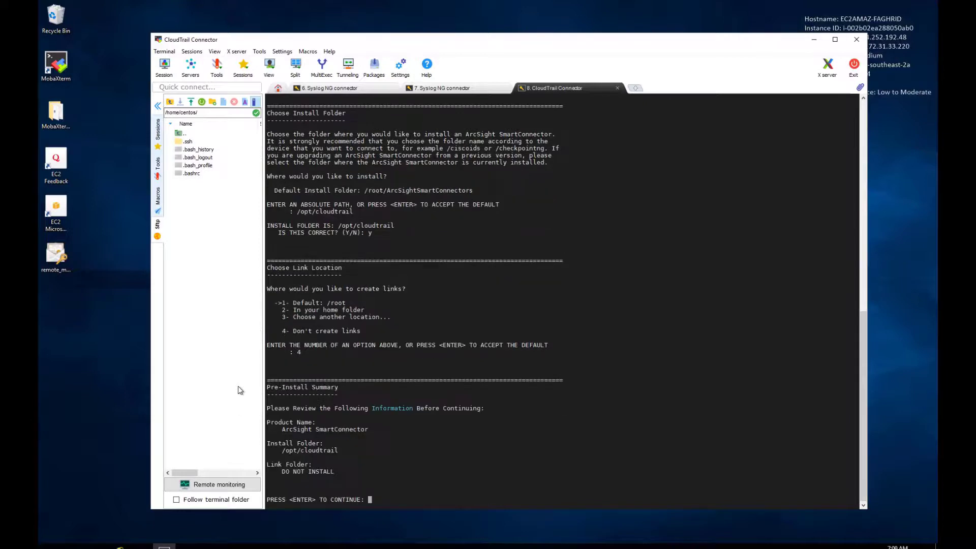
pyautogui.press('Return')
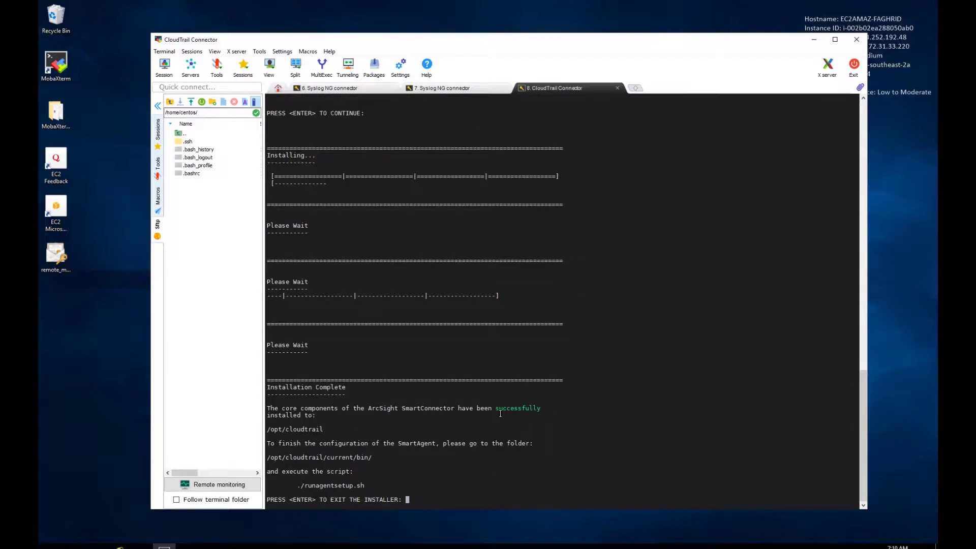
pyautogui.press('Return')
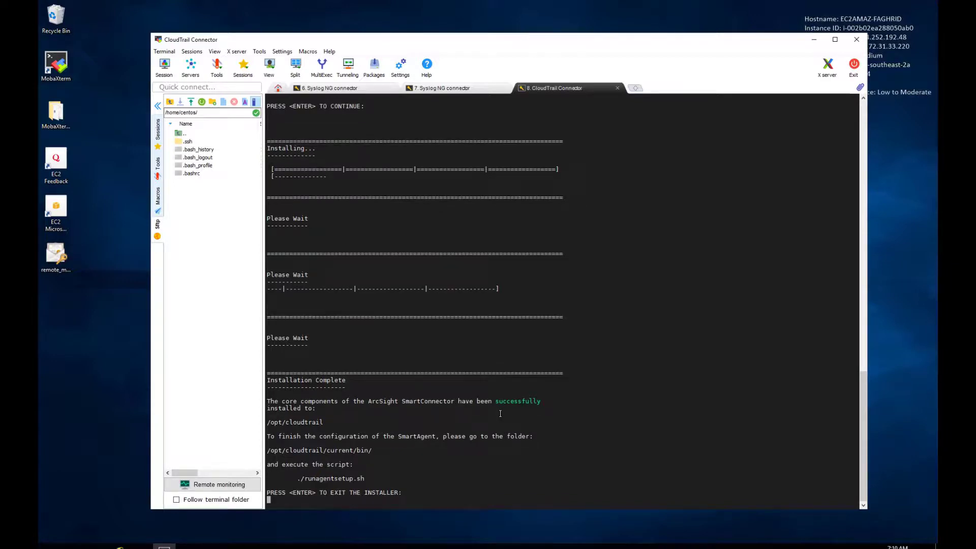
pyautogui.press('Return')
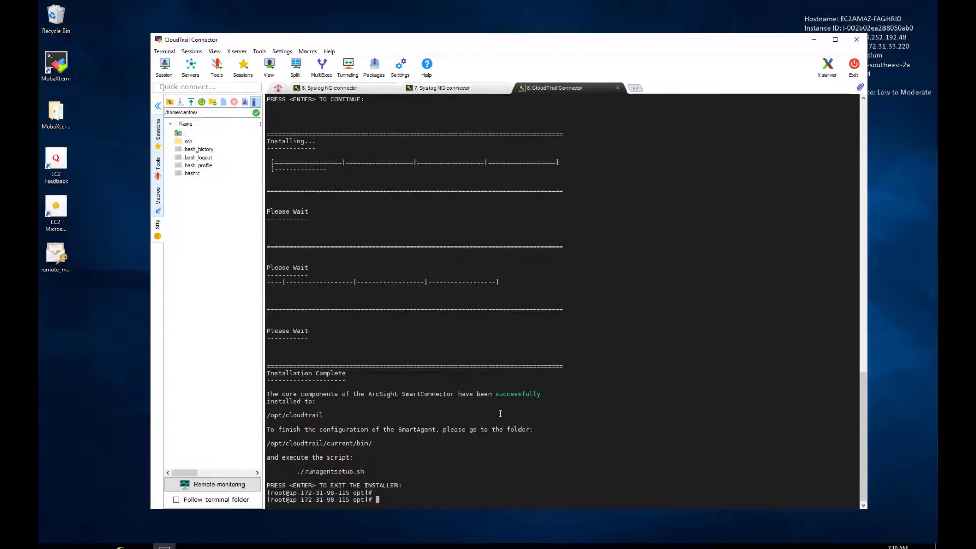
# Run /opt/cloudtrail/current/bin/runagentsetup.sh with the -i console option to start the connector setup.
pyautogui.doubleClick(327, 444)
pyautogui.rightClick(327, 445)
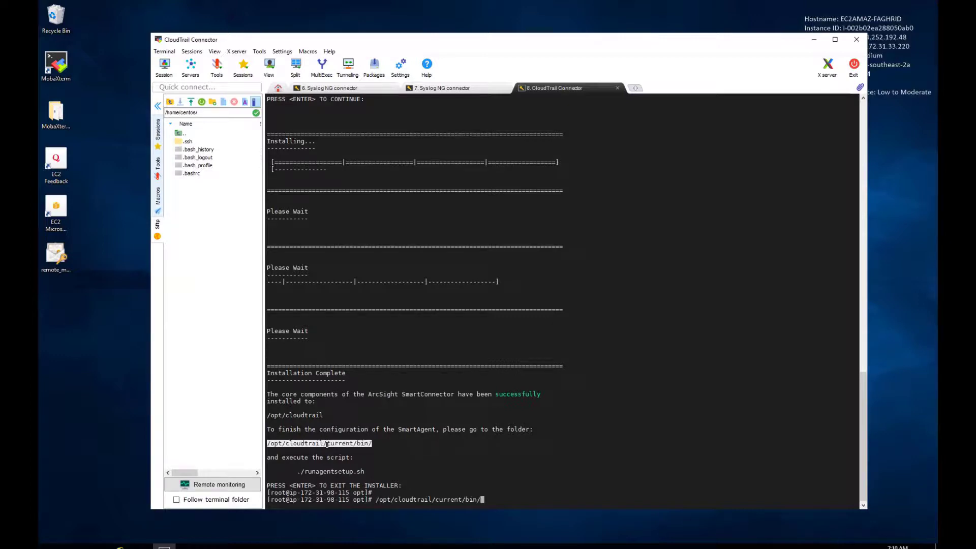
pyautogui.write('runagentsetup.sh -i console')
pyautogui.keyDown('ctrl'); pyautogui.scroll(2, 402, 365); pyautogui.keyUp('ctrl')
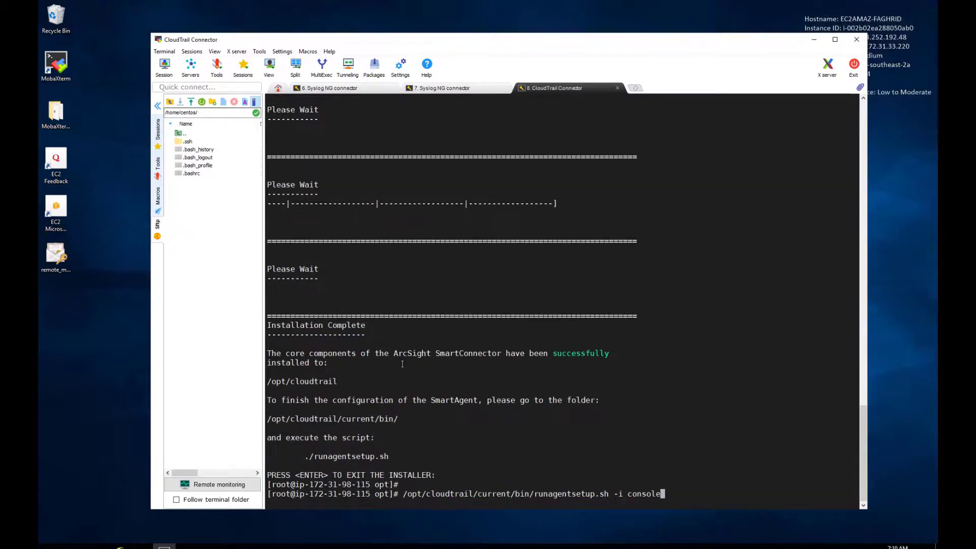
pyautogui.press('Return')
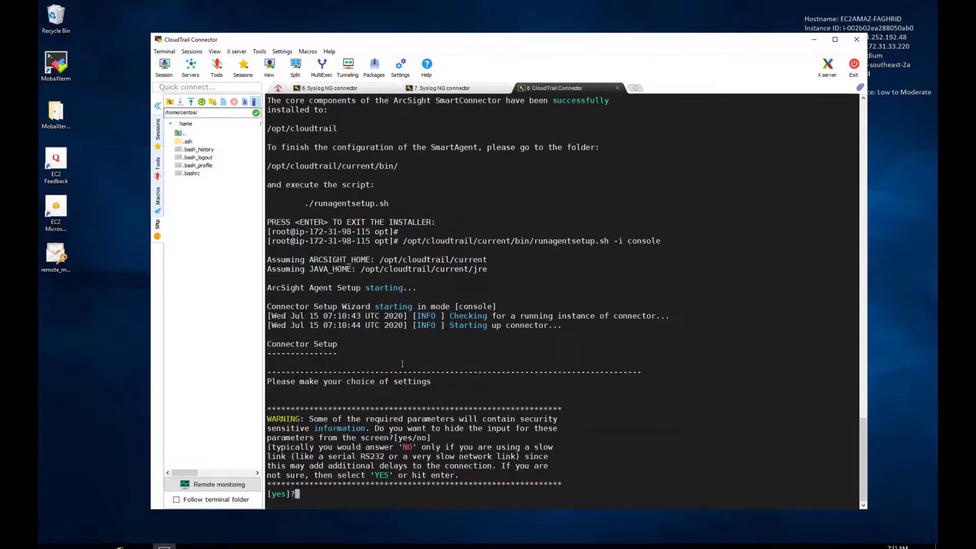
# Keep sensitive input hidden, set the Unique Generator ID to 123, and leave FIPS mode and remote management disabled.
pyautogui.press('Return')
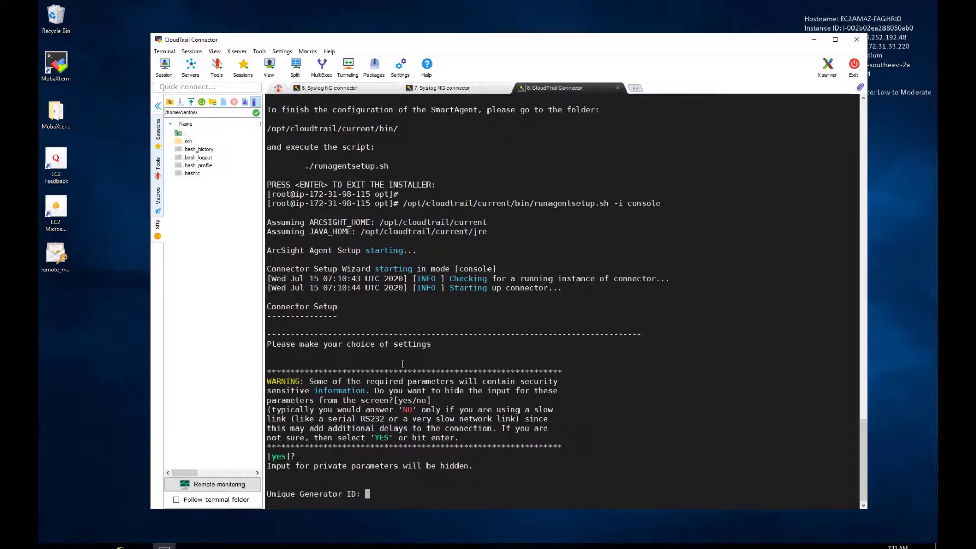
pyautogui.write('123')
pyautogui.press('Return')
pyautogui.press('Return')
pyautogui.press('Return')
pyautogui.press('Return')
pyautogui.press('Return')
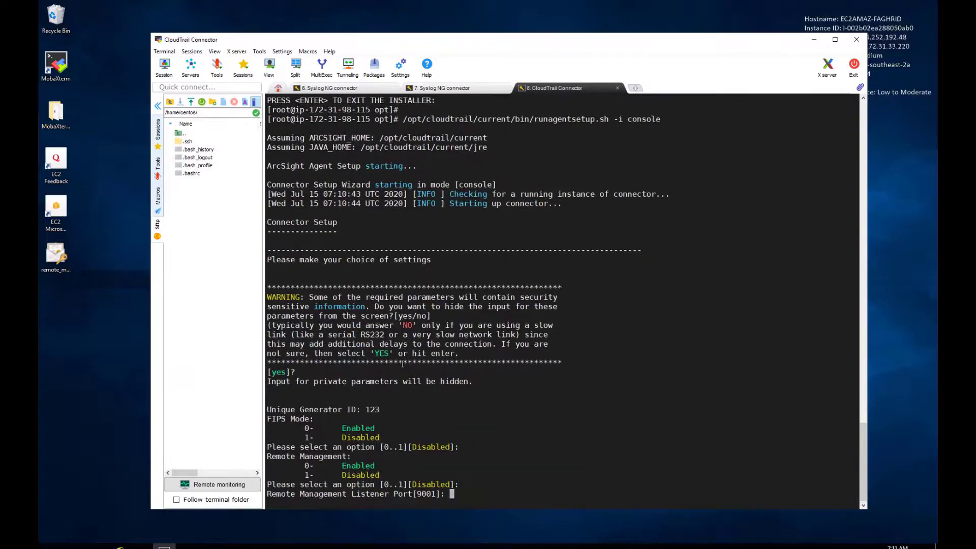
# Accept the defaults for listener port 9001, IPv4 and disabled format preserving encryption, confirm the global parameters, and continue.
pyautogui.press('Return')
pyautogui.press('Return')
pyautogui.press('Return')
pyautogui.press('Return')
pyautogui.press('Return')
pyautogui.press('Return')
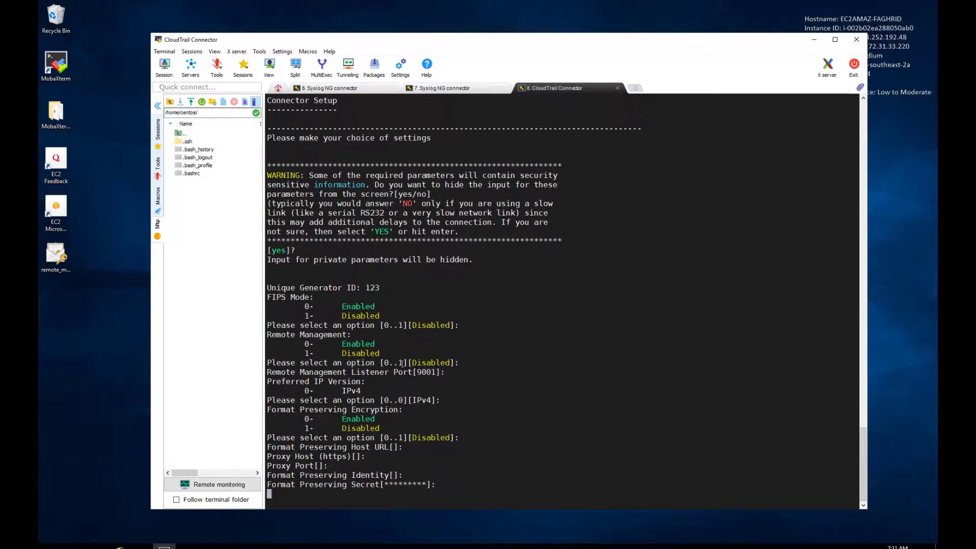
pyautogui.press('Return')
pyautogui.write('y')
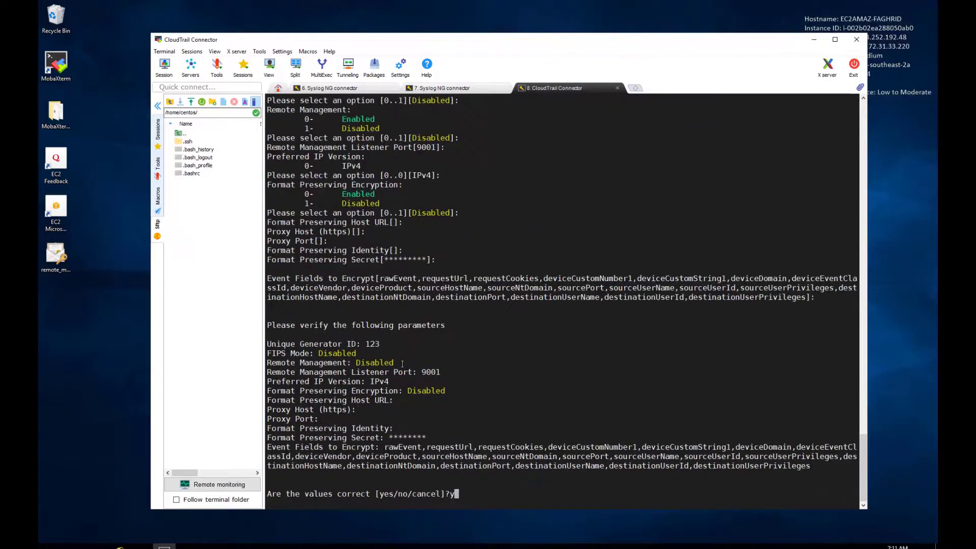
pyautogui.press('Return')
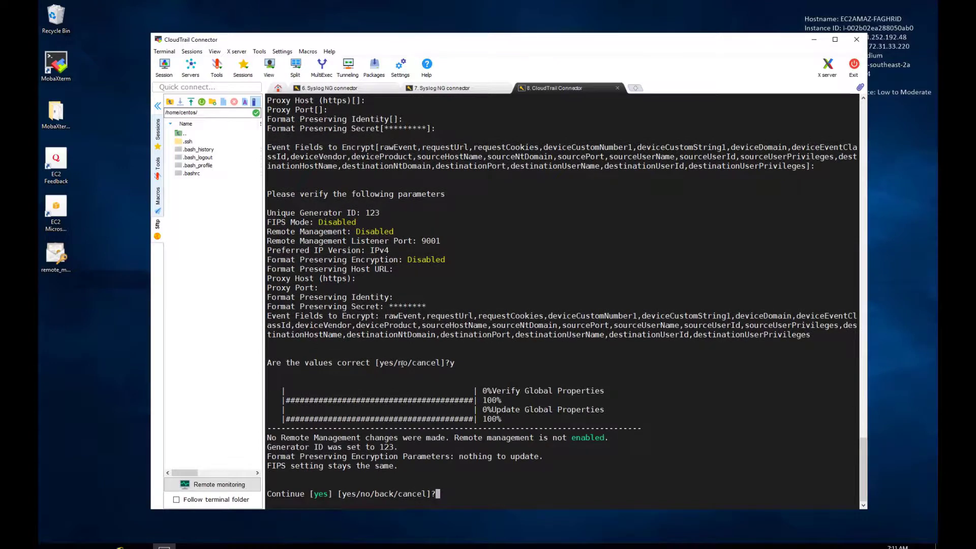
pyautogui.press('Return')
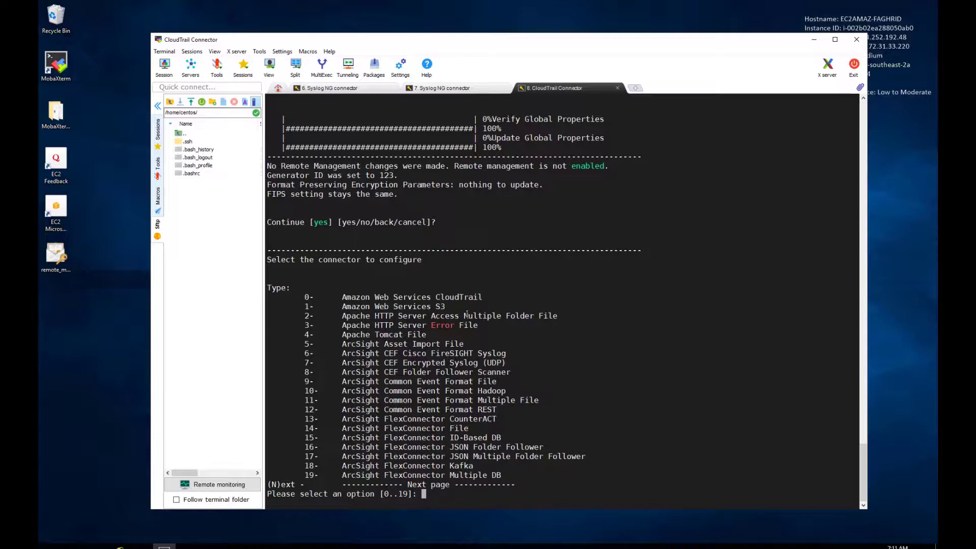
# Select Amazon Web Services CloudTrail as the connector type to configure and confirm the choice.
pyautogui.write('0')
pyautogui.press('BackSpace')
pyautogui.write('126')
pyautogui.press('BackSpace')
pyautogui.press('BackSpace')
pyautogui.press('BackSpace')
pyautogui.write('0')
pyautogui.press('Return')
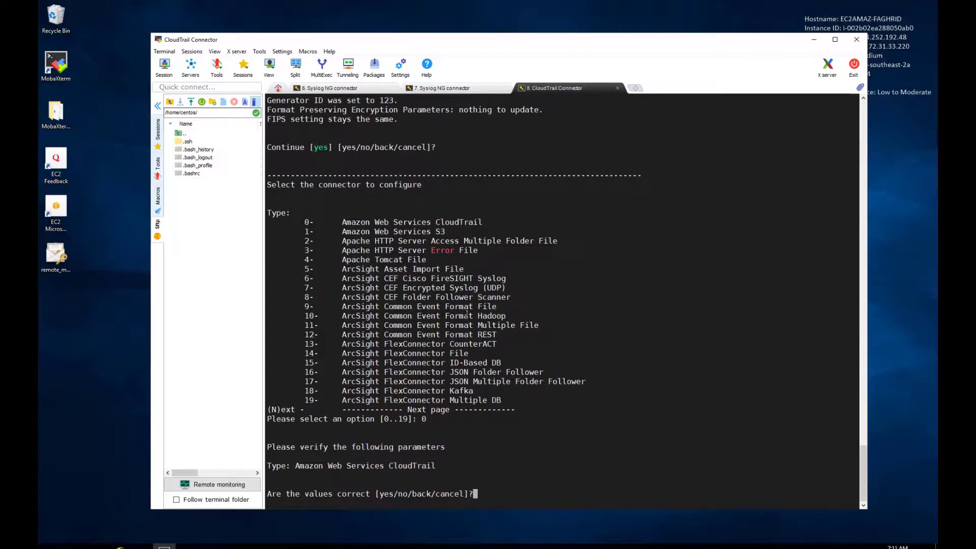
pyautogui.write('y')
pyautogui.press('Return')
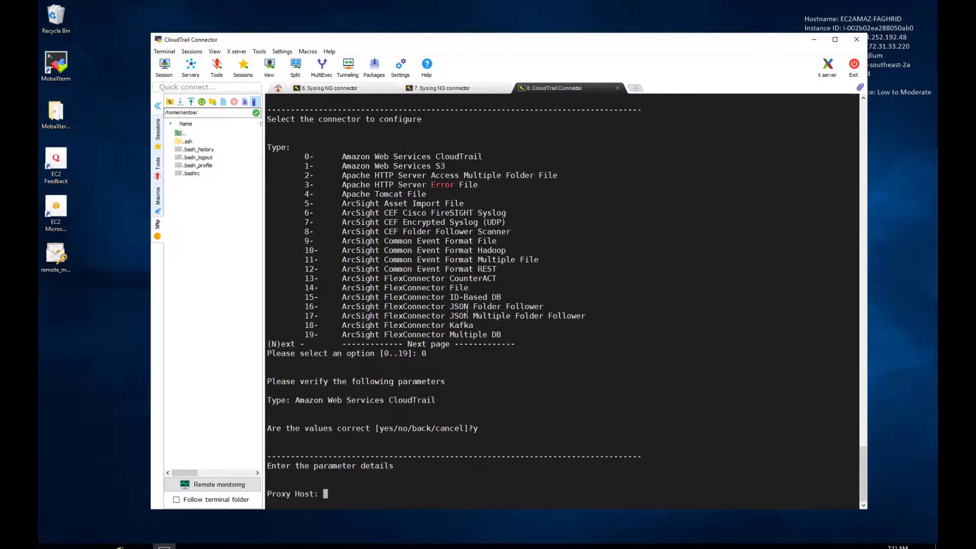
# Leave the proxy host, port, user name and password blank, along with the AWS access key and secret key.
pyautogui.press('Return')
pyautogui.press('Return')
pyautogui.press('Return')
pyautogui.press('Return')
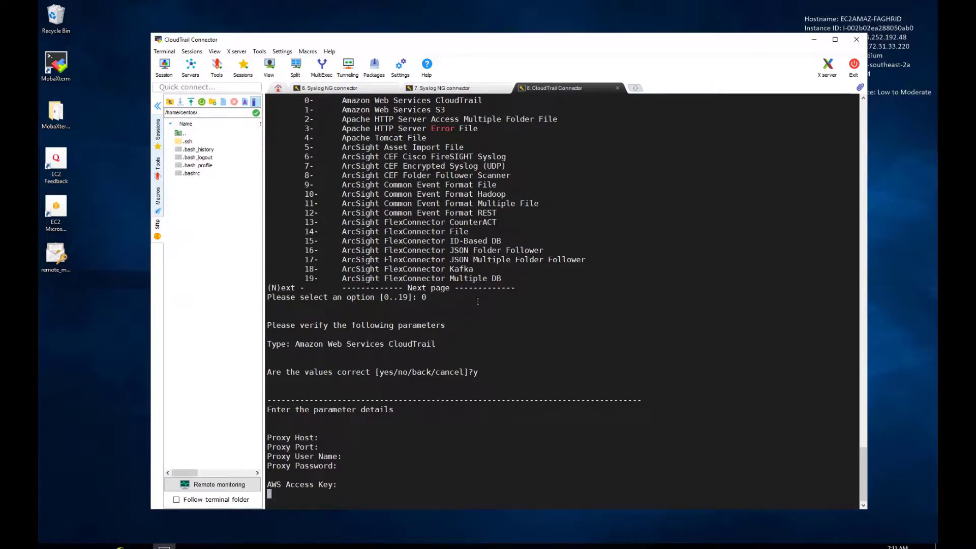
pyautogui.press('Return')
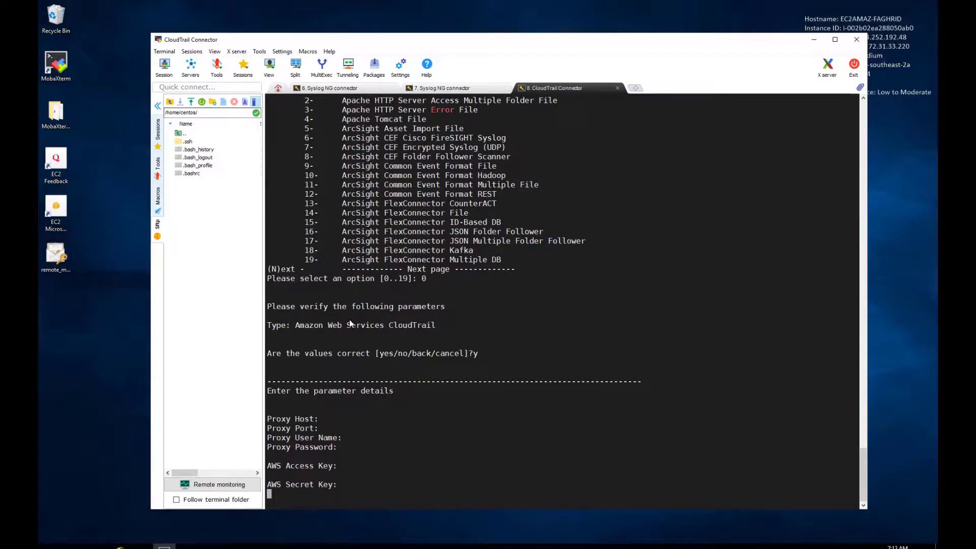
pyautogui.press('Return')
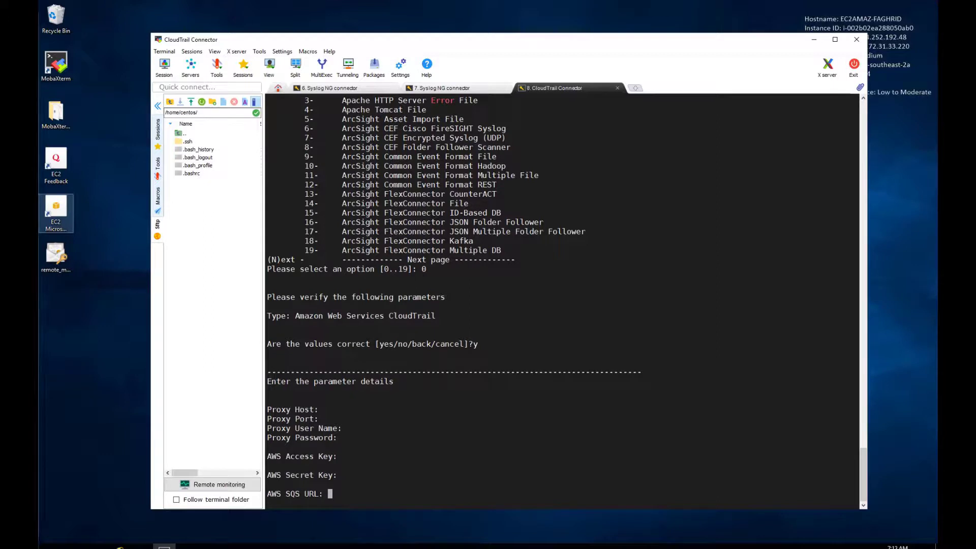
# Paste the arcsightqueue URL as the AWS SQS URL and set the AWS SQS region to ap-southeast-2.
pyautogui.rightClick(376, 488)
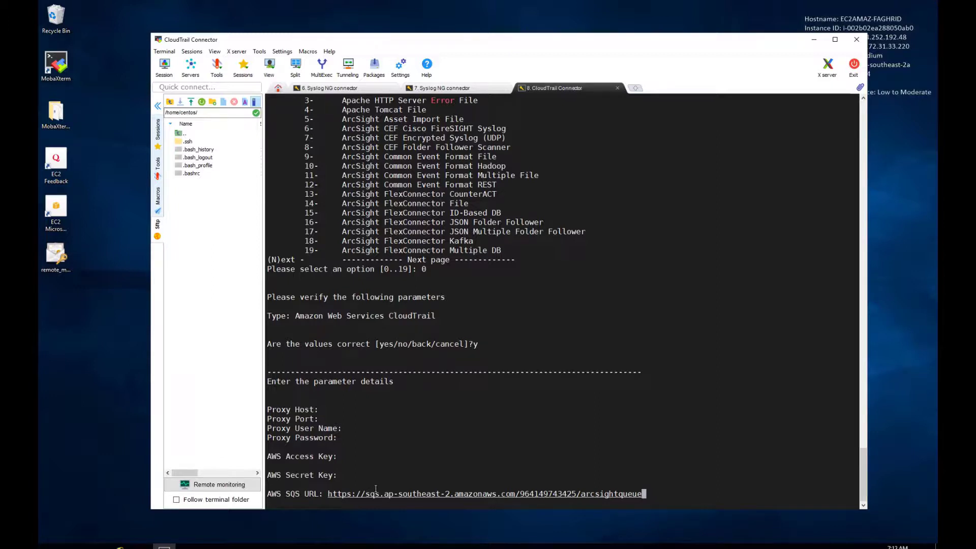
pyautogui.press('Return')
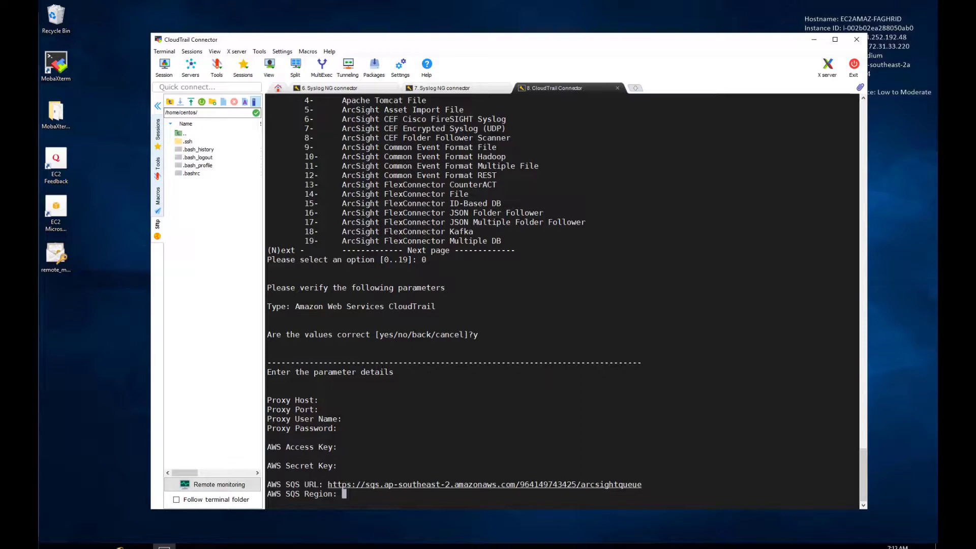
pyautogui.rightClick(483, 400)
pyautogui.press('Return')
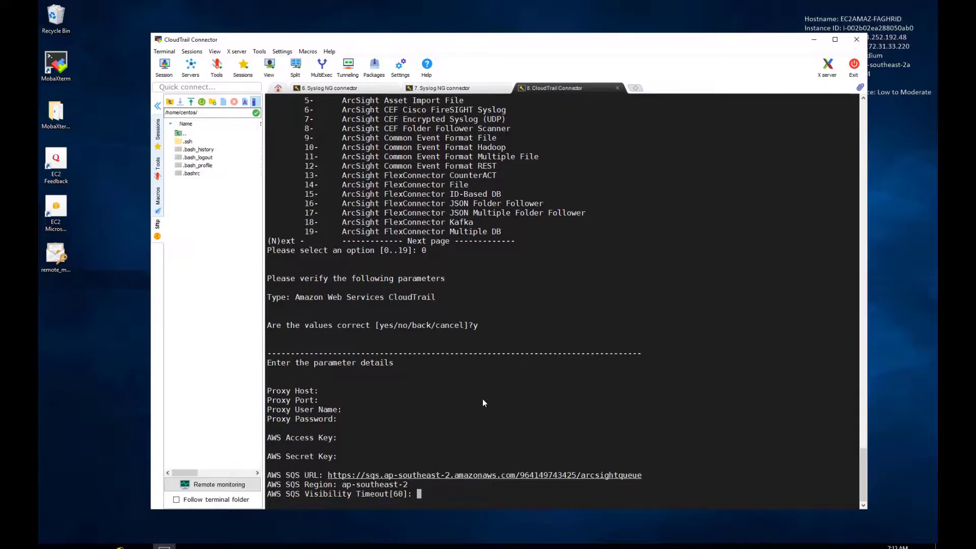
# Keep SQS visibility timeout 60 and max received count 3, set the AWS S3 region to ap-southeast-2, and confirm the connector parameters.
pyautogui.press('Return')
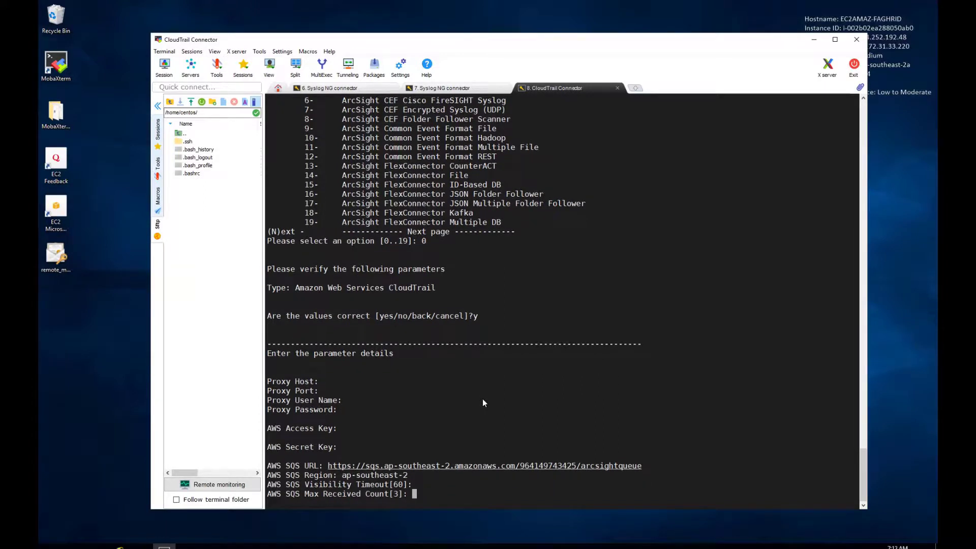
pyautogui.press('Return')
pyautogui.rightClick(457, 382)
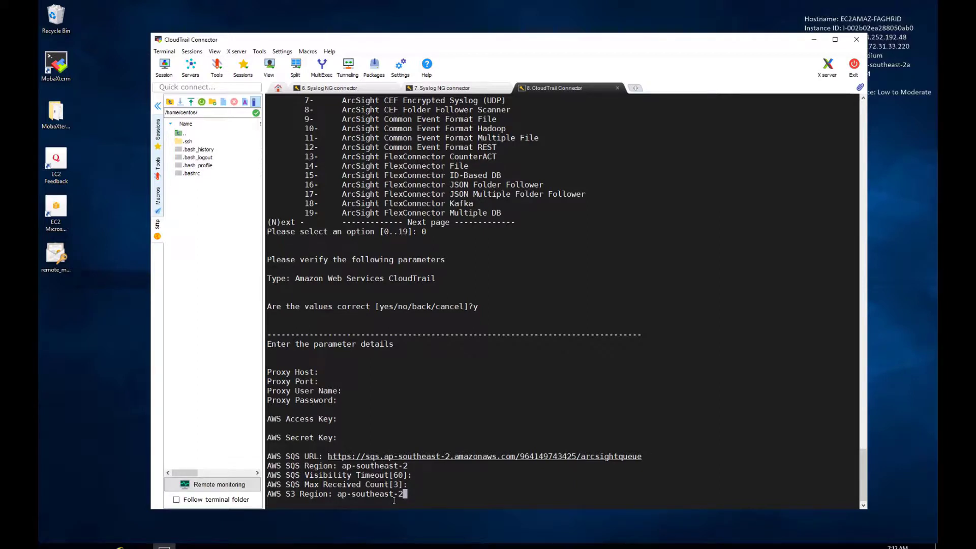
pyautogui.press('Return')
pyautogui.write('y')
pyautogui.press('Return')
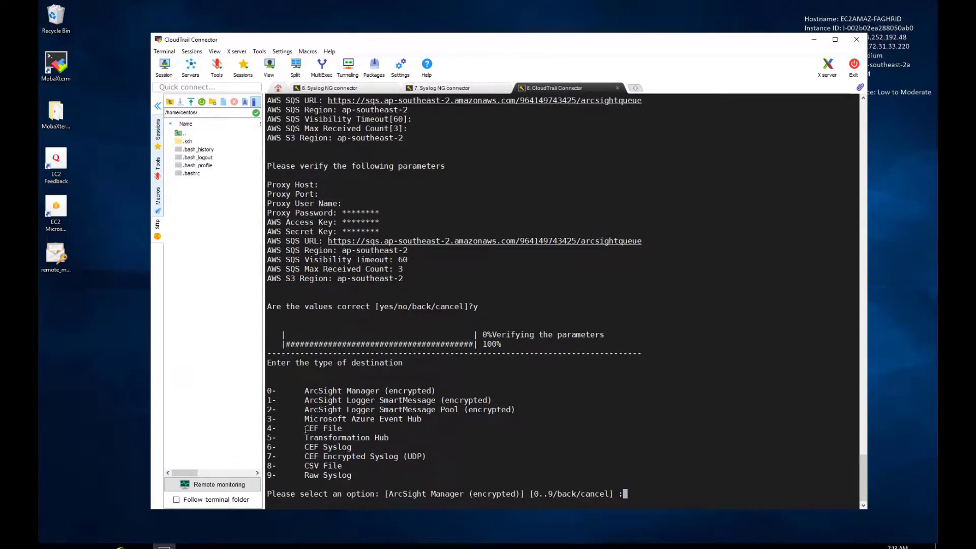
# Choose CEF File as the destination type and set the CEF path to /opt/cef.
pyautogui.write('4')
pyautogui.press('Return')
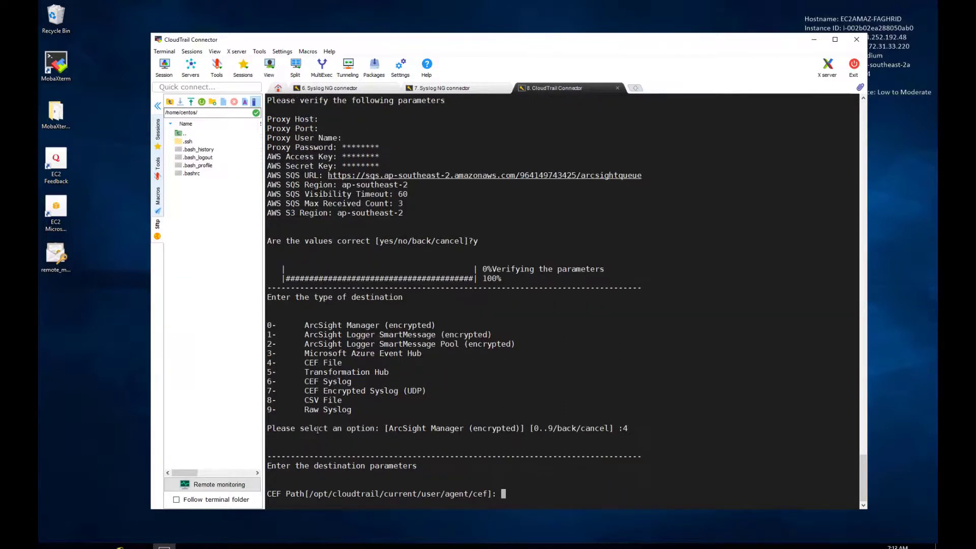
pyautogui.write('/opt/cef')
pyautogui.press('Return')
# Set the file rotation interval to 360 and the file size to 2, keep CEF version 0.1, and confirm the destination parameters.
pyautogui.write('3600]: 360')
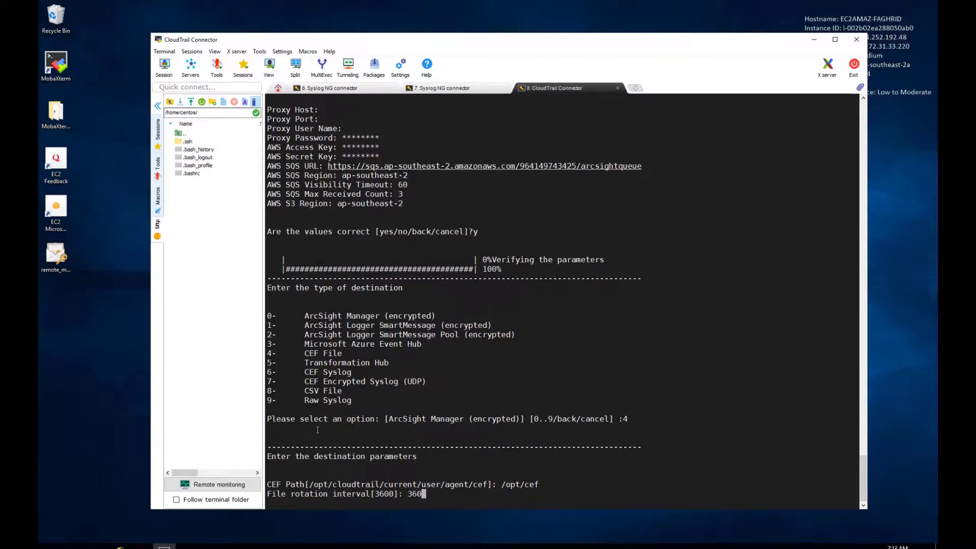
pyautogui.press('Return')
pyautogui.write('2')
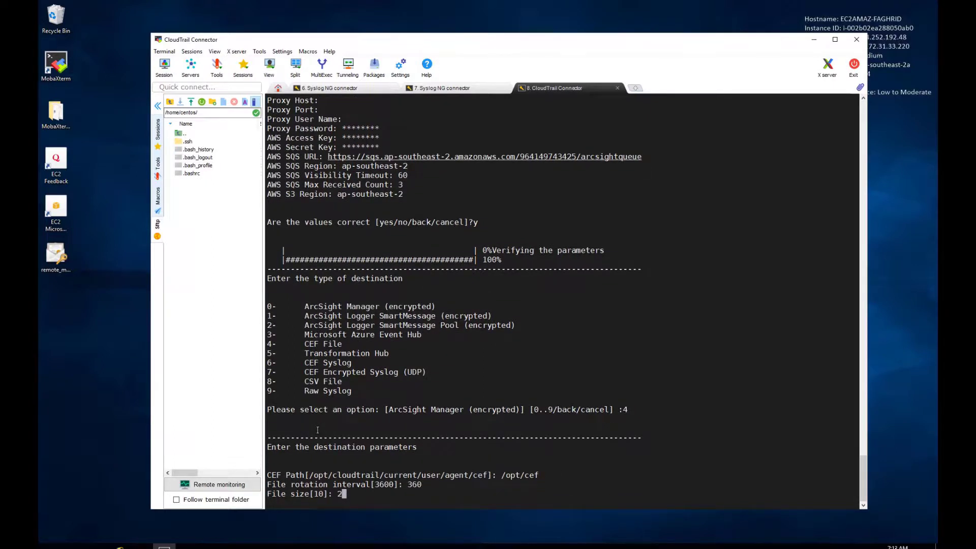
pyautogui.press('Return')
pyautogui.press('Return')
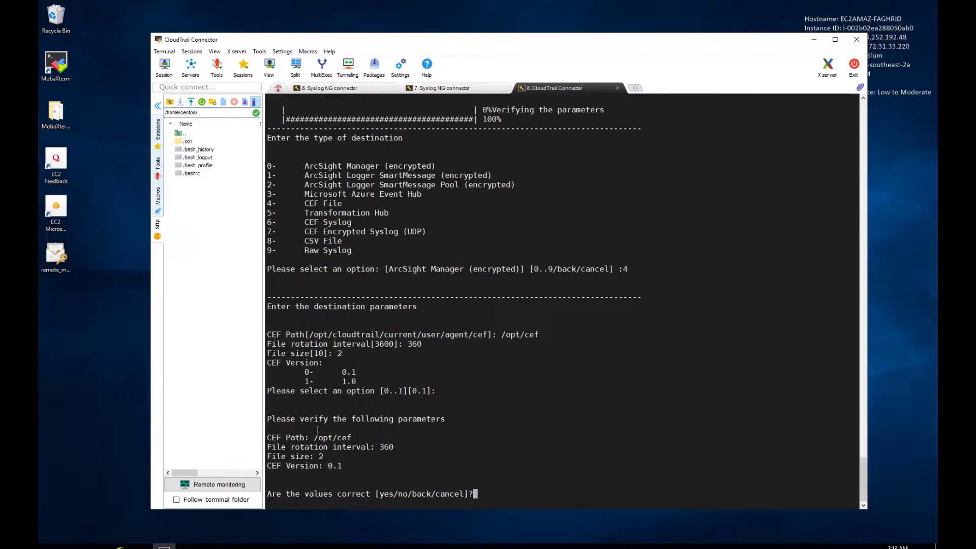
pyautogui.write('y')
pyautogui.press('Return')
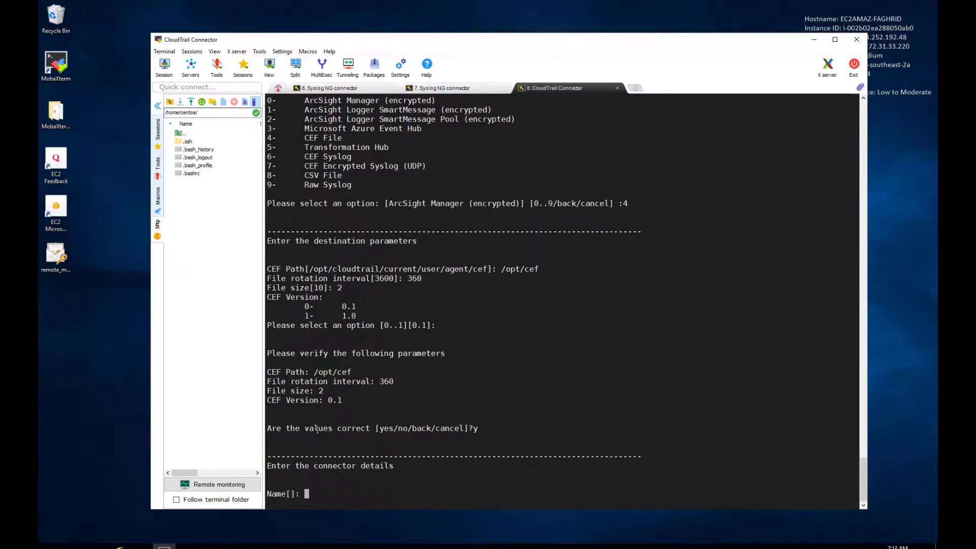
# Enter the connector details with name cloudtrail, location aws, device location sydney and no comment, and confirm them.
pyautogui.write('cloudtrail')
pyautogui.press('Return')
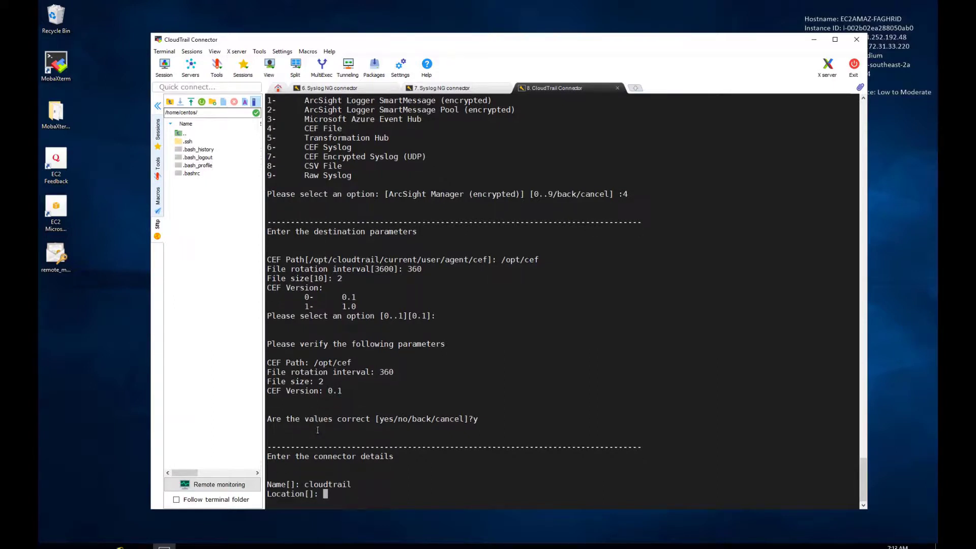
pyautogui.write('aws')
pyautogui.press('Return')
pyautogui.write('sydney')
pyautogui.press('Return')
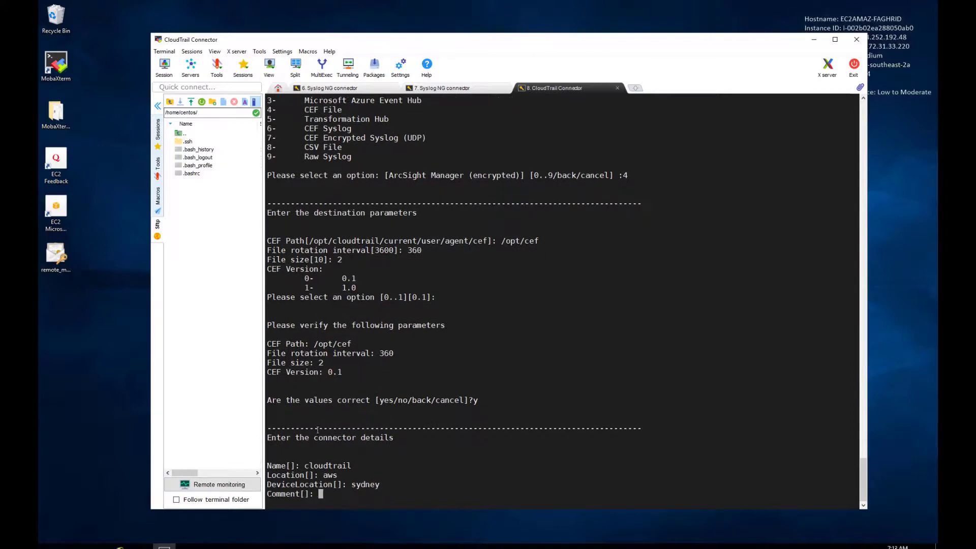
pyautogui.press('Return')
pyautogui.write('y')
pyautogui.press('Return')
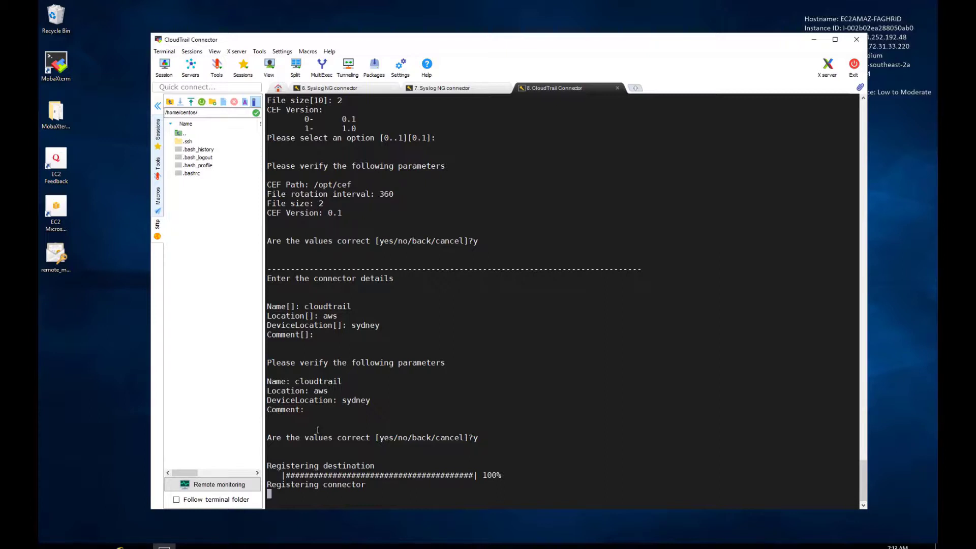
# Switch to the AWS console in the browser, refresh the SQS queue list and check arcsightqueue's available messages.
pyautogui.moveTo(426, 1)
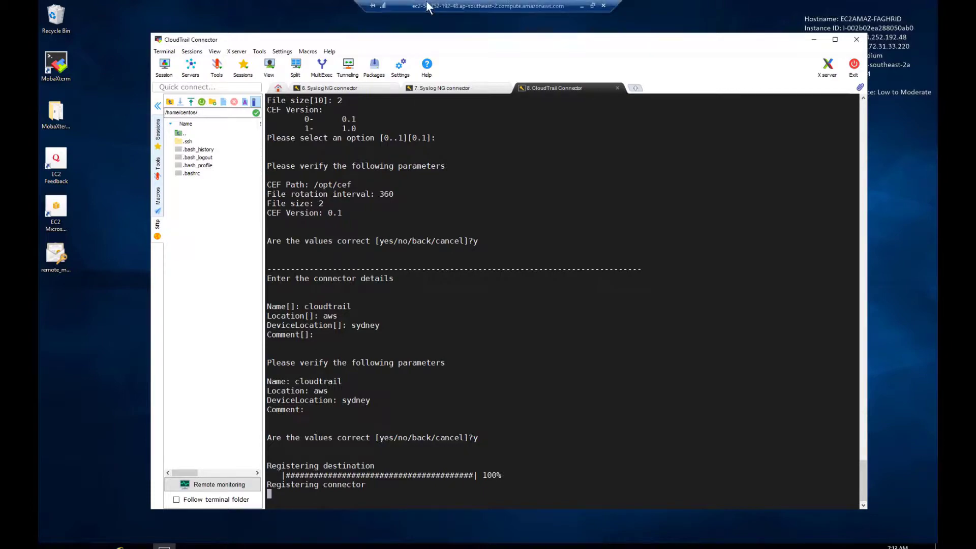
pyautogui.click(583, 6)
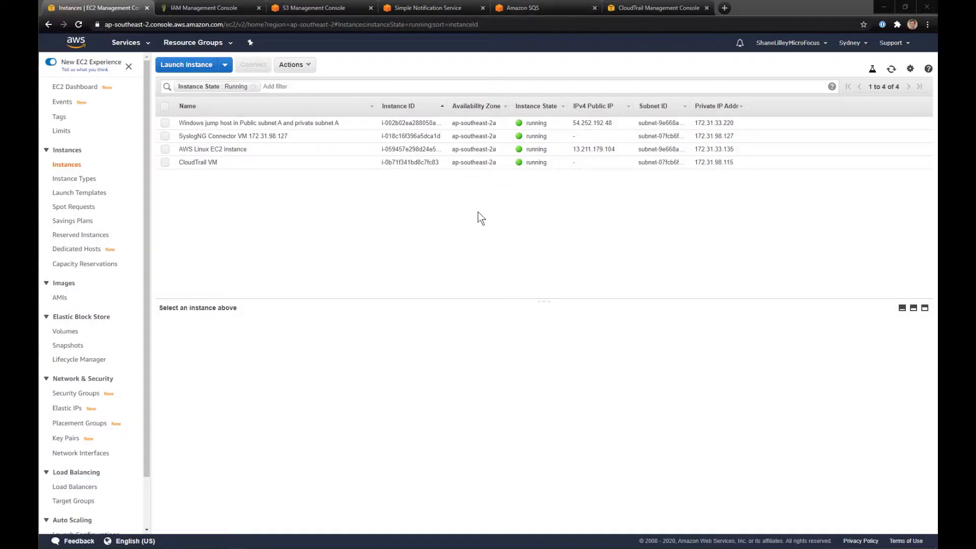
pyautogui.click(526, 7)
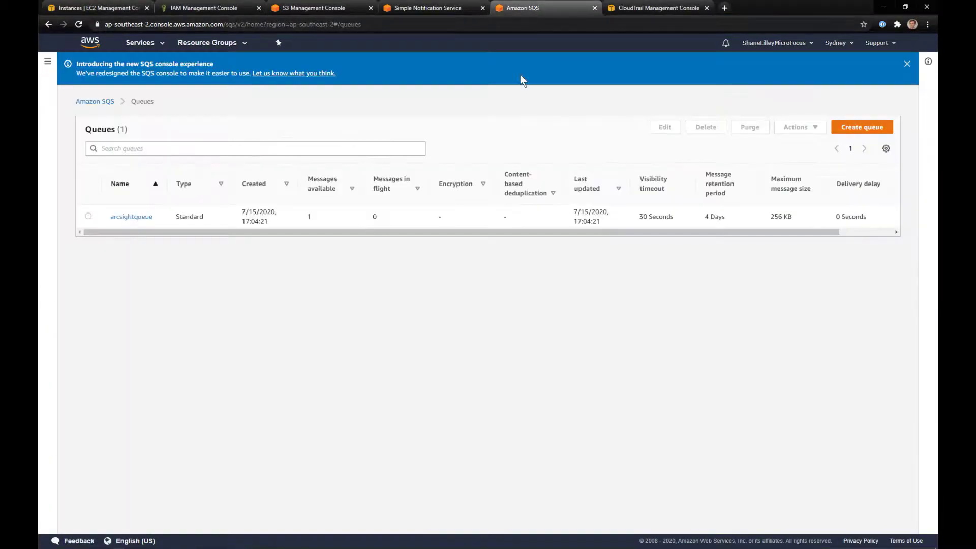
pyautogui.press('F5')
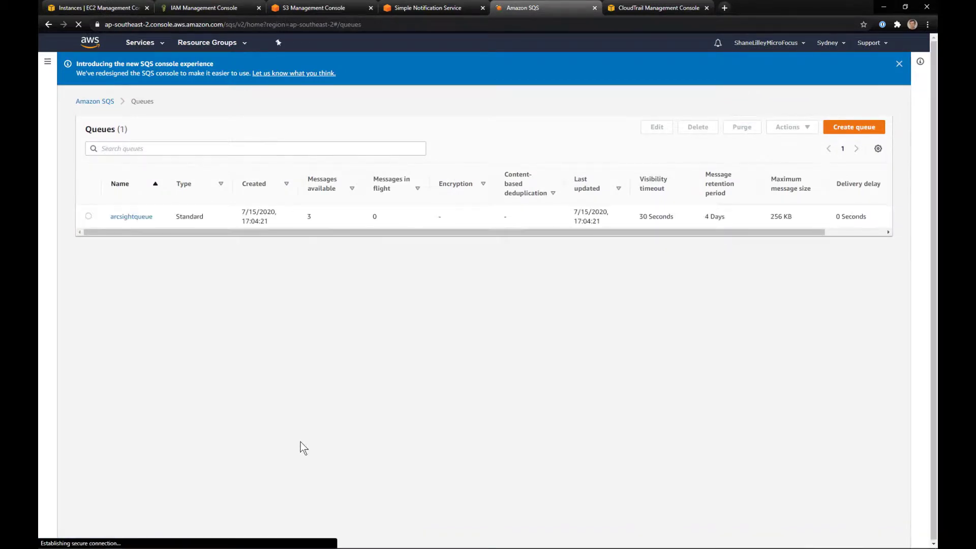
pyautogui.doubleClick(309, 217)
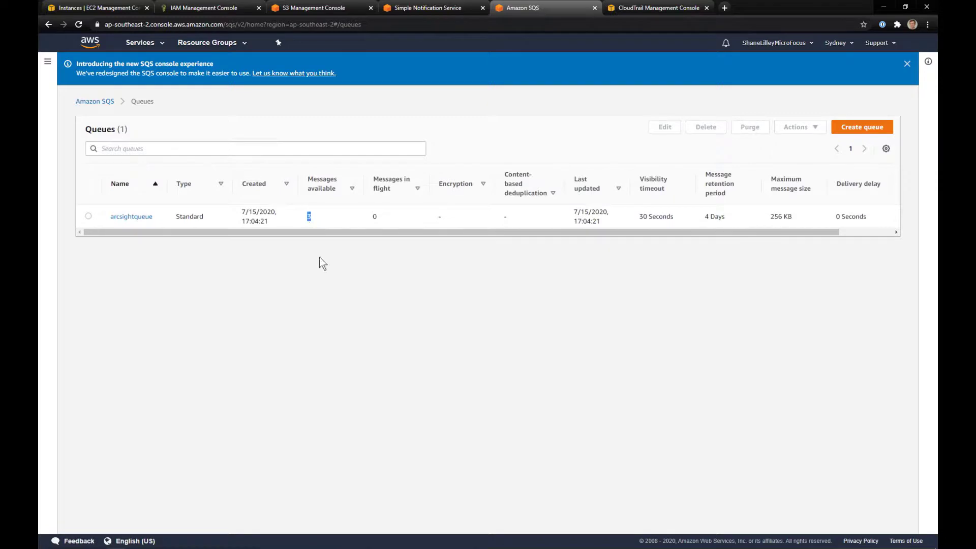
pyautogui.click(329, 326)
pyautogui.click(243, 464)
# Switch back to the remote desktop session, accept the connector summary and choose to install the connector as a service.
pyautogui.moveTo(163, 545)
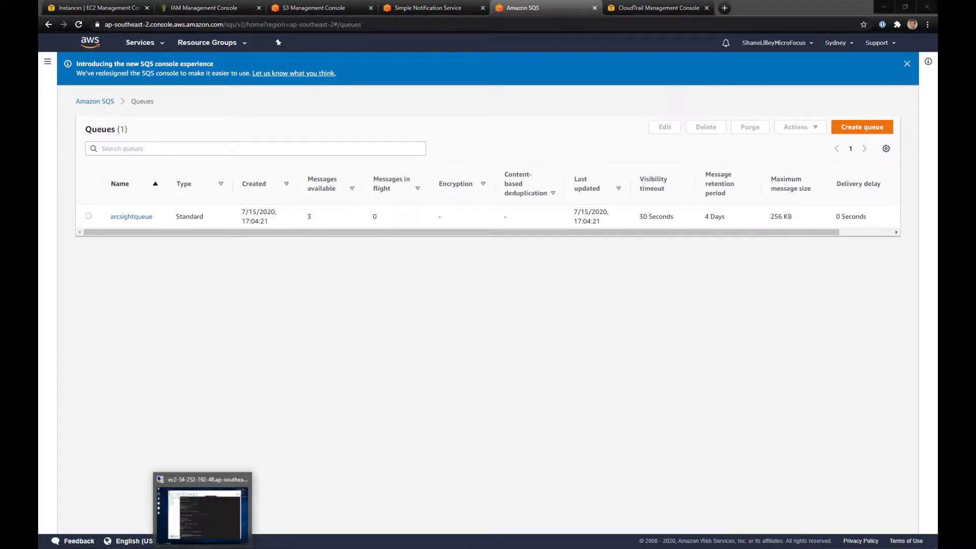
pyautogui.click(201, 504)
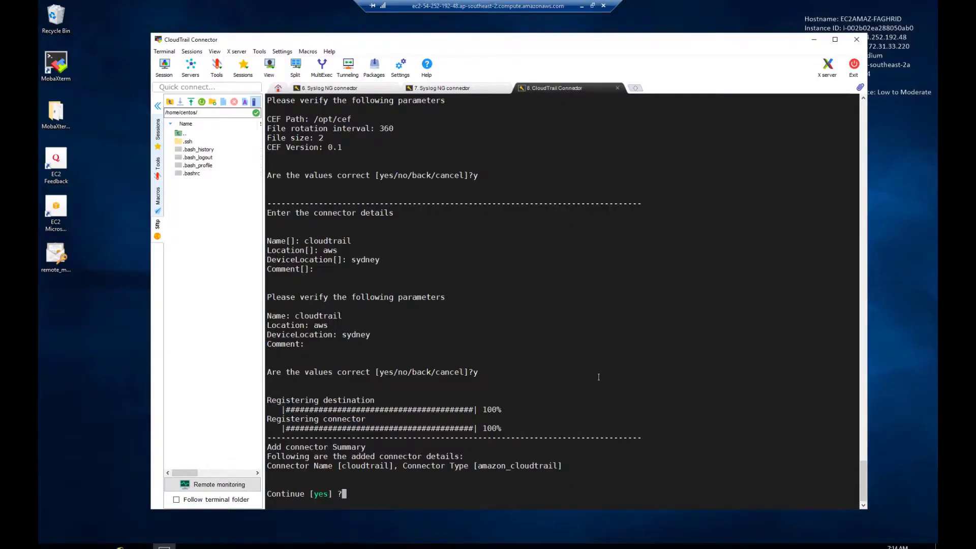
pyautogui.press('Return')
pyautogui.write('0')
pyautogui.press('Return')
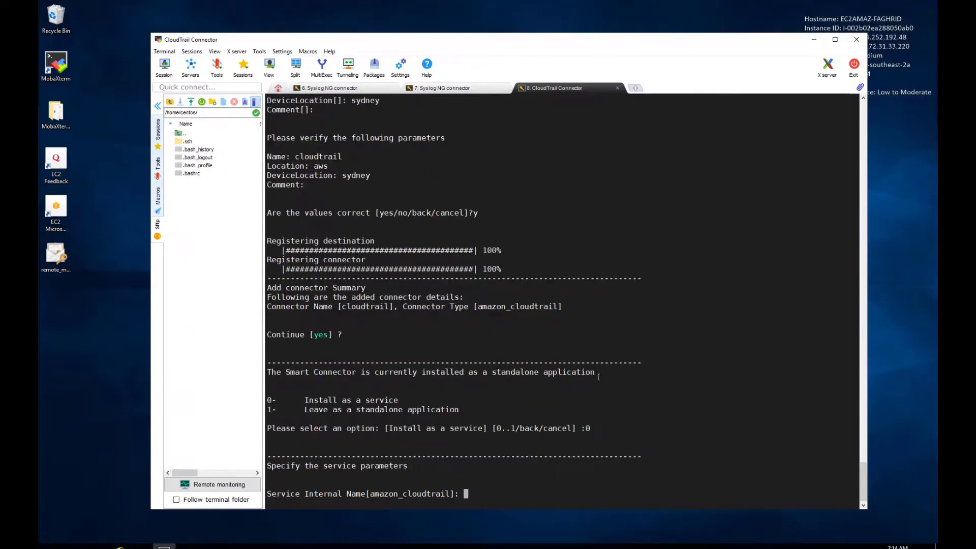
# Keep the default service names, set the service to start automatically, confirm the parameters and exit the setup wizard.
pyautogui.press('Return')
pyautogui.press('Return')
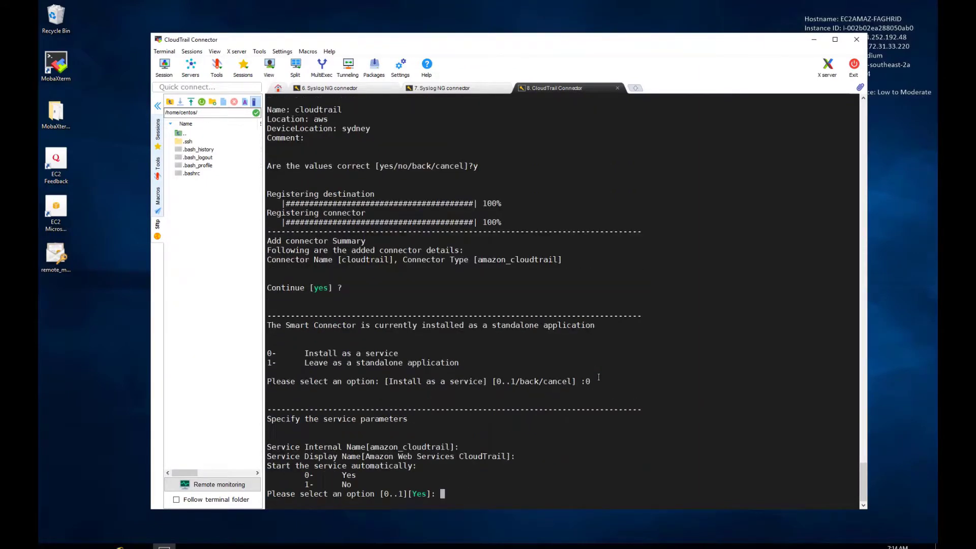
pyautogui.write('0')
pyautogui.press('Return')
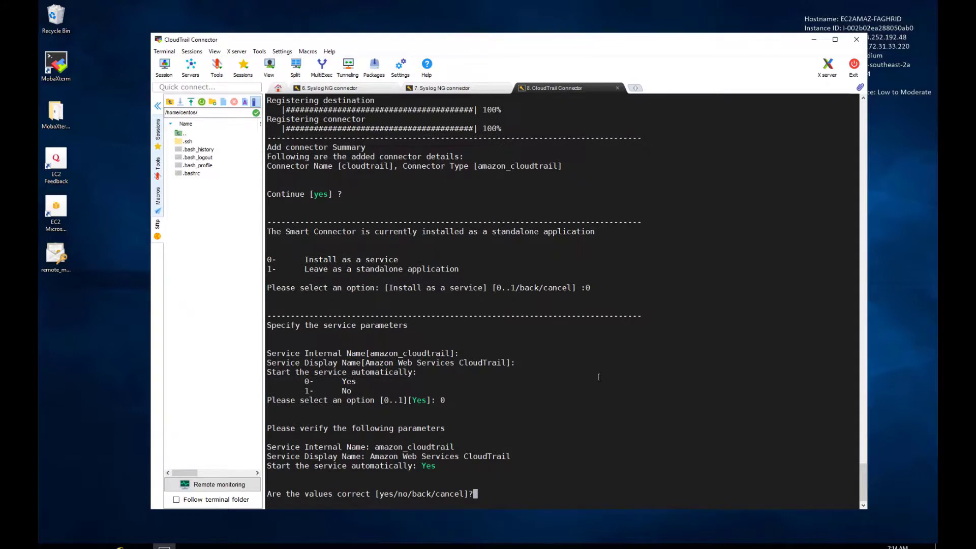
pyautogui.write('y')
pyautogui.press('Return')
pyautogui.press('Return')
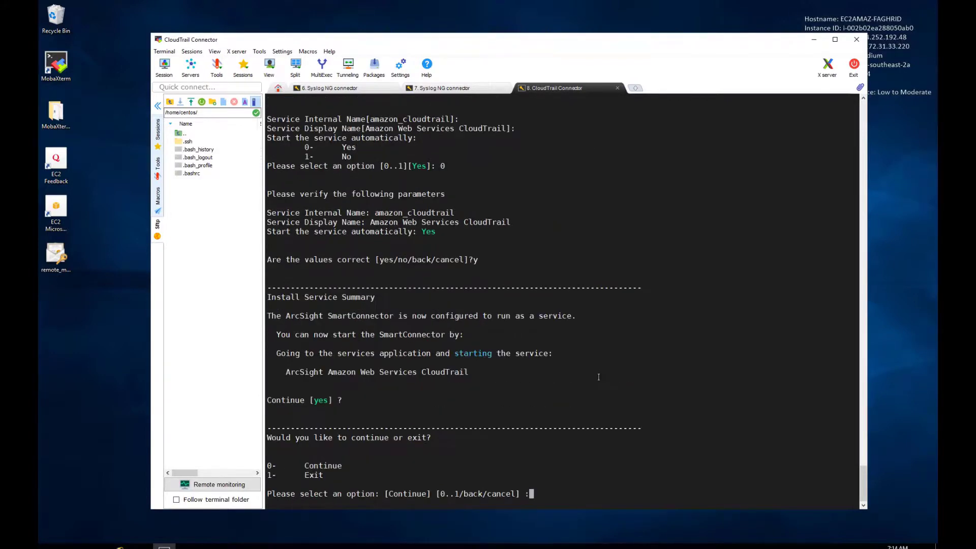
pyautogui.write('1')
pyautogui.press('Return')
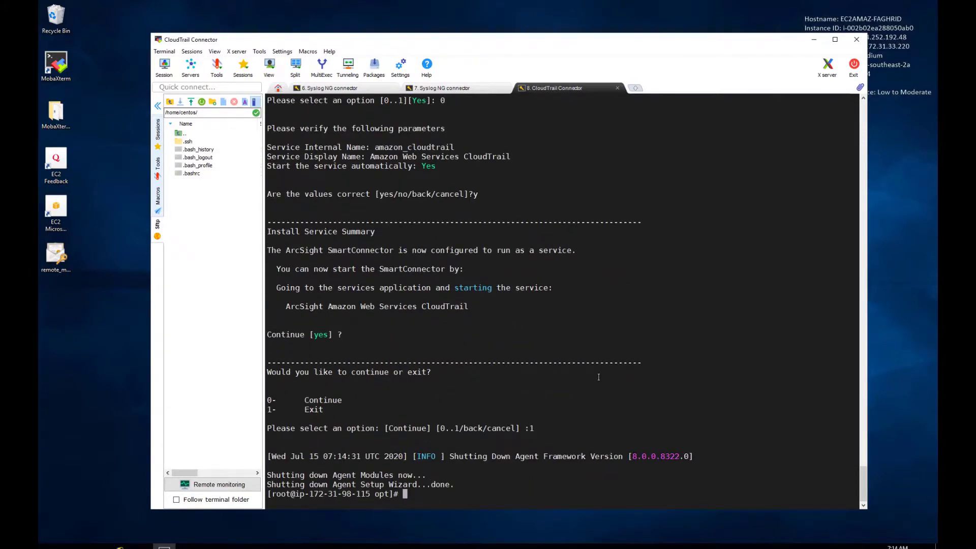
# Start the connector service with /etc/init.d/arc_amazon_cloudtrail start.
pyautogui.write('/etc/init.d/arc')
pyautogui.press('Tab')
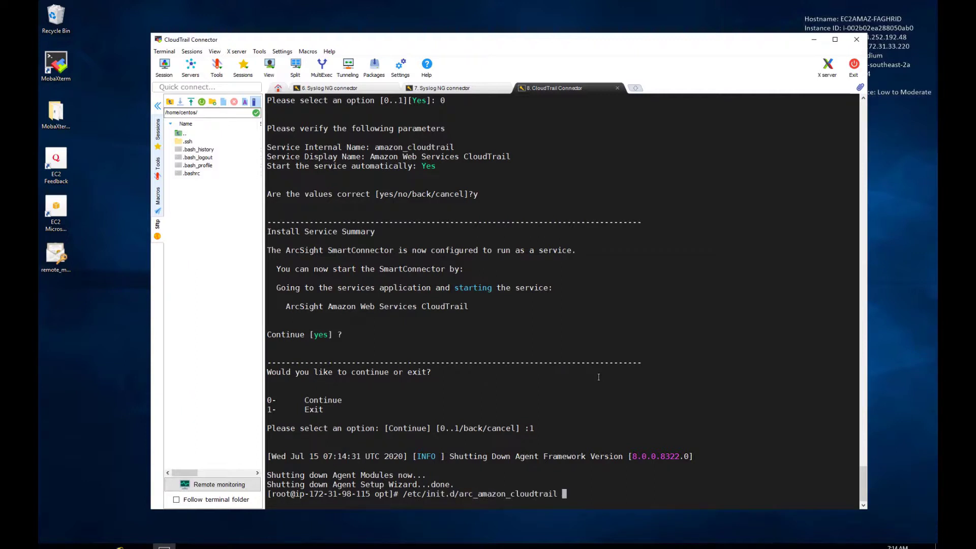
pyautogui.write('start')
pyautogui.press('Return')
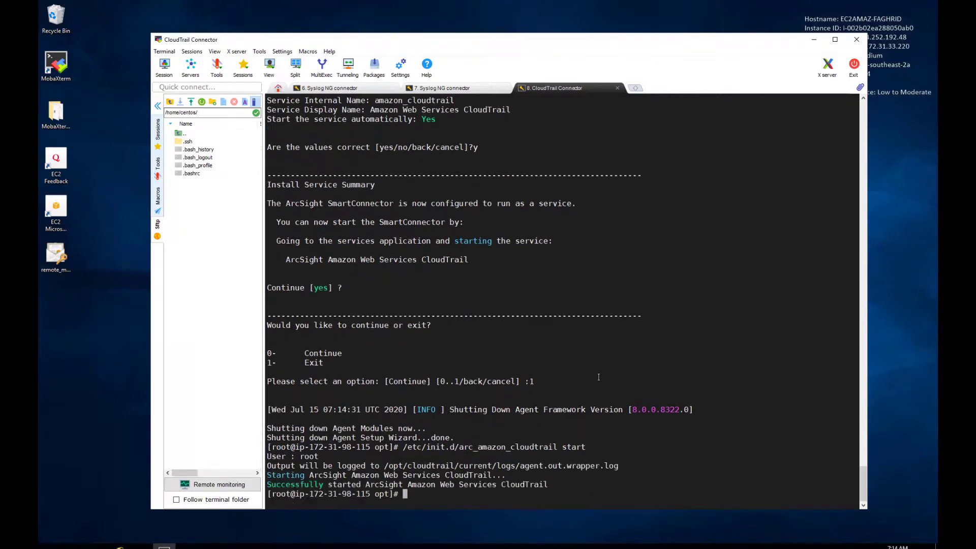
# Change to the cloudtrail/current/logs directory and follow agent.log with tail -f.
pyautogui.write('cd cloudtrail/current/')
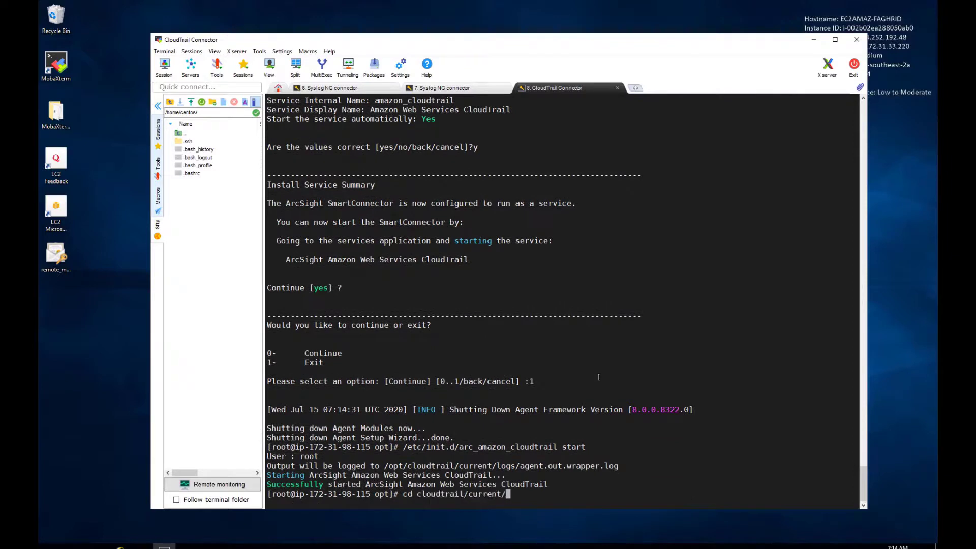
pyautogui.write('logs/')
pyautogui.press('Return')
pyautogui.write('tail -')
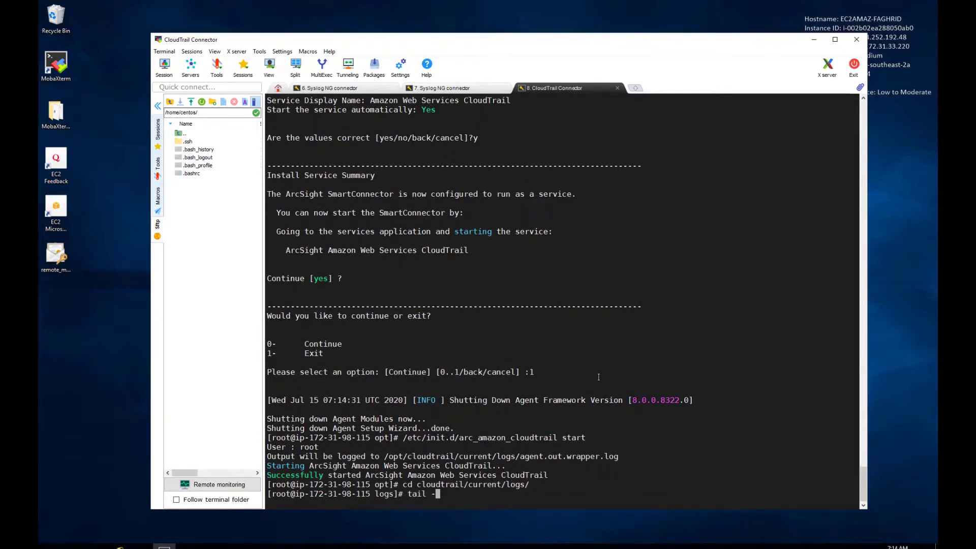
pyautogui.write('f agent.log')
pyautogui.press('Return')
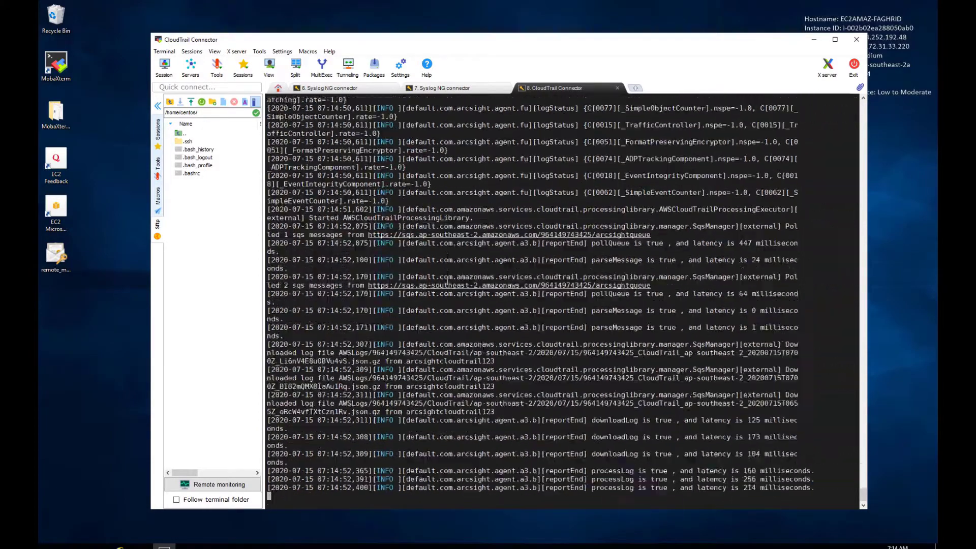
# Stop following agent.log and examine the new Amazon device entries at the end of the output.
pyautogui.scroll(-3, 447, 281)
pyautogui.scroll(3, 447, 281)
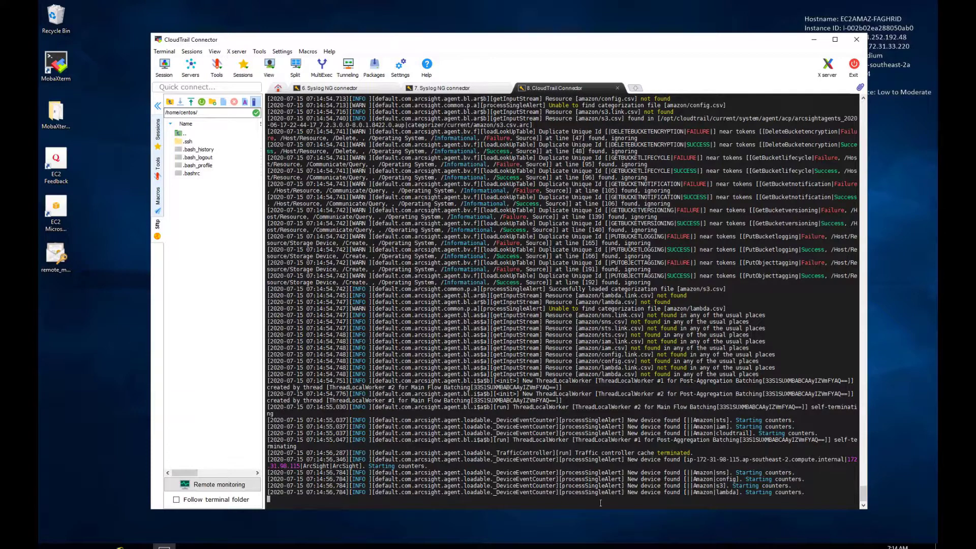
pyautogui.hotkey('ctrl', 'c')
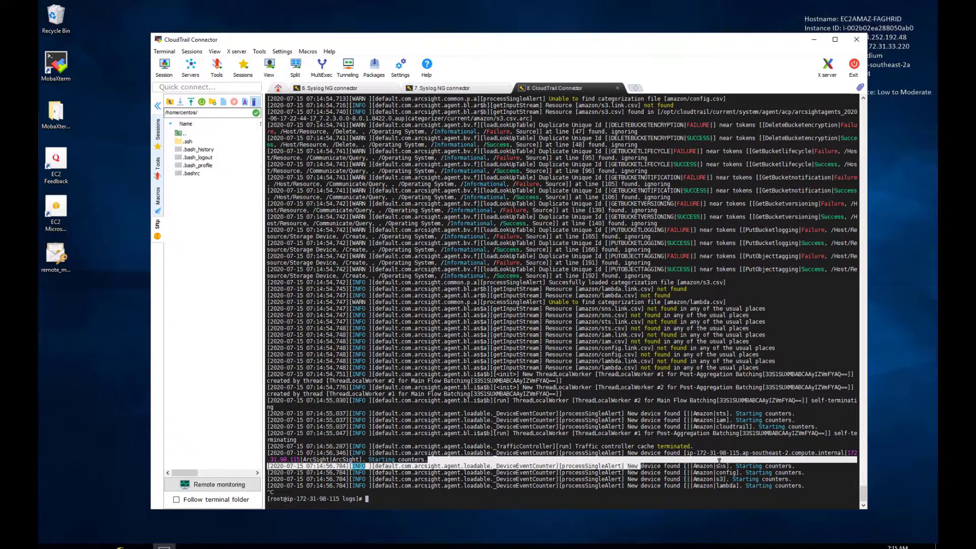
pyautogui.moveTo(700, 473); pyautogui.dragTo(721, 475)
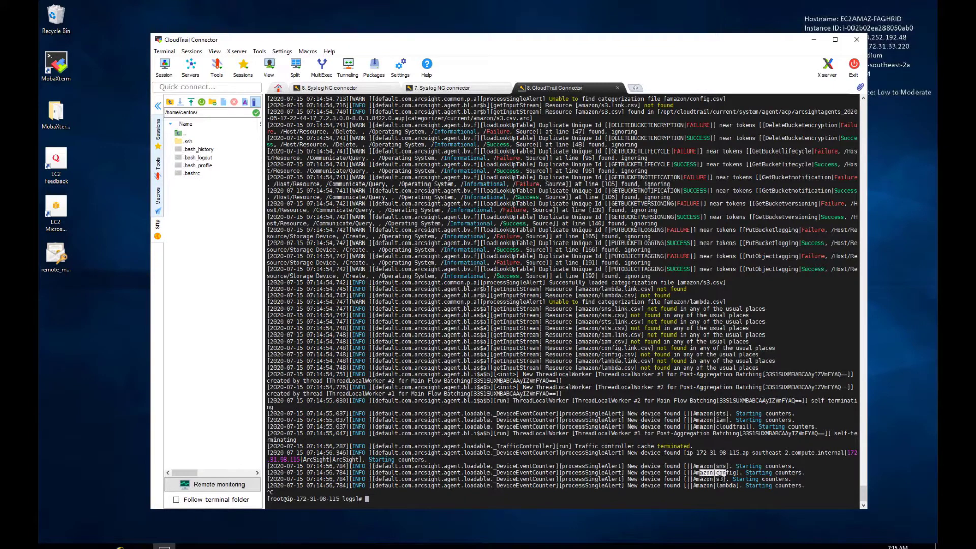
pyautogui.tripleClick(726, 487)
pyautogui.click(726, 488)
# Filter agent.log for "Polled" and examine the SQS polling entries and the earlier log output.
pyautogui.write('cat agent.log |')
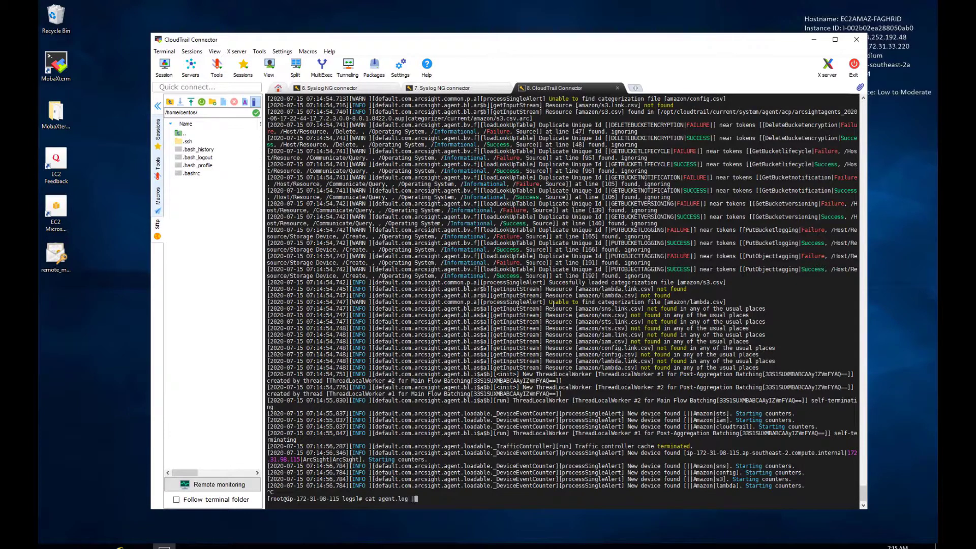
pyautogui.write(' grep Polled')
pyautogui.press('Return')
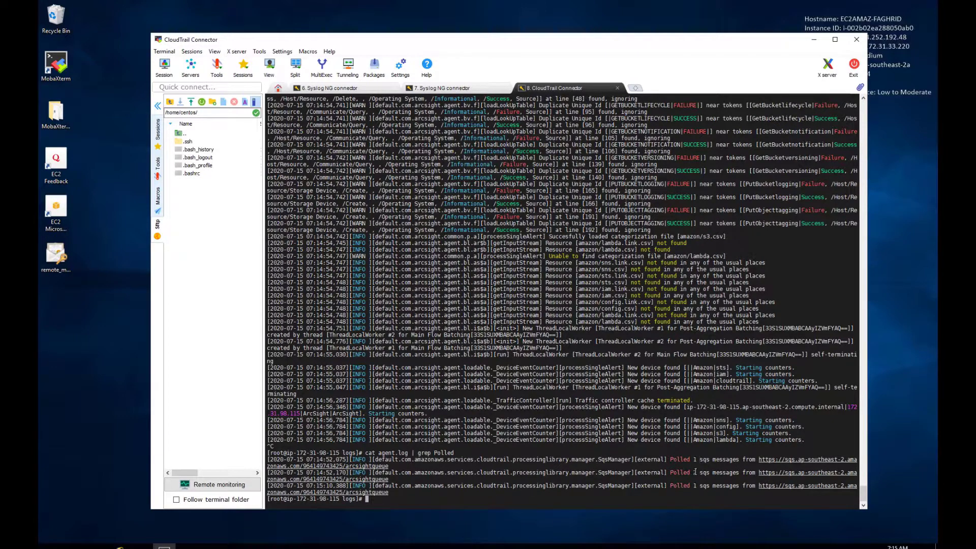
pyautogui.doubleClick(695, 472)
pyautogui.doubleClick(695, 459)
pyautogui.scroll(13, 679, 317)
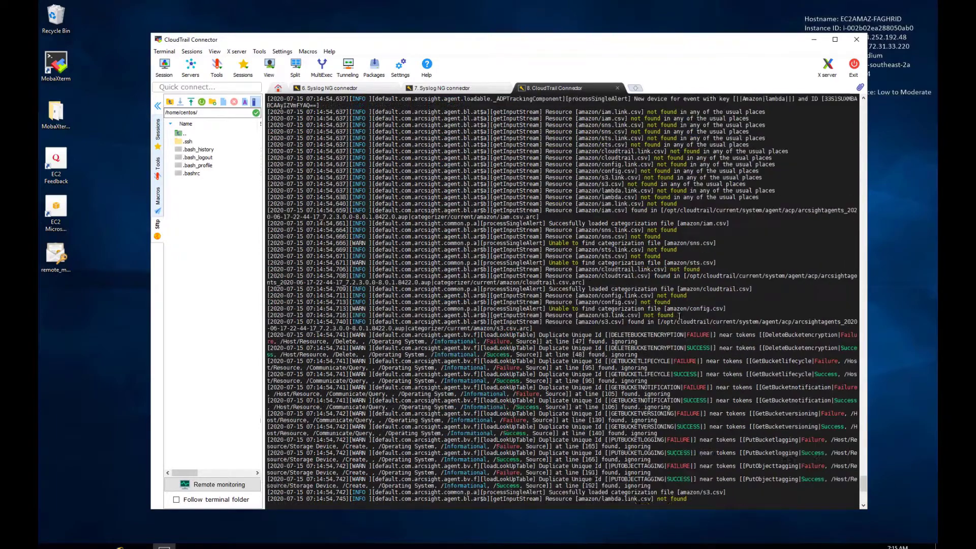
pyautogui.scroll(3, 680, 317)
pyautogui.scroll(3, 679, 316)
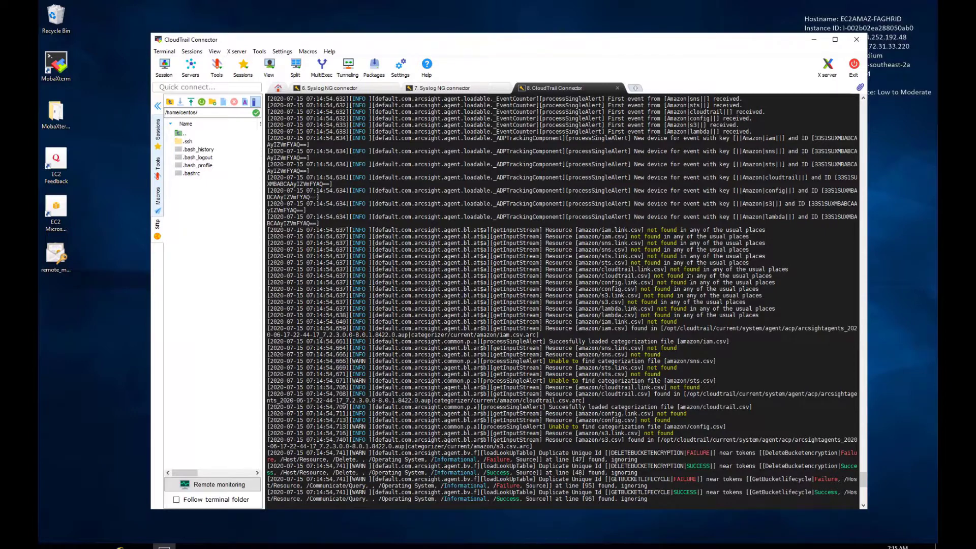
pyautogui.scroll(8, 691, 278)
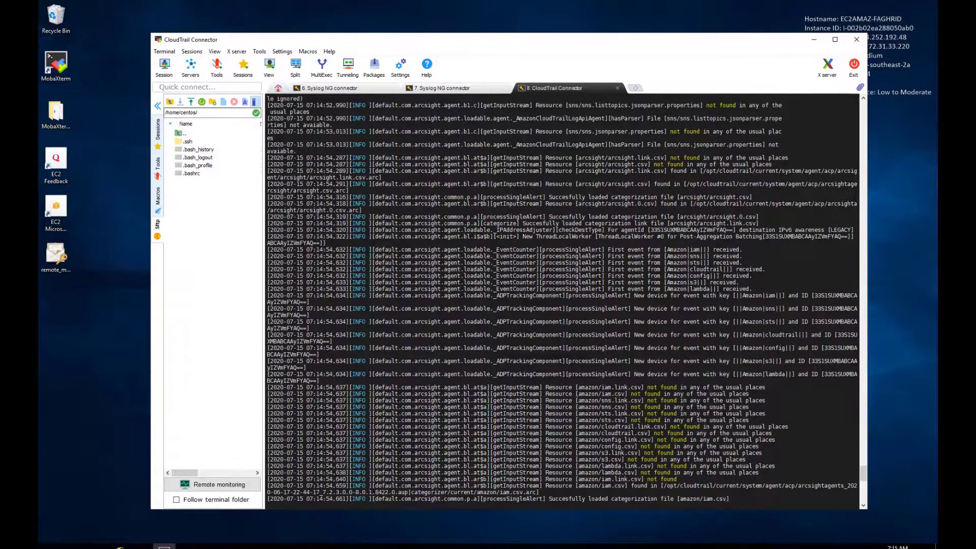
# Clear the terminal and filter agent.log for "SQS".
pyautogui.hotkey('ctrl', 'l')
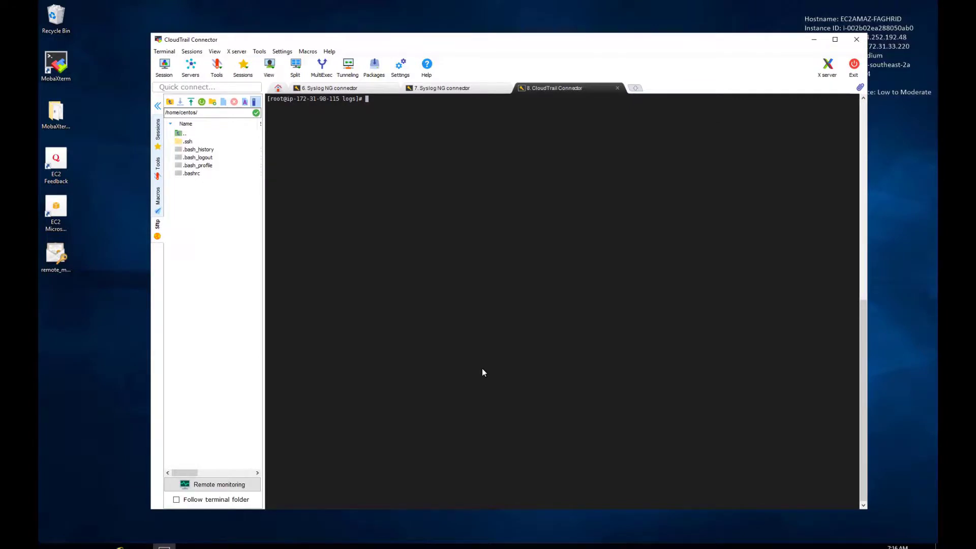
pyautogui.write('clear')
pyautogui.press('Up')
pyautogui.press('Return')
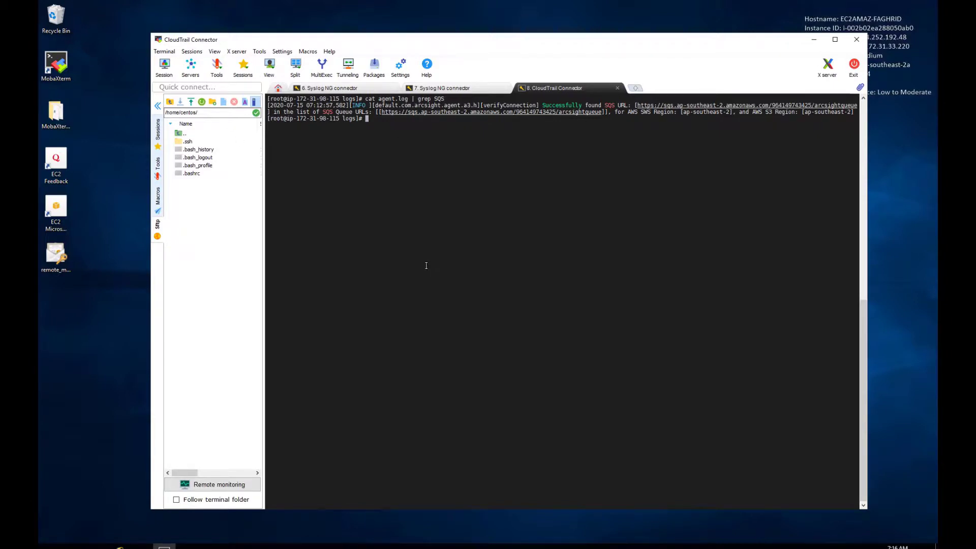
# Change to the /opt/cef directory and list its files in long format.
pyautogui.write('cd /opt/cef')
pyautogui.press('Return')
pyautogui.write('ls -l')
pyautogui.press('Return')
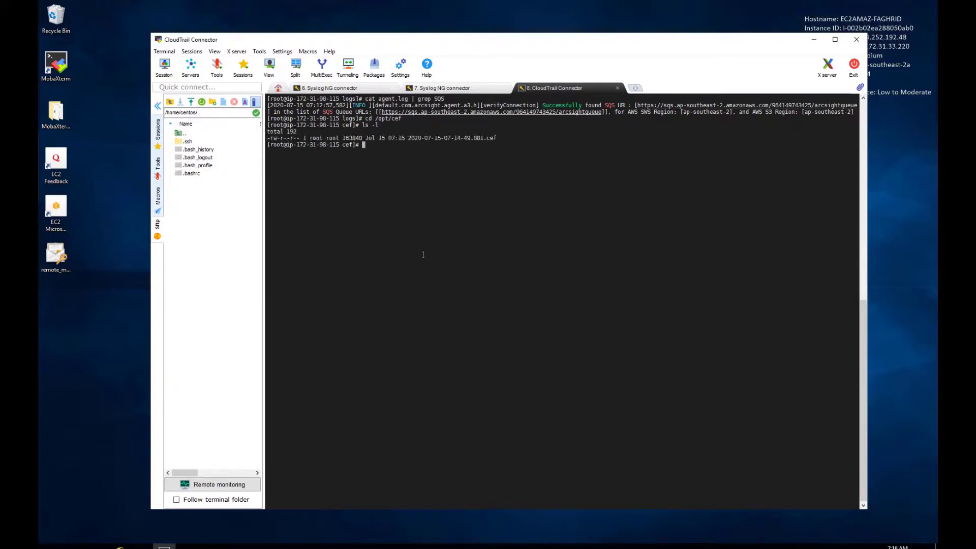
pyautogui.doubleClick(459, 139)
pyautogui.write('tail -f')
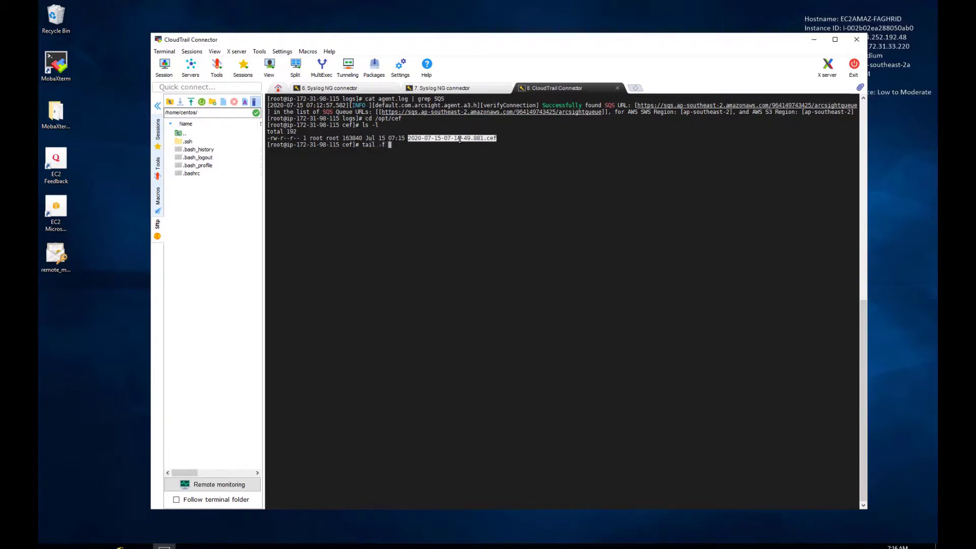
pyautogui.rightClick(460, 139)
pyautogui.press('Return')
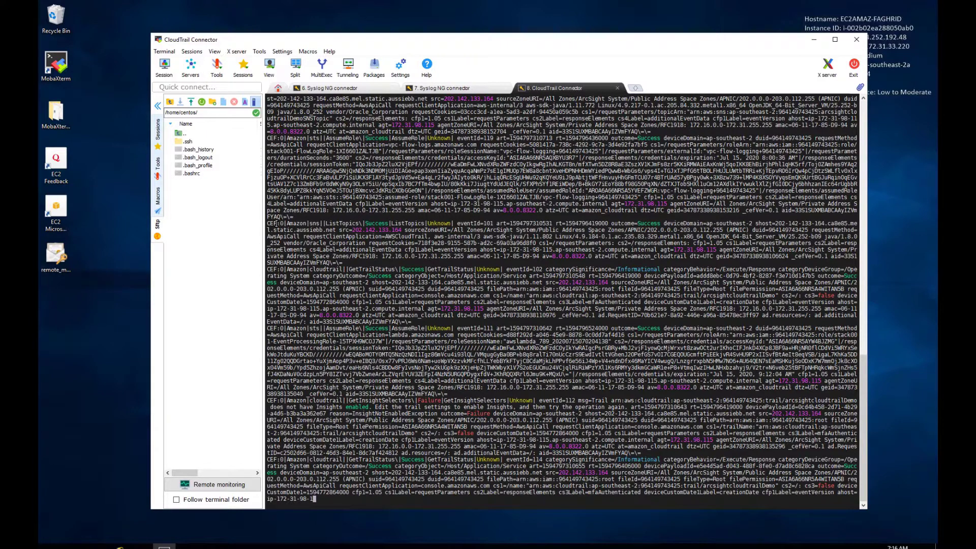
# Examine the vendor, service and event names in the CEF records, and stop following the file.
pyautogui.doubleClick(296, 224)
pyautogui.doubleClick(314, 224)
pyautogui.doubleClick(348, 223)
pyautogui.click(331, 355)
pyautogui.doubleClick(379, 401)
pyautogui.click(626, 322)
pyautogui.hotkey('ctrl', 'c')
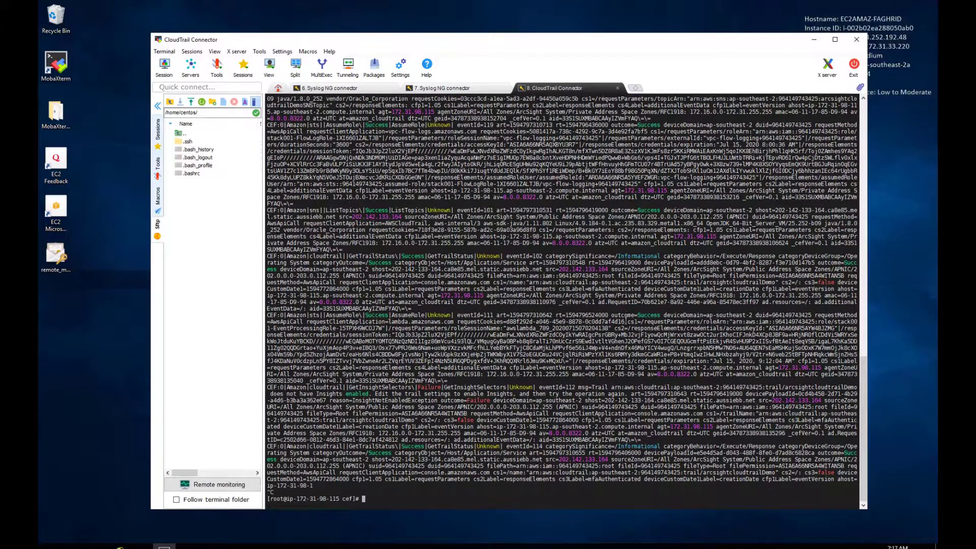